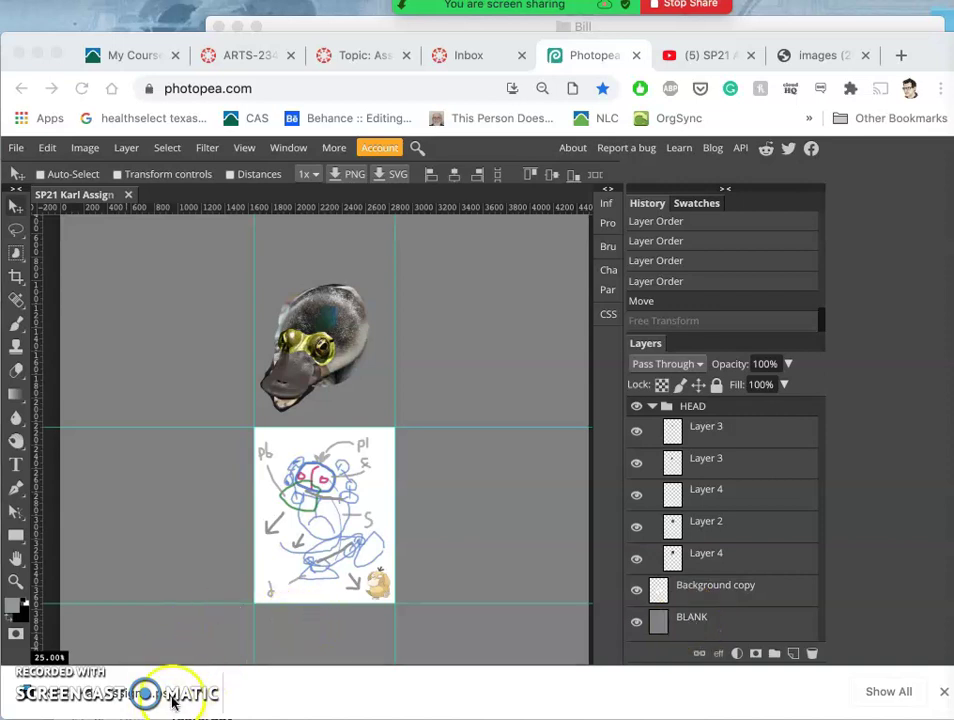
Dismiss the download bar, leave the HEAD group folded closed, and rotate the duck head slightly.
click(945, 693)
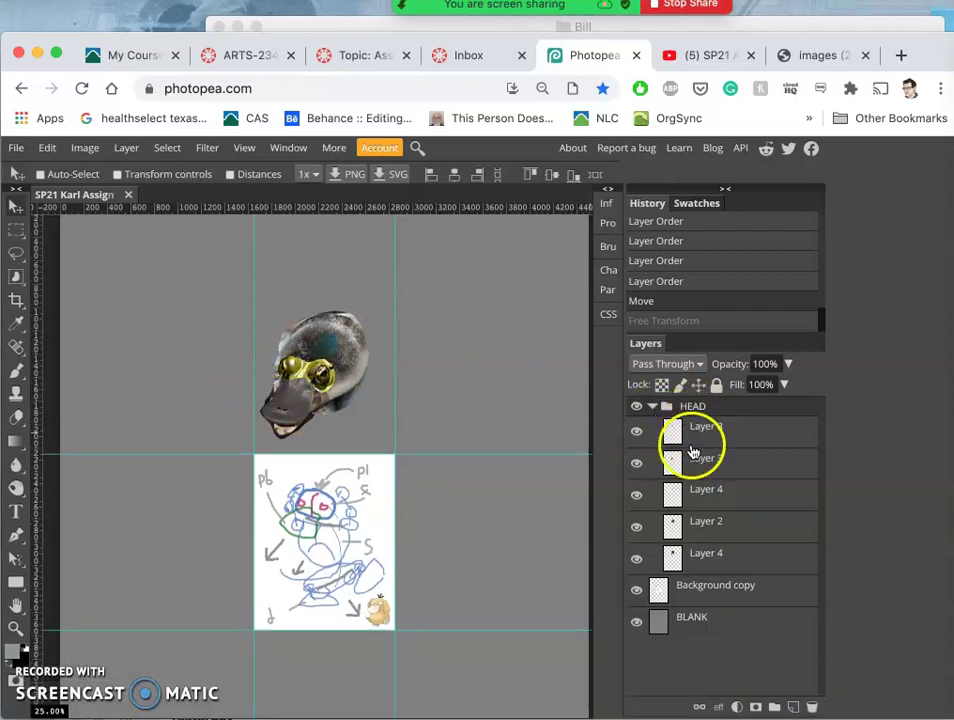
click(652, 406)
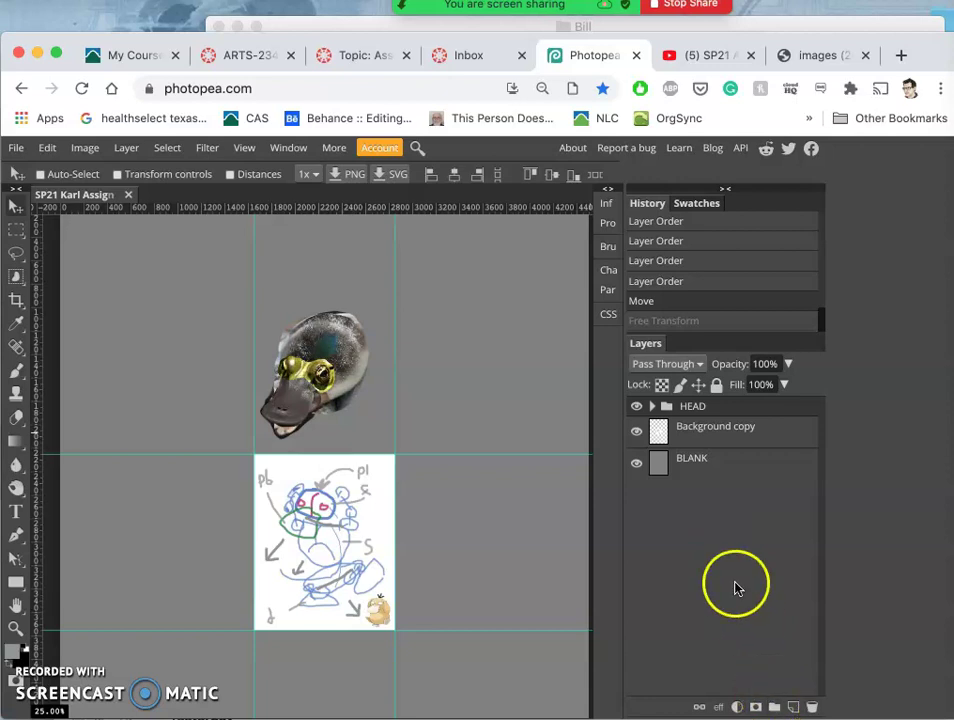
click(653, 407)
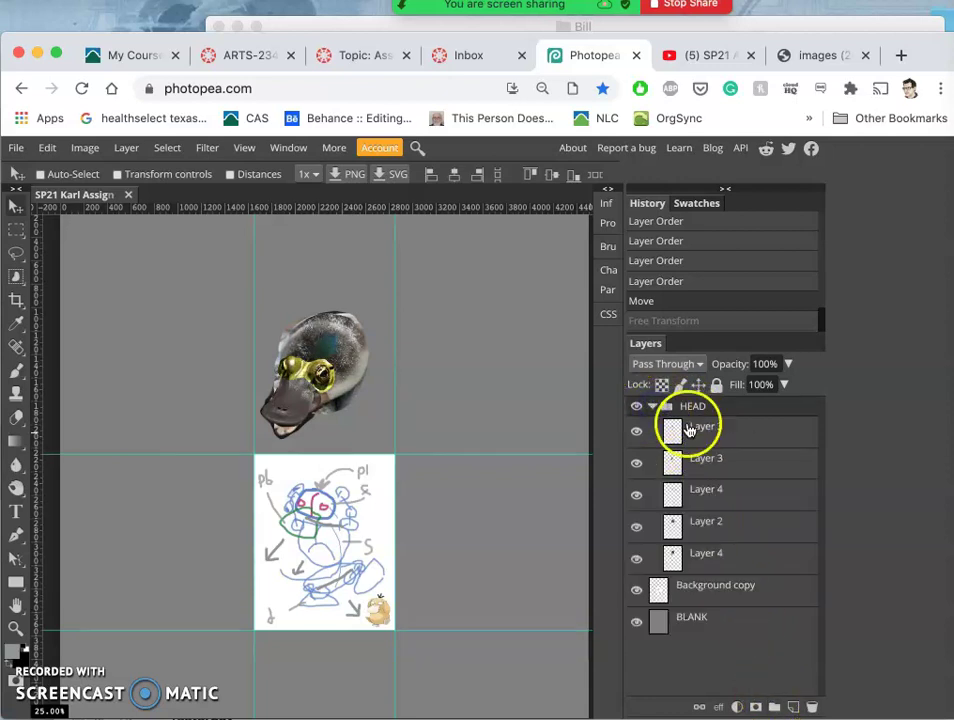
click(653, 406)
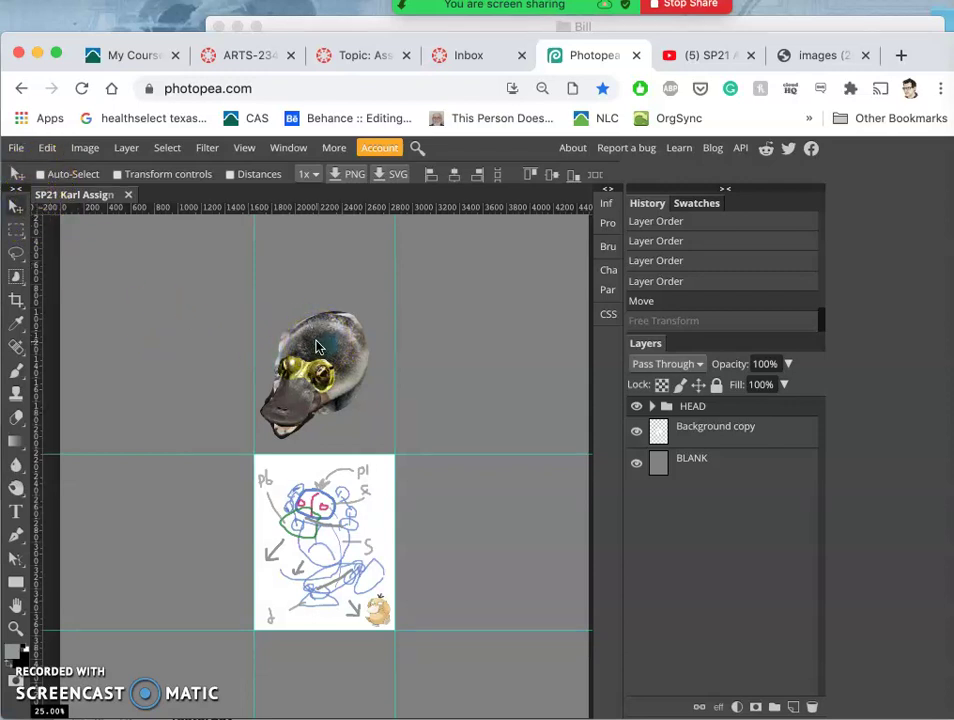
mouse_move(316, 346)
mouse_down()
mouse_move(320, 302)
mouse_move(288, 350)
mouse_move(250, 335)
mouse_move(333, 318)
mouse_move(319, 324)
mouse_move(298, 447)
mouse_move(313, 490)
mouse_move(313, 324)
mouse_move(312, 340)
mouse_up()
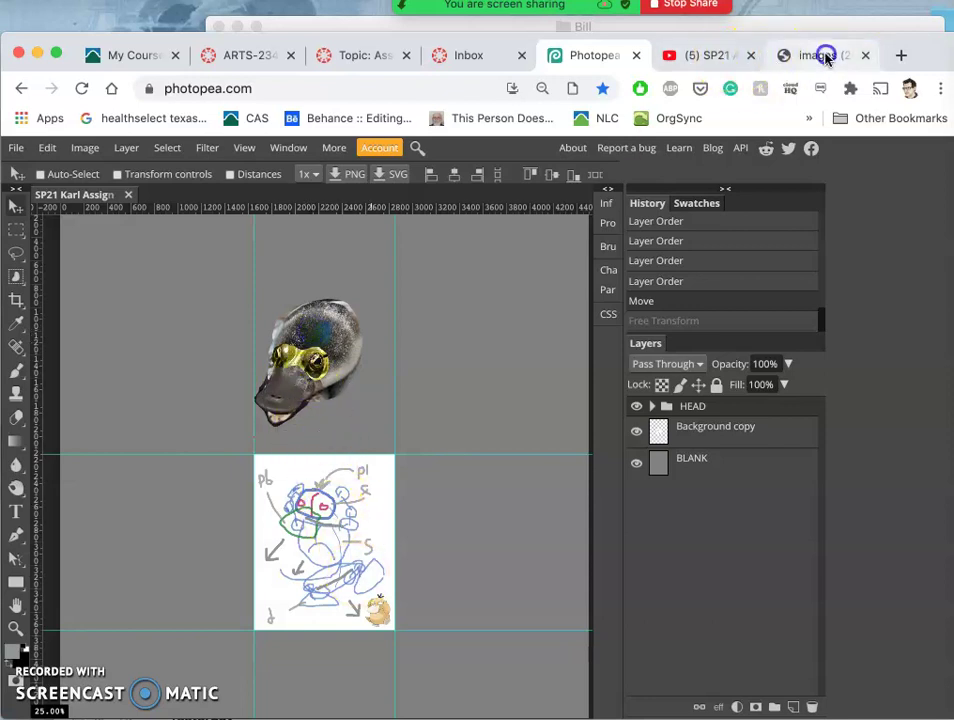
Check the diagram image tab, then drag the duck head up and right above the sketch page.
click(822, 55)
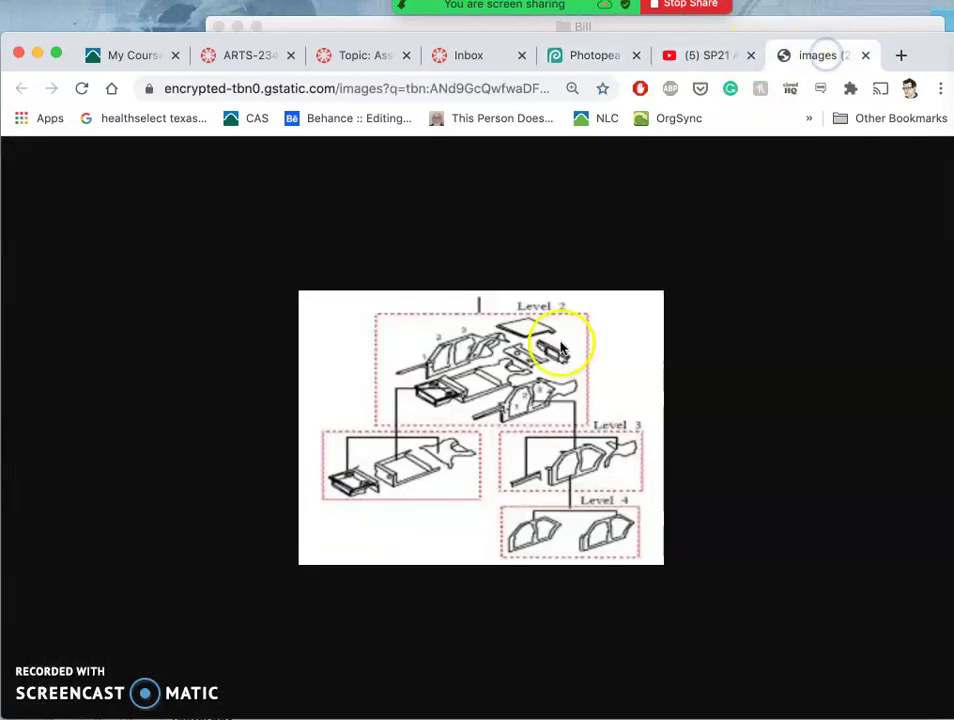
click(585, 53)
mouse_move(335, 362)
mouse_down()
mouse_move(229, 340)
mouse_move(188, 364)
mouse_move(213, 352)
mouse_move(233, 301)
mouse_move(232, 318)
mouse_move(213, 324)
mouse_move(231, 350)
mouse_move(234, 319)
mouse_move(371, 330)
mouse_move(425, 308)
mouse_move(400, 300)
mouse_move(395, 310)
mouse_up()
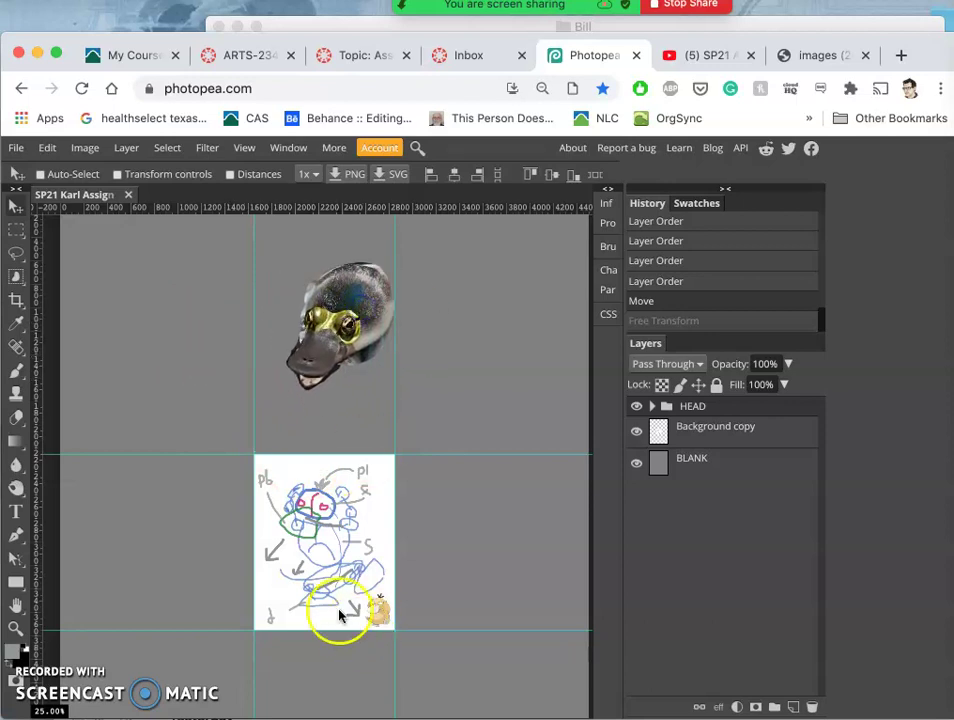
Preview seal-4750027.jpg from the body folder and drop it onto the Photopea canvas.
click(758, 28)
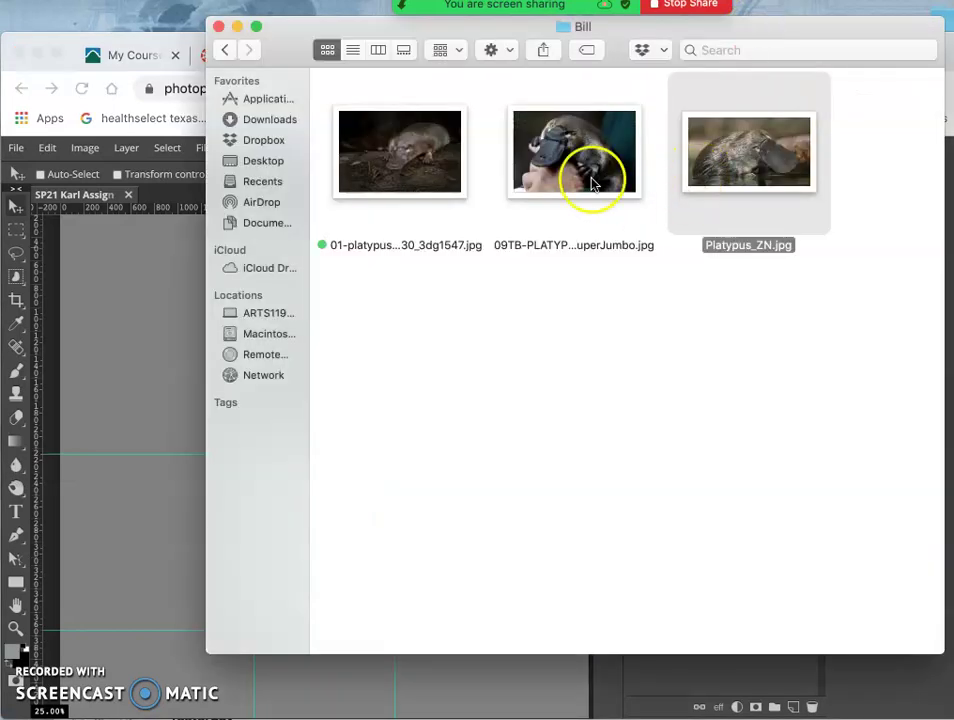
click(226, 50)
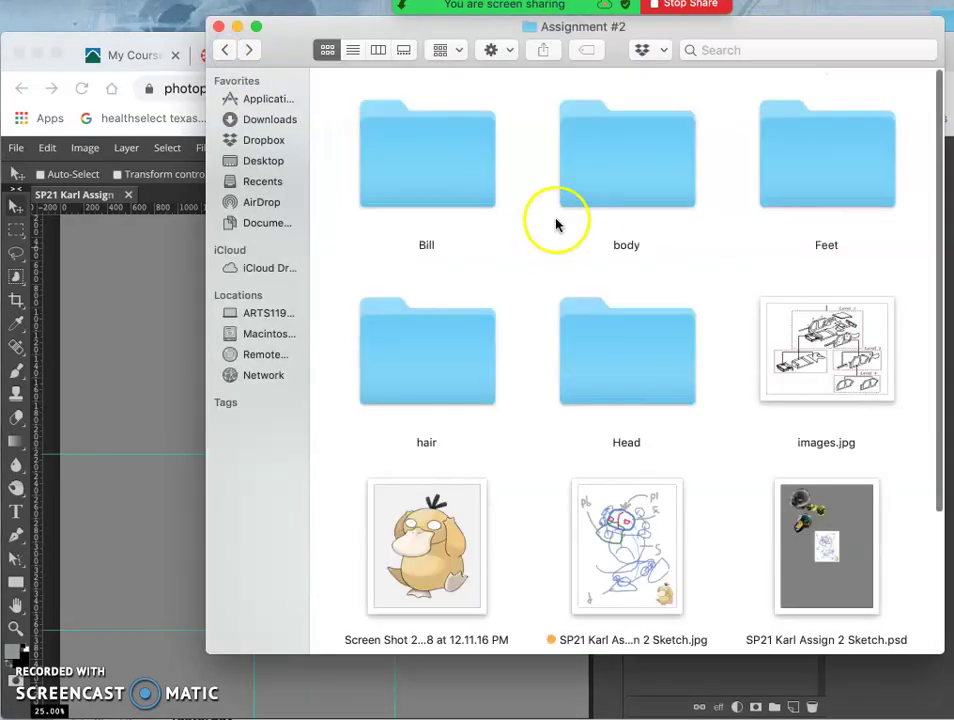
double_click(603, 181)
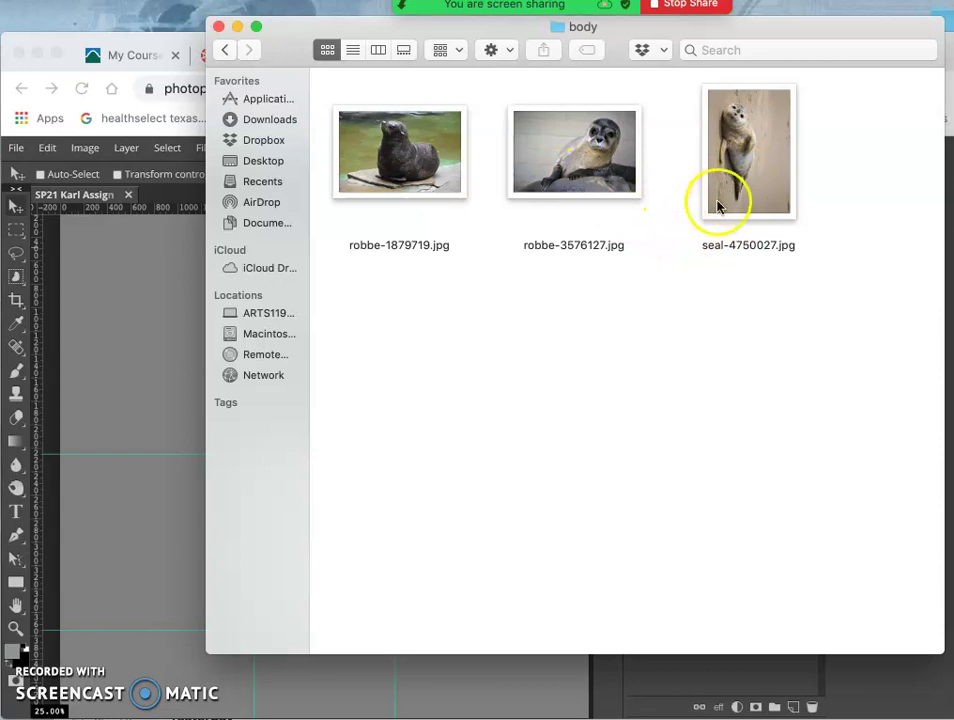
click(741, 152)
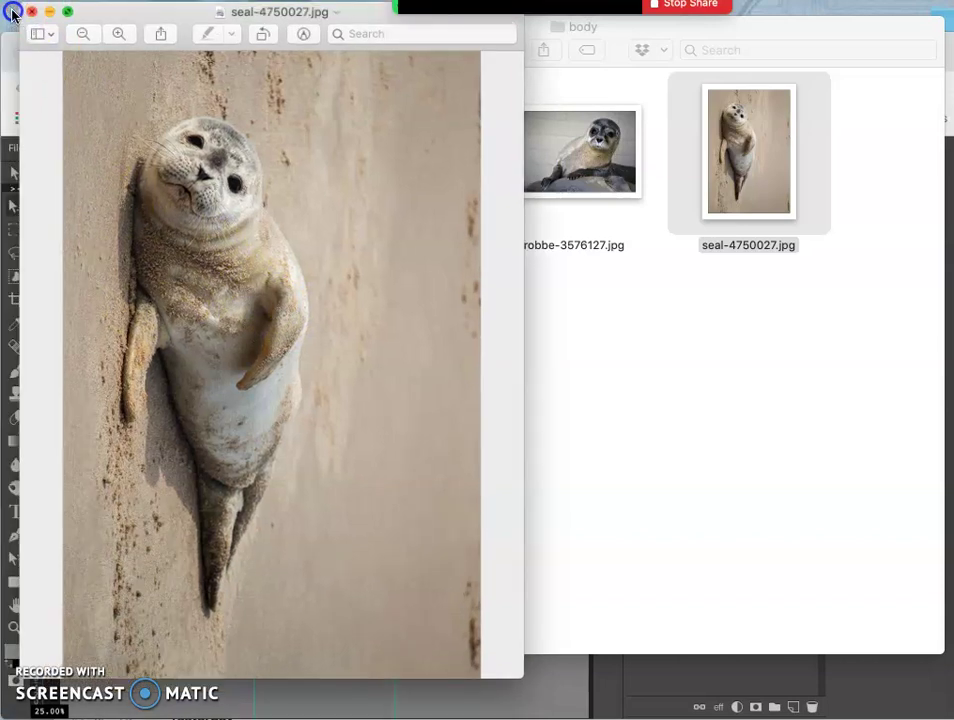
click(12, 9)
drag(759, 148, 173, 437)
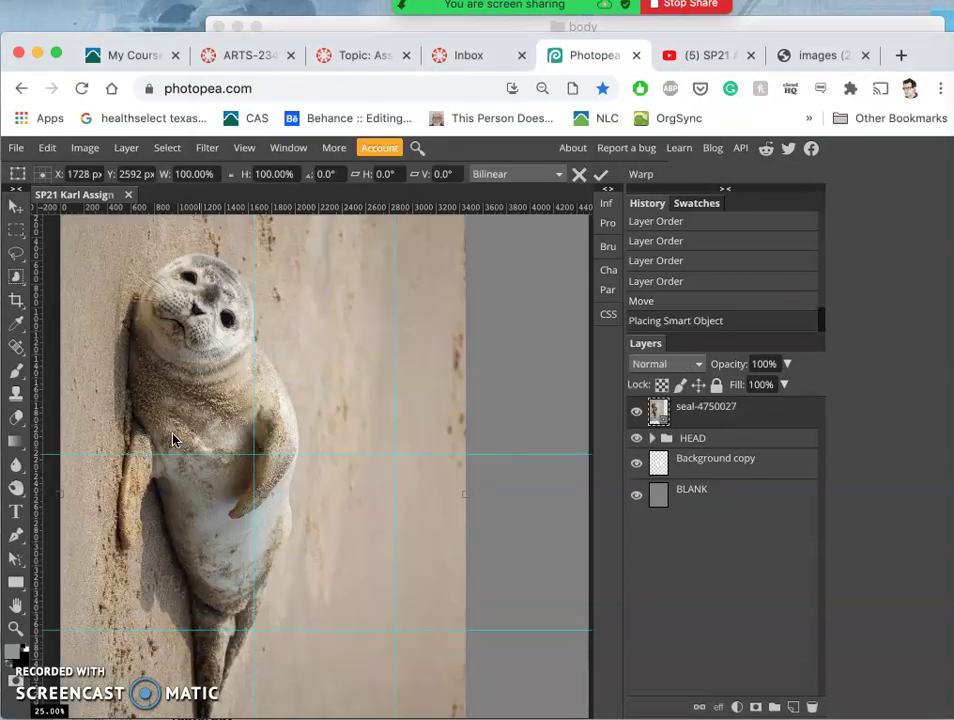
Lasso the seal's belly and hips, copy them to Layer 4, and delete the full seal layer.
click(13, 251)
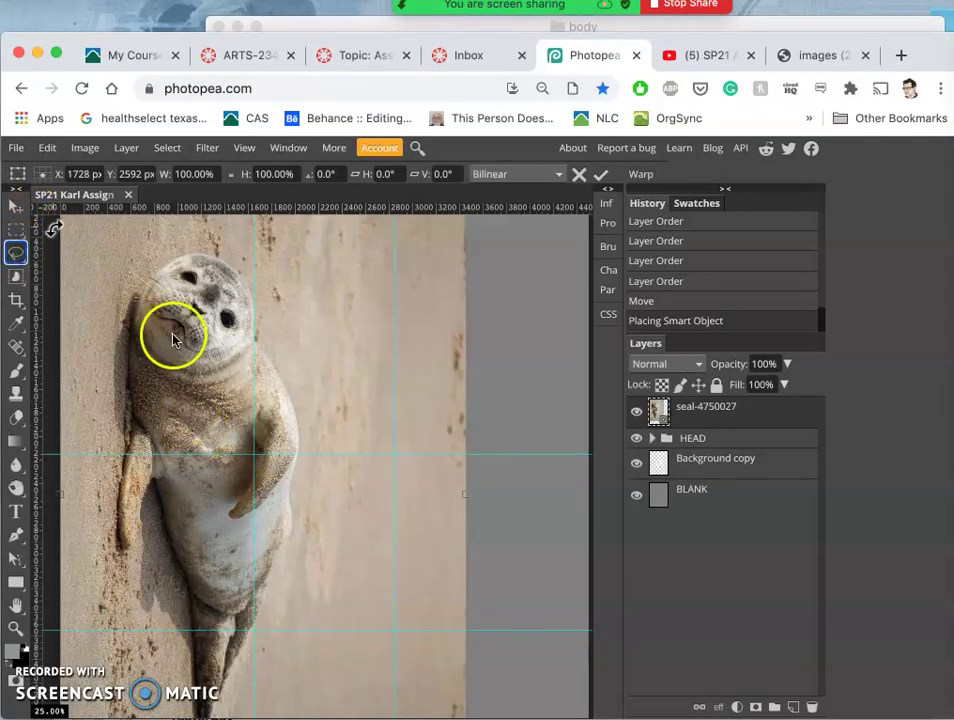
click(133, 316)
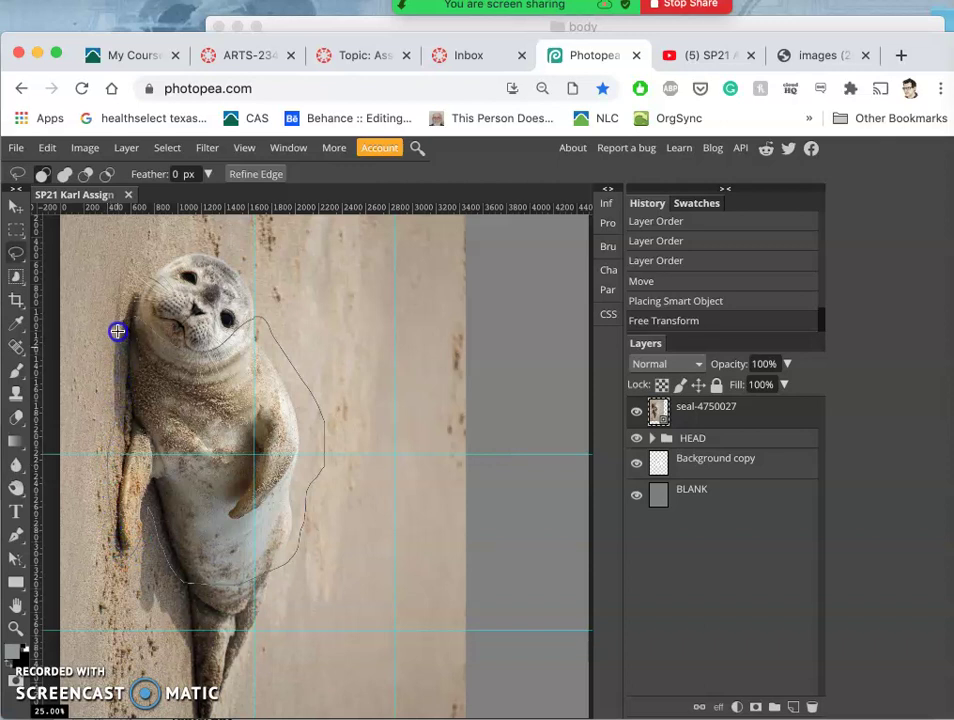
drag(173, 338, 176, 334)
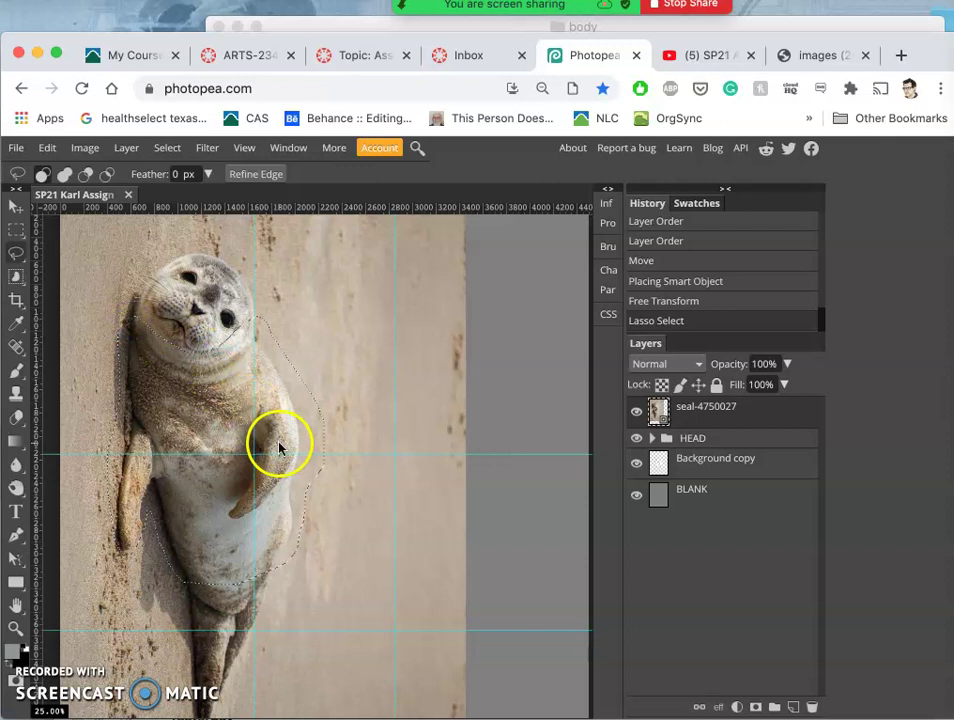
key(ctrl+j)
click(716, 440)
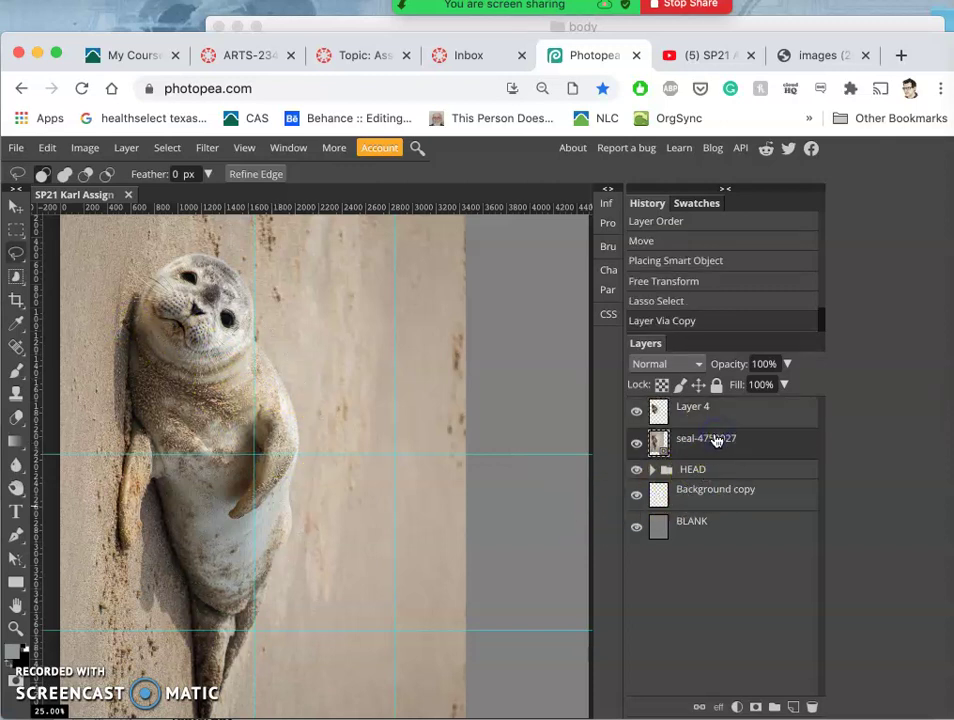
key(Delete)
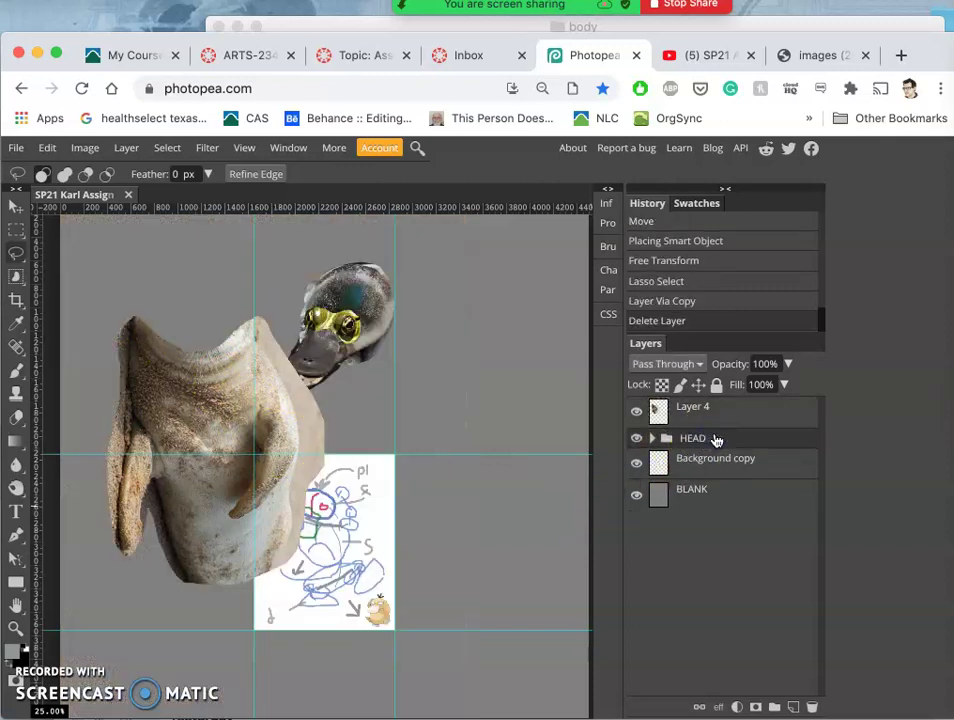
Move the seal body under the duck head and shift the HEAD group onto its neck.
click(16, 207)
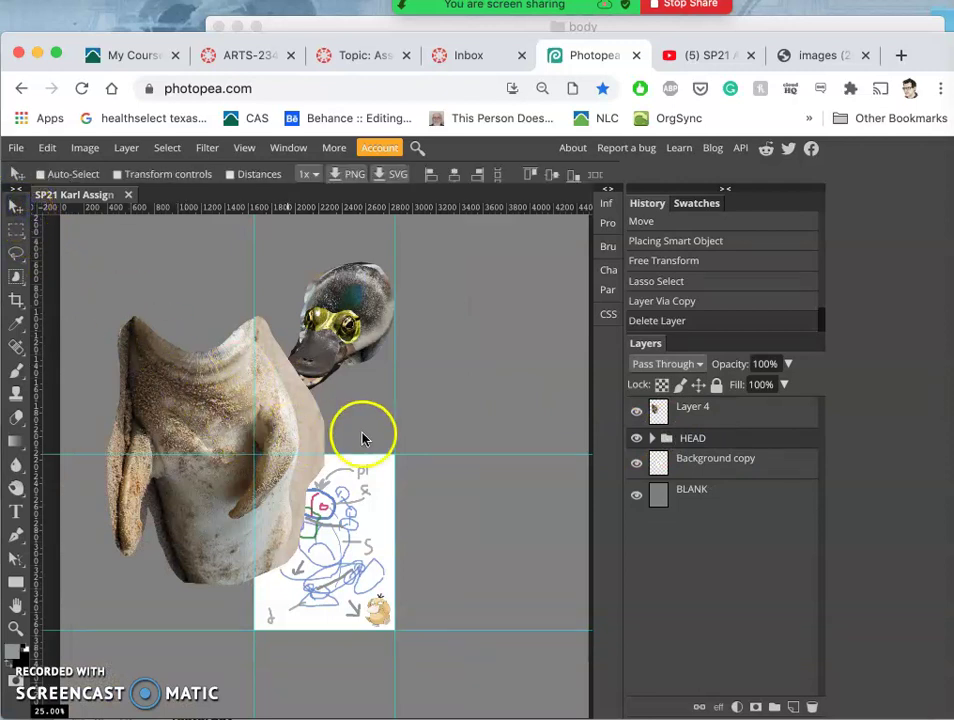
click(698, 412)
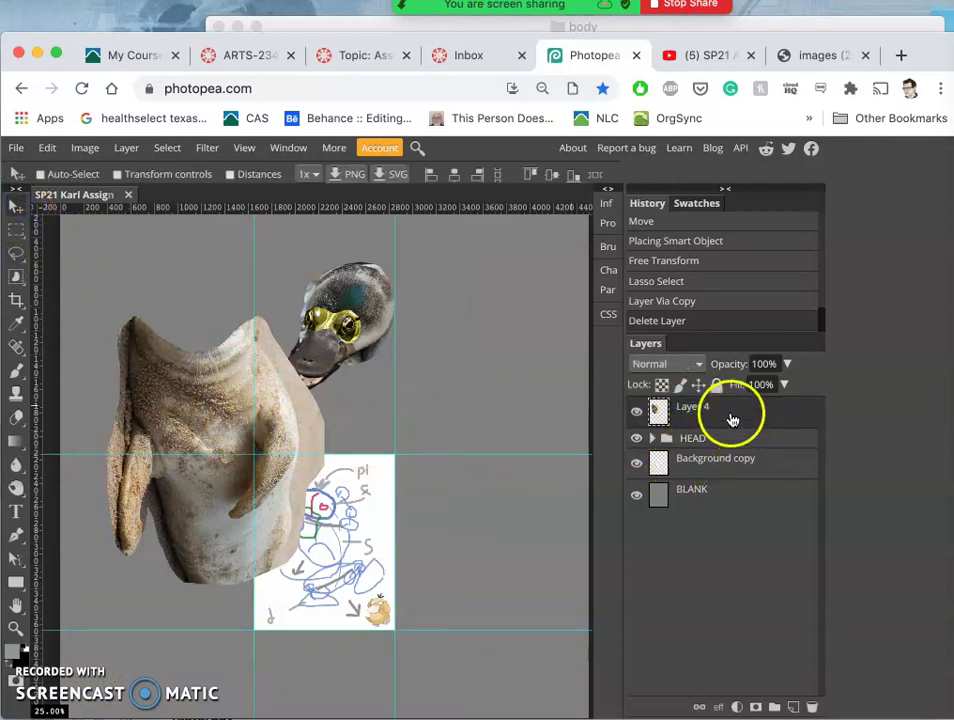
drag(732, 420, 724, 441)
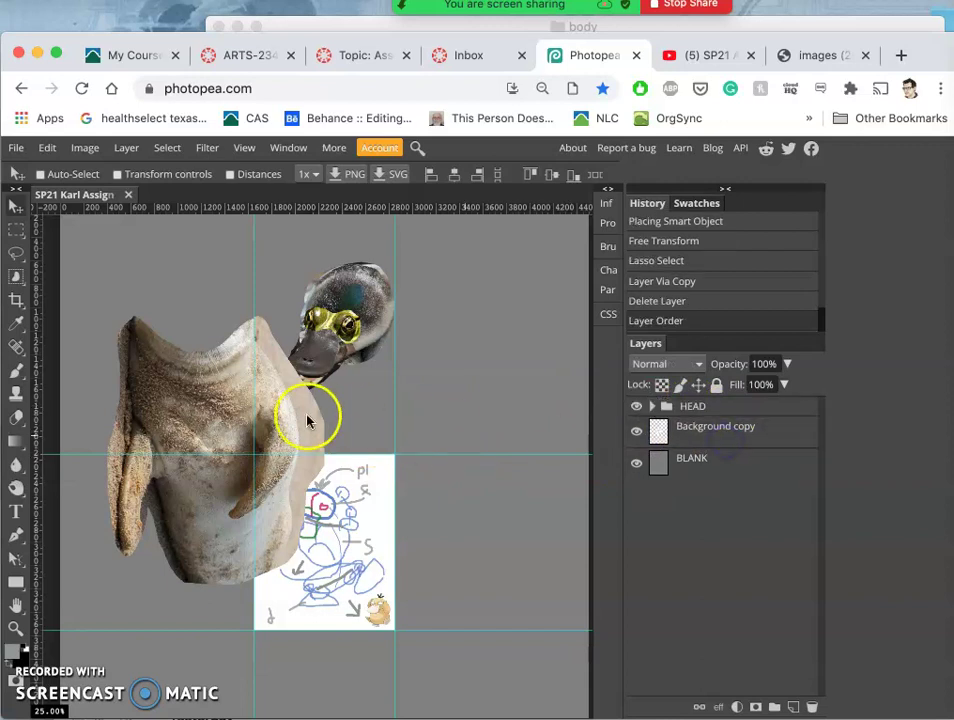
drag(320, 420, 523, 412)
click(690, 408)
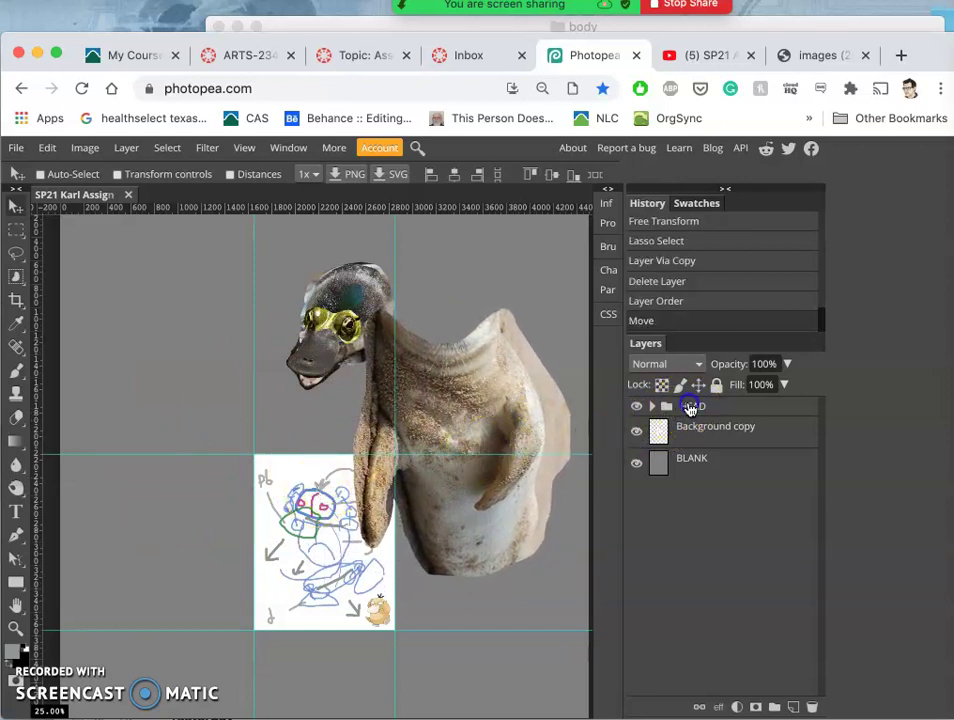
drag(422, 334, 325, 299)
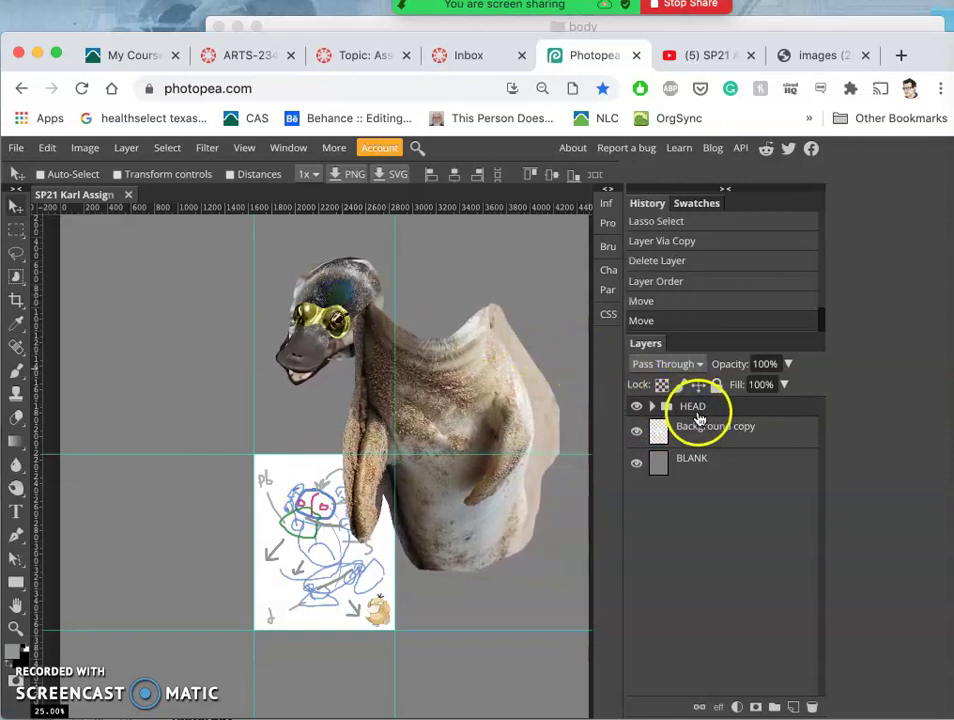
Pull Layer 4 out of the HEAD group, raise the head, and stack Layer 4 below HEAD.
click(704, 410)
click(650, 407)
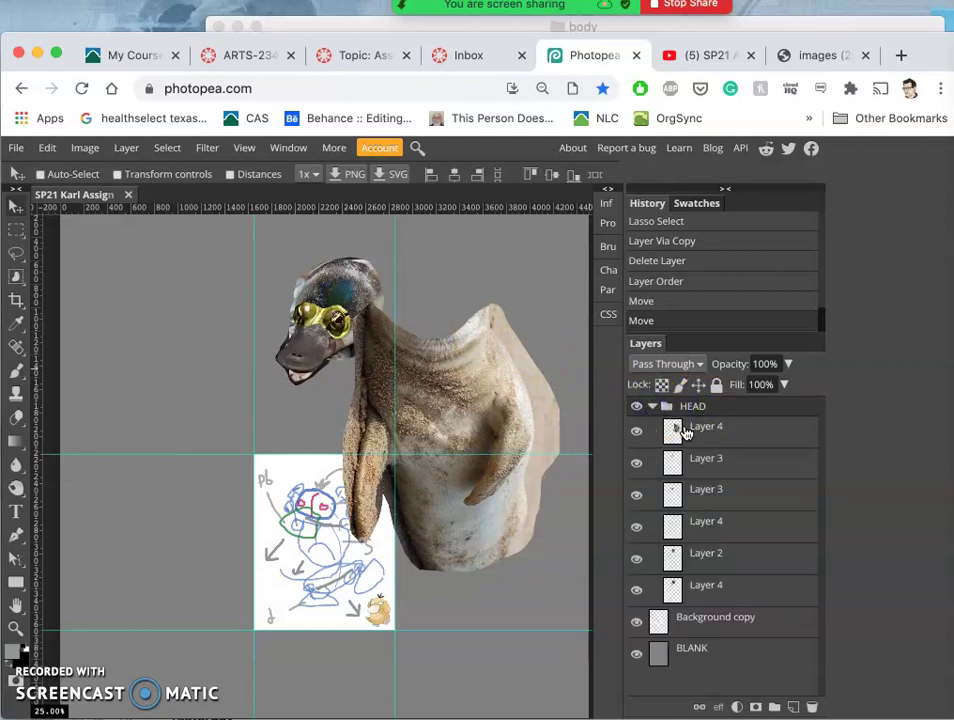
click(698, 437)
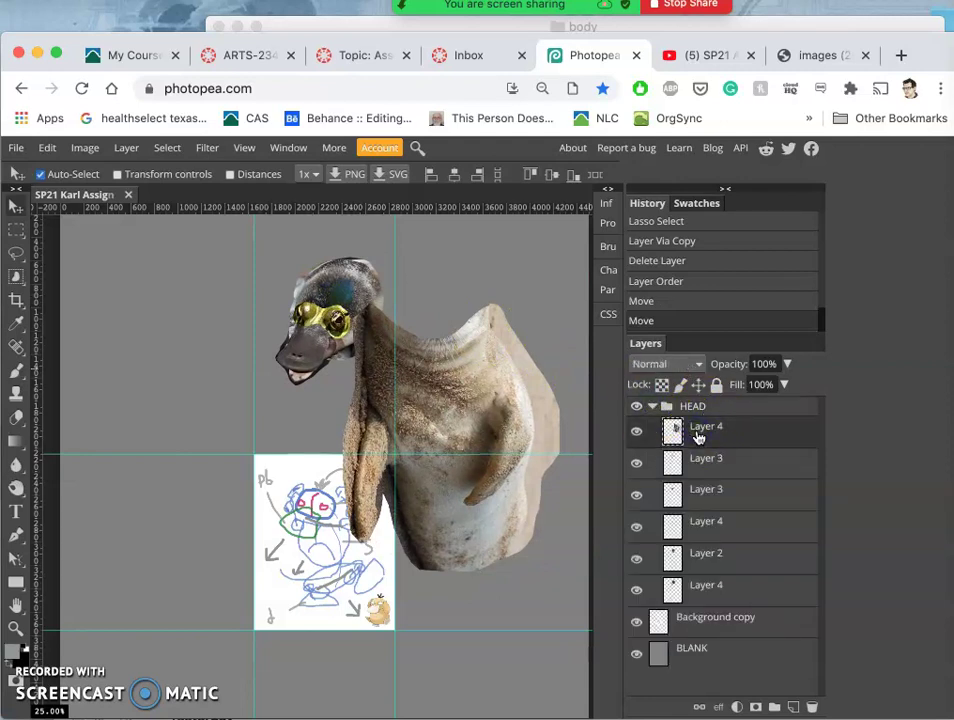
key(ctrl+bracketright)
click(698, 438)
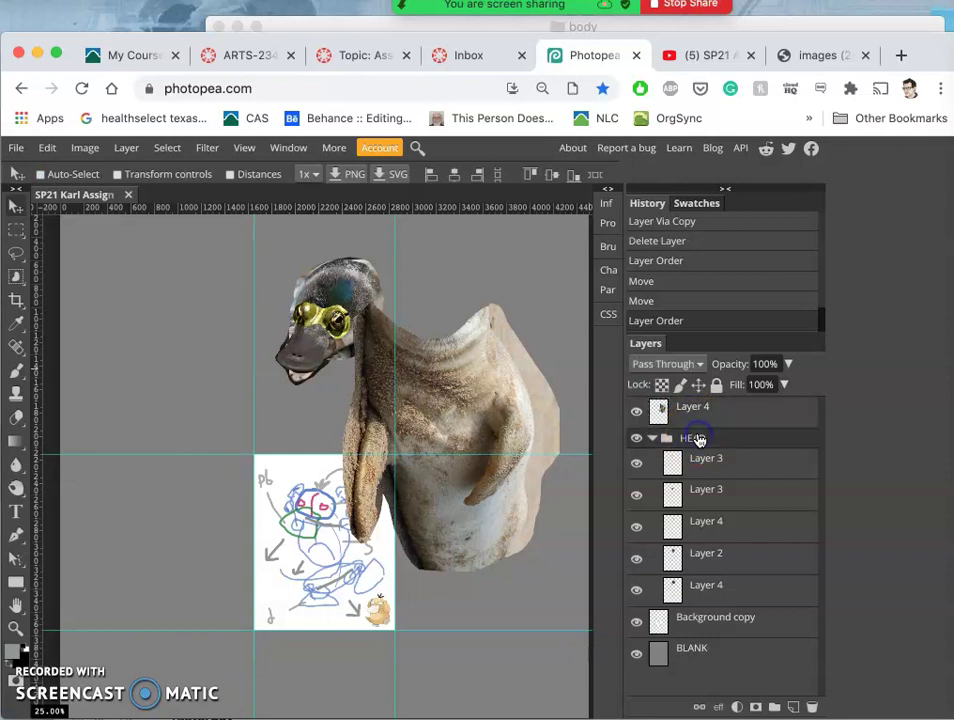
drag(366, 305, 470, 290)
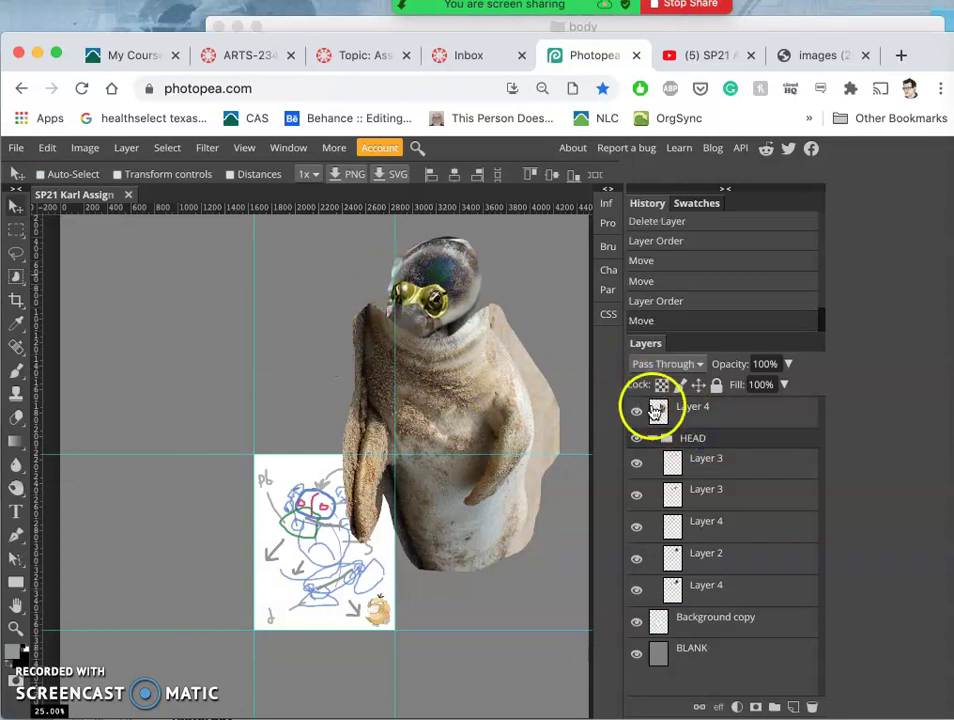
click(652, 439)
drag(685, 423, 686, 456)
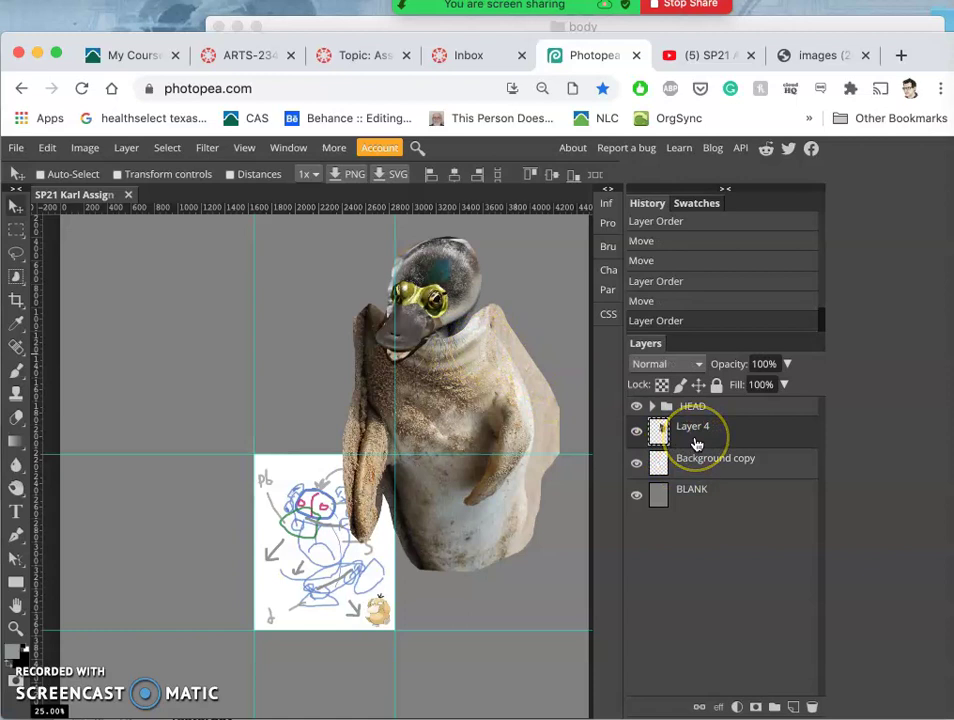
Free-transform Layer 4 to shrink the seal body slightly.
key(ctrl+alt+t)
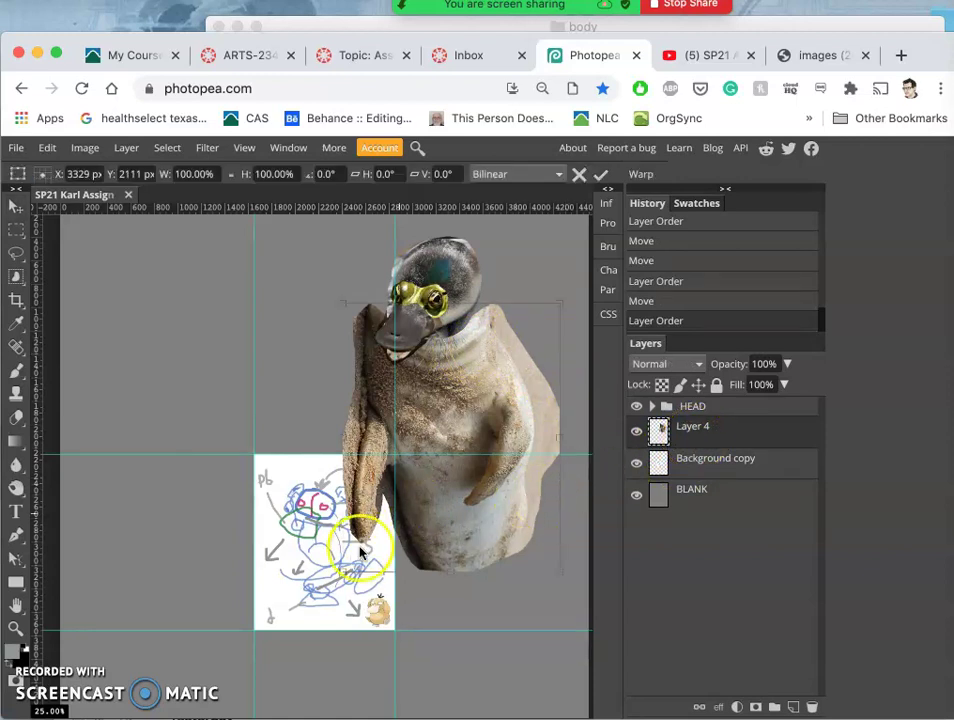
drag(342, 569, 370, 481)
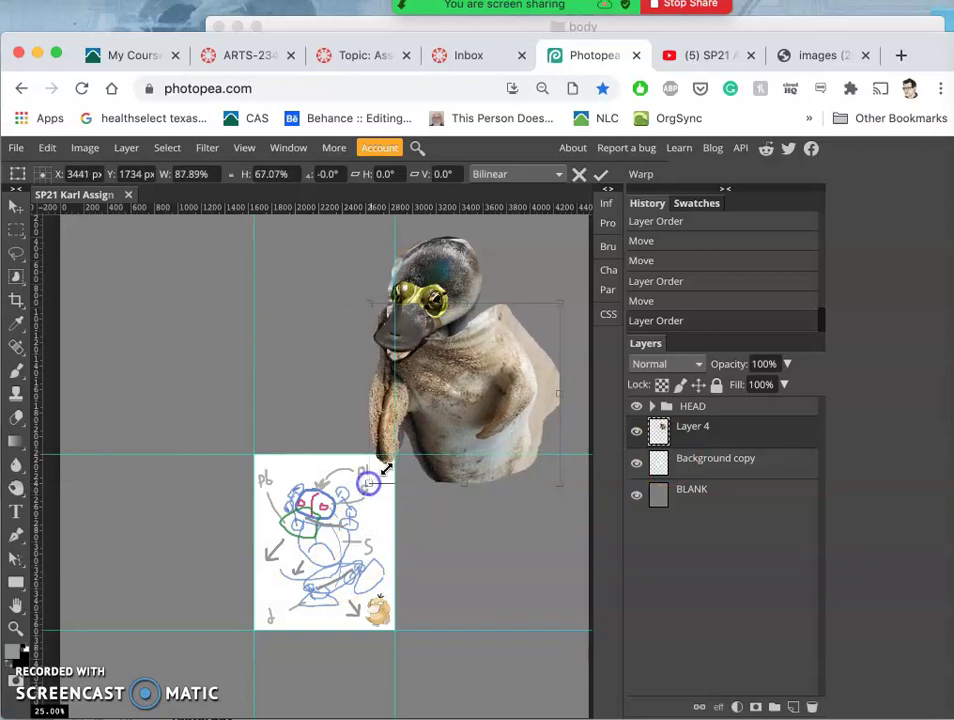
right_click(520, 351)
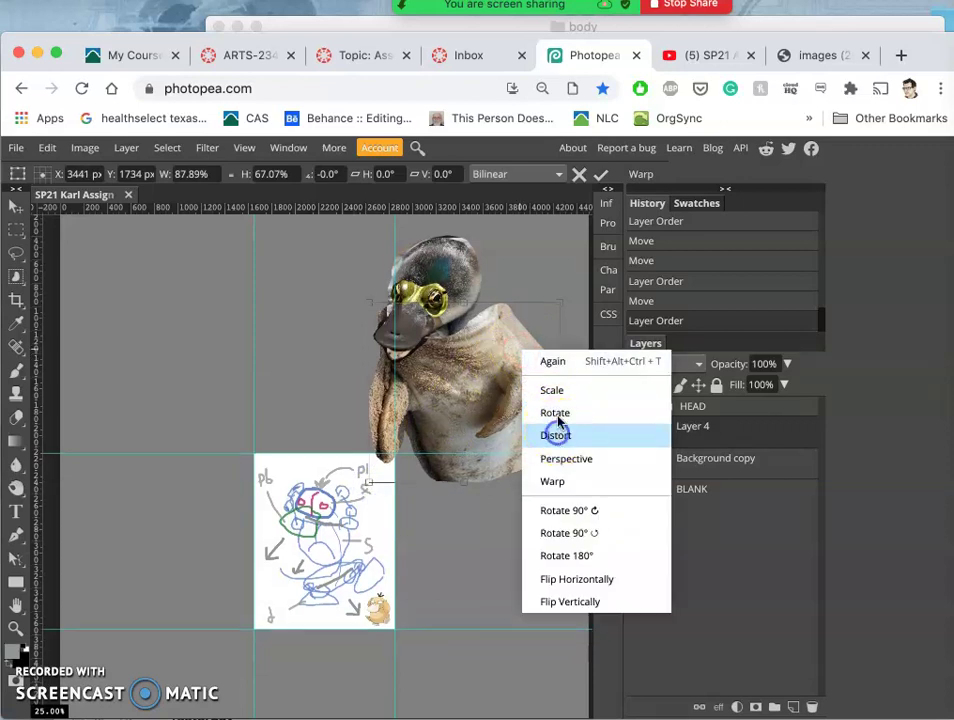
click(560, 301)
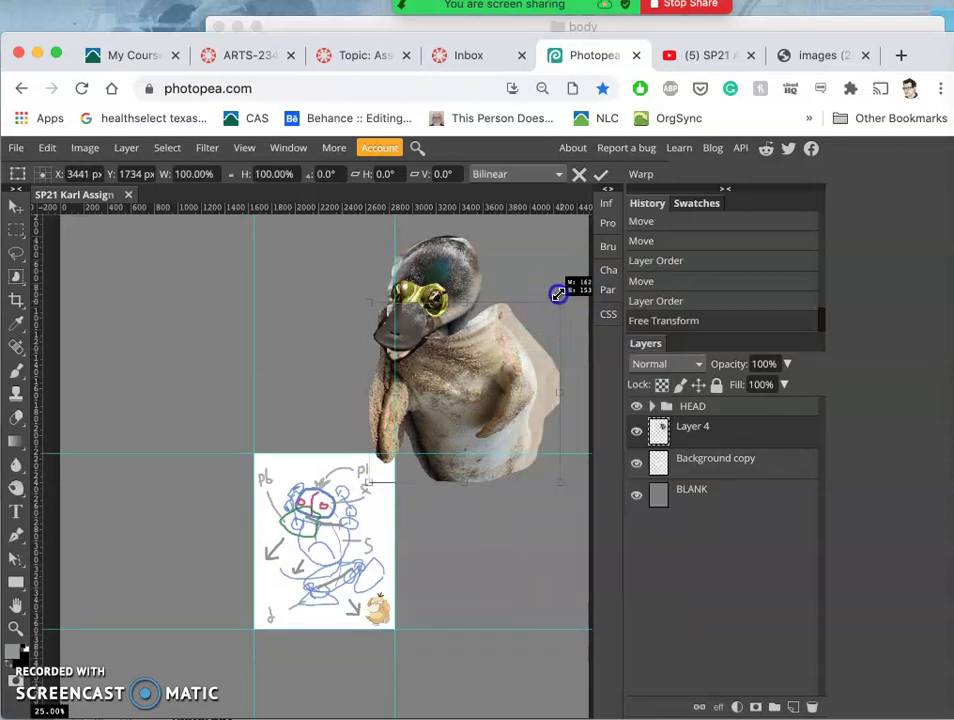
Distort the body's corners to about -62.4° rotation and -24.1° skew, shifting it under the head.
drag(558, 294, 548, 268)
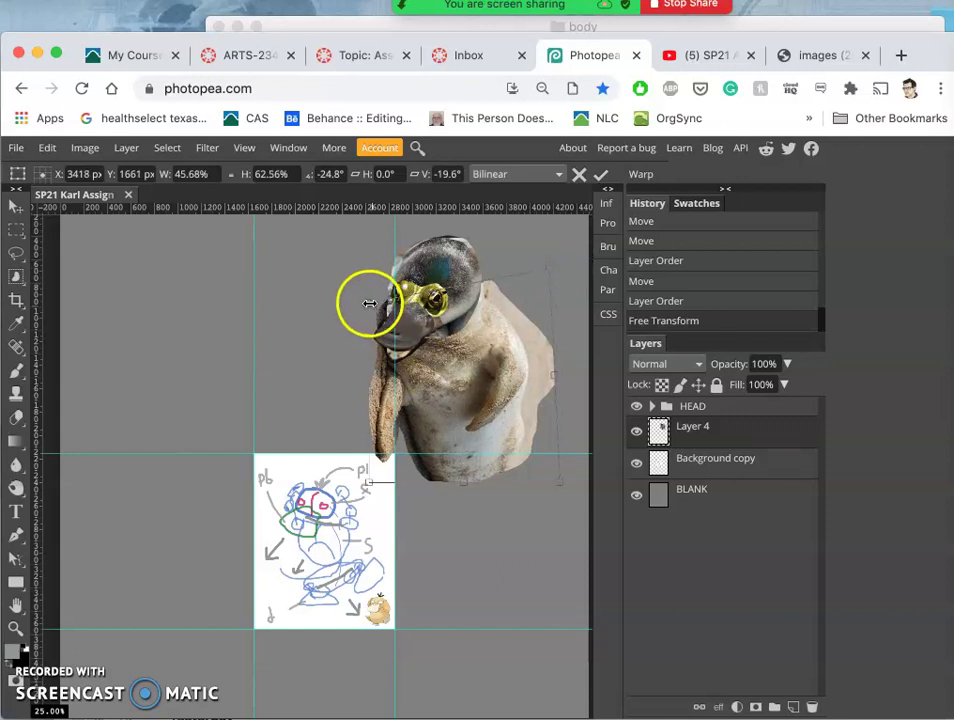
drag(370, 301, 370, 286)
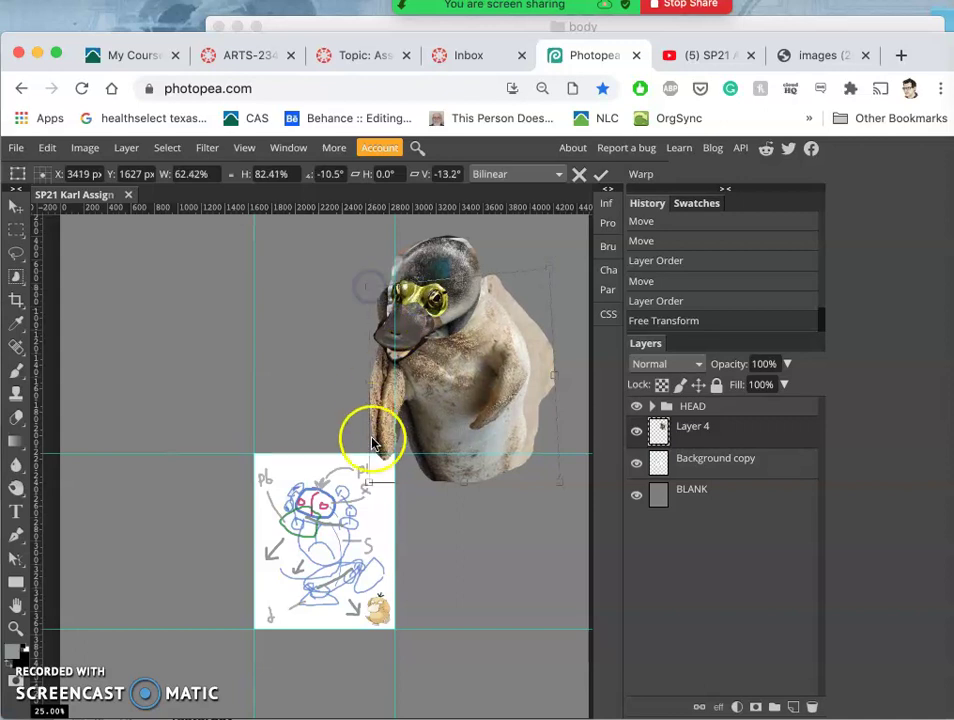
click(367, 482)
drag(367, 484, 367, 432)
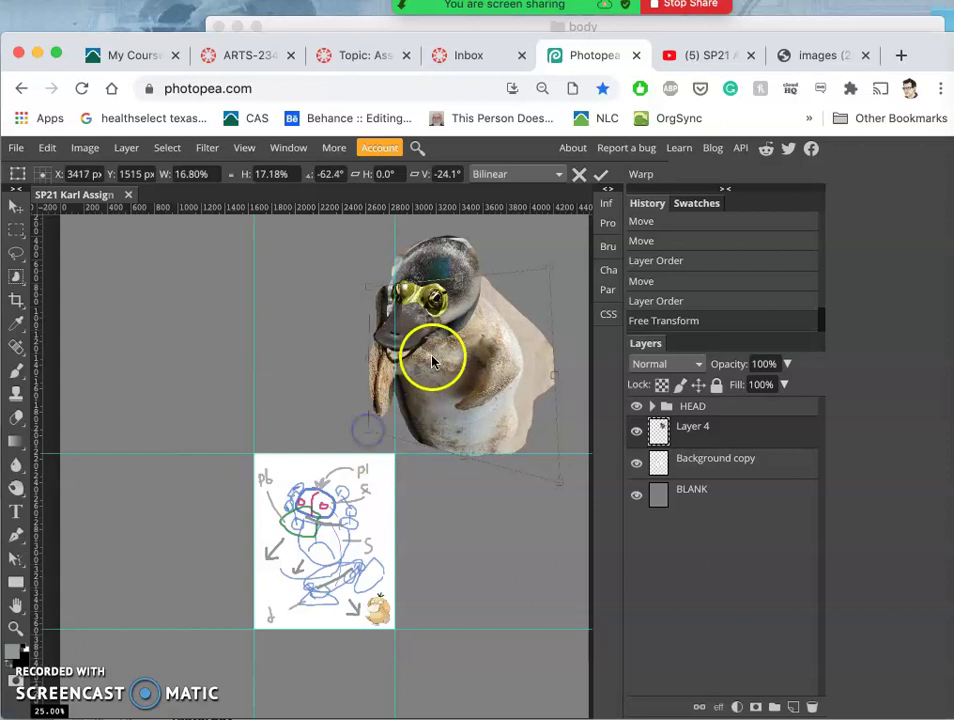
mouse_move(432, 362)
mouse_down()
mouse_move(494, 277)
mouse_move(441, 334)
mouse_move(458, 350)
mouse_move(441, 402)
mouse_up()
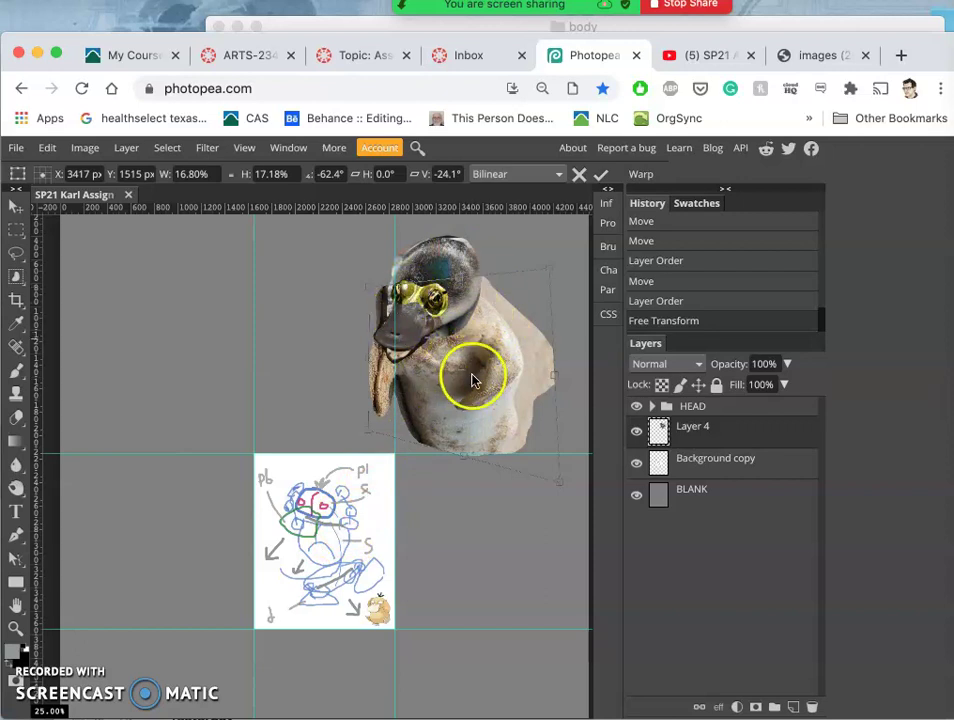
scroll(474, 380, up, 2)
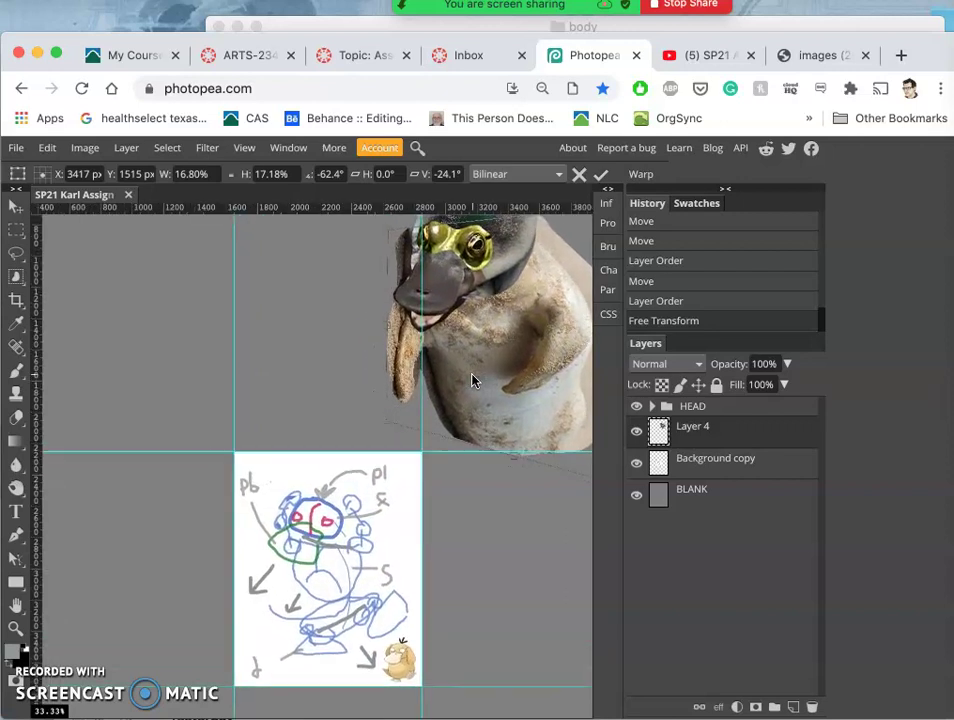
scroll(474, 380, right, 5)
scroll(474, 380, up, 3)
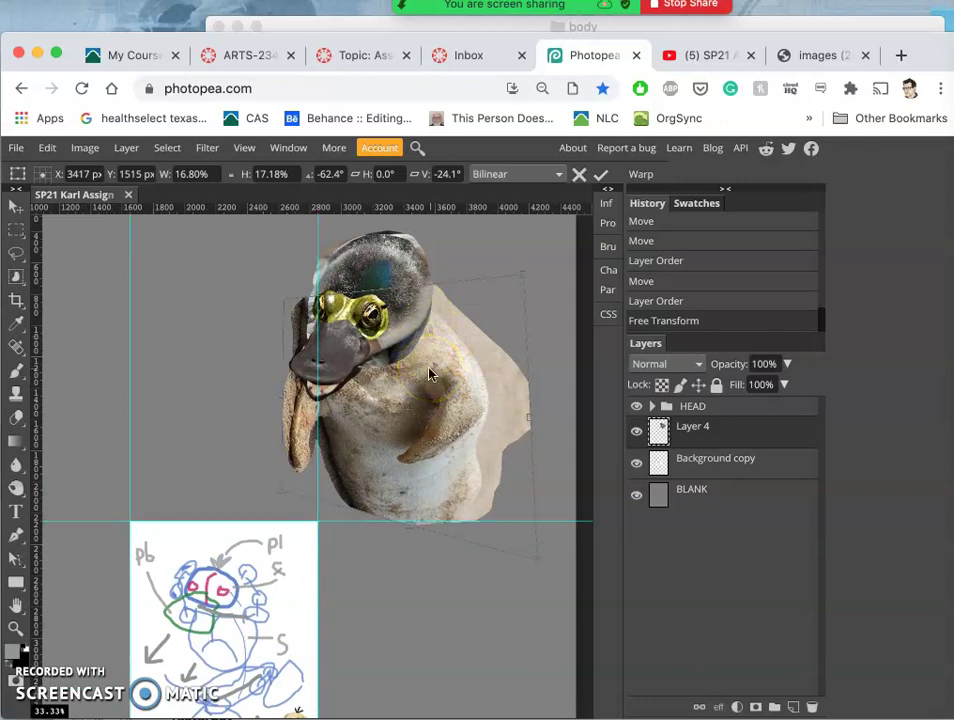
Commit the transform and nudge the seal body into place under the platypus head.
key(Return)
click(474, 383)
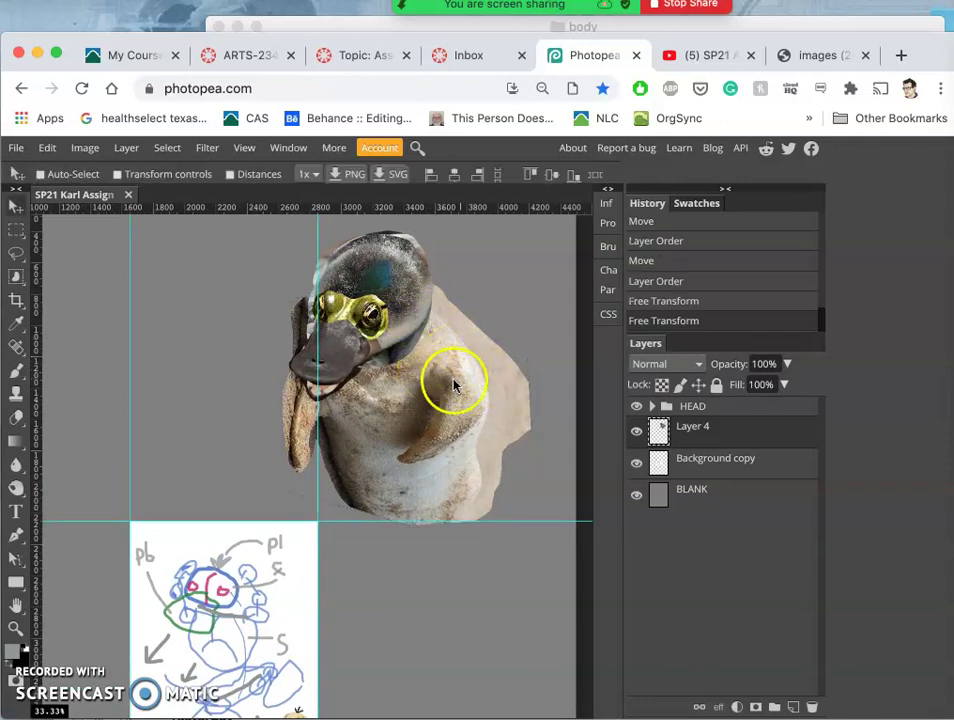
drag(428, 305, 421, 340)
scroll(420, 340, down, 3)
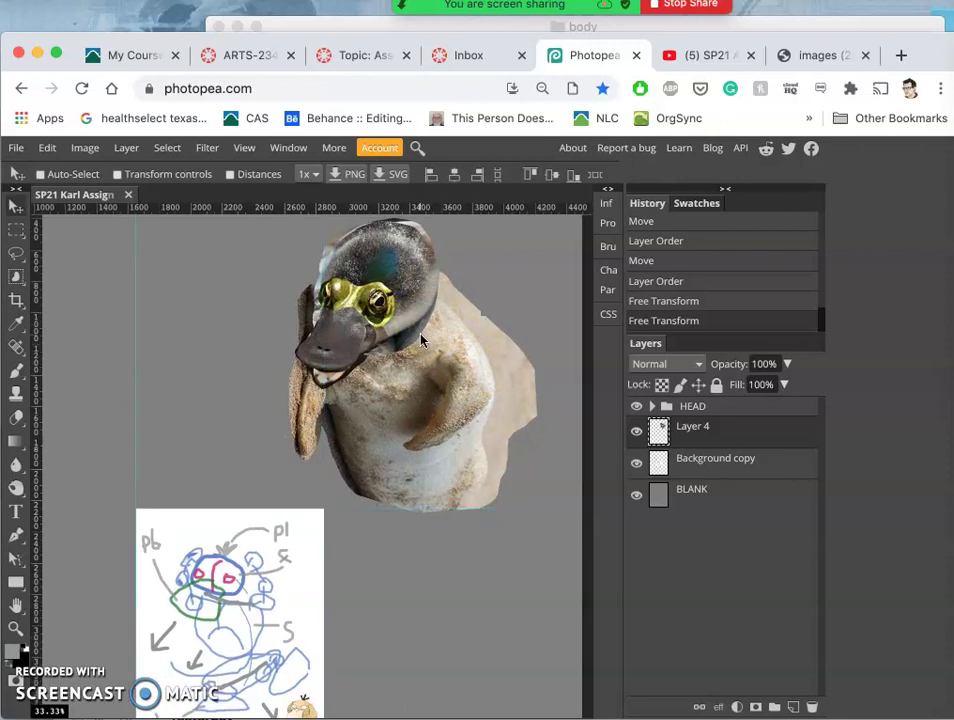
scroll(421, 340, up, 1)
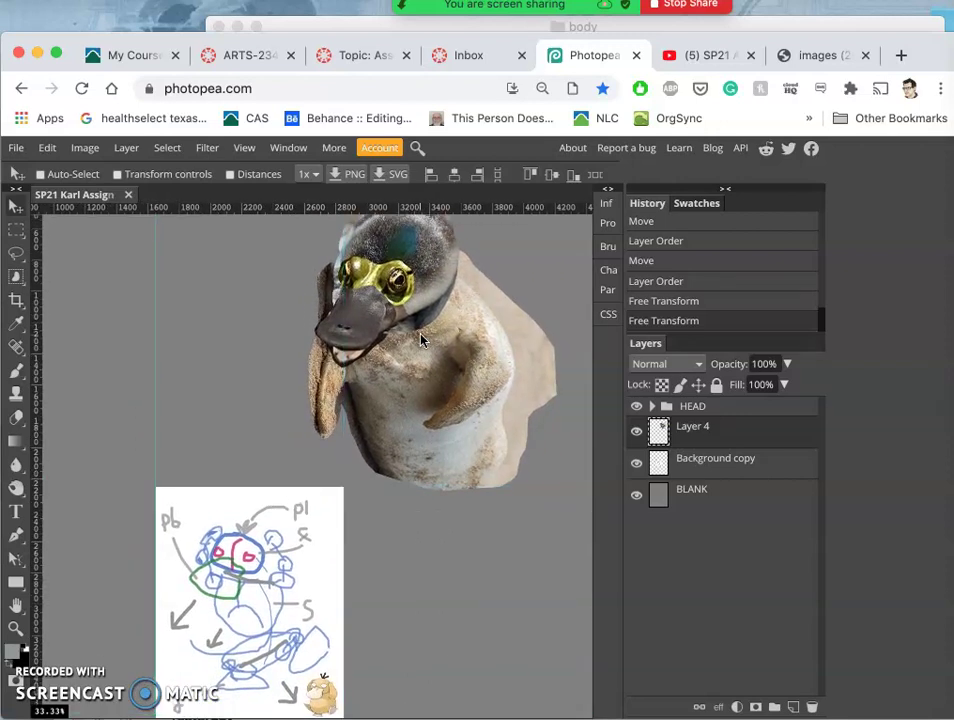
drag(434, 396, 412, 428)
scroll(412, 428, up, 5)
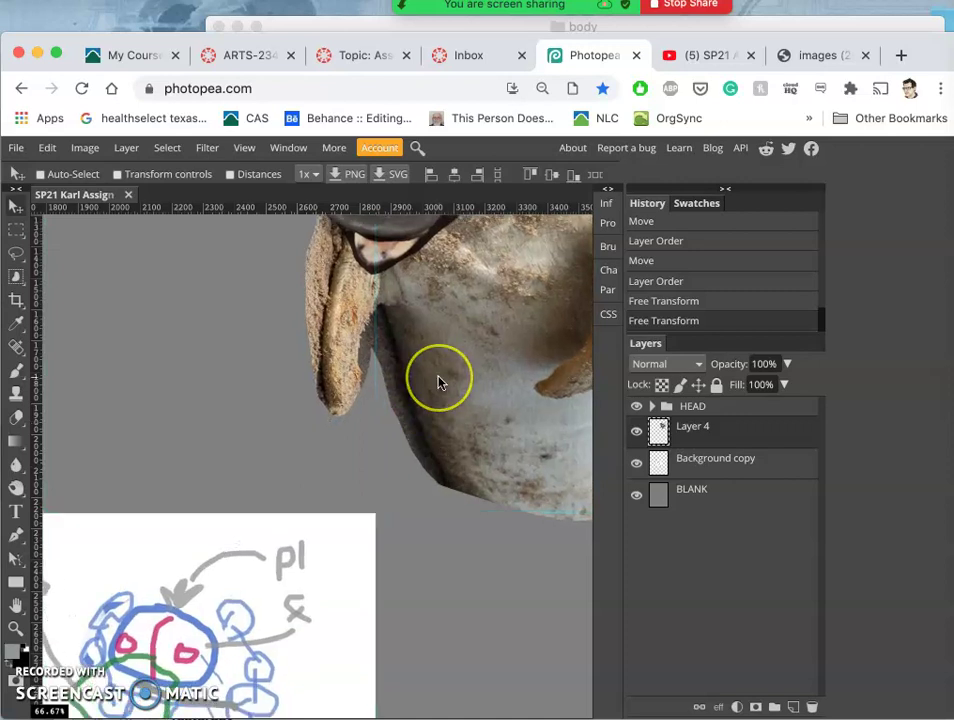
scroll(437, 381, up, 5)
scroll(437, 381, right, 3)
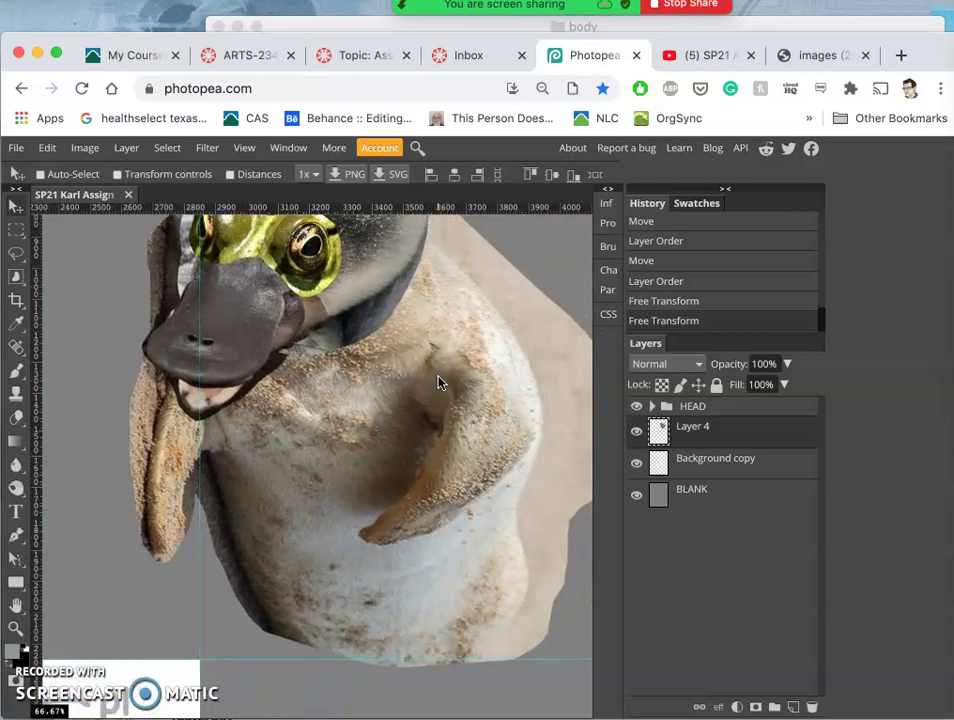
scroll(437, 381, up, 4)
scroll(437, 381, left, 1)
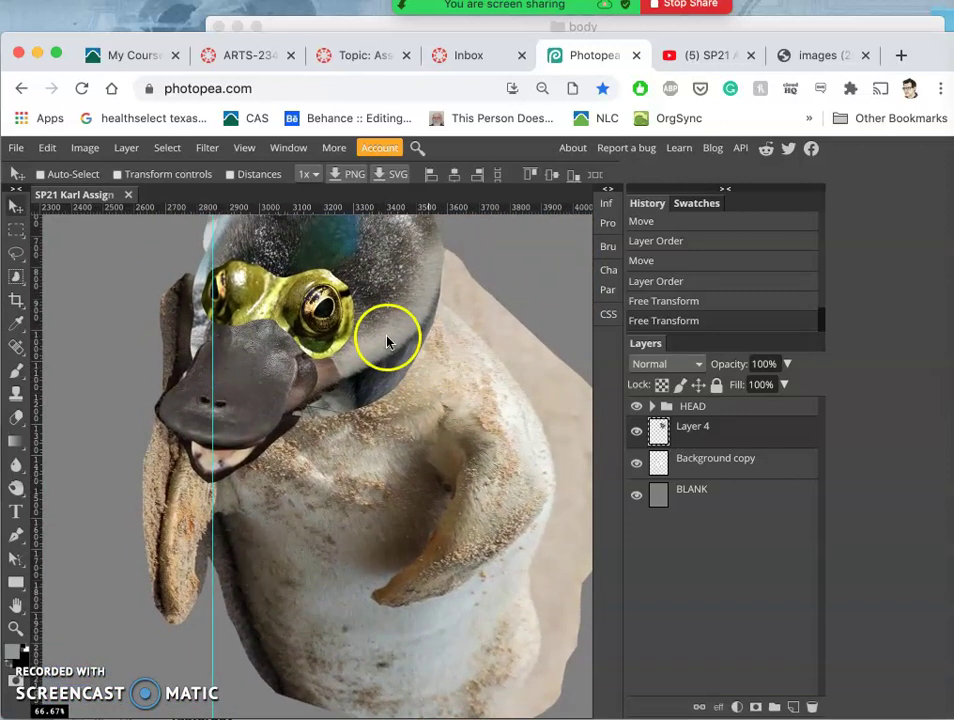
Toggle the HEAD group's visibility repeatedly to compare the body with and without the head.
click(636, 407)
click(636, 407)
click(636, 407)
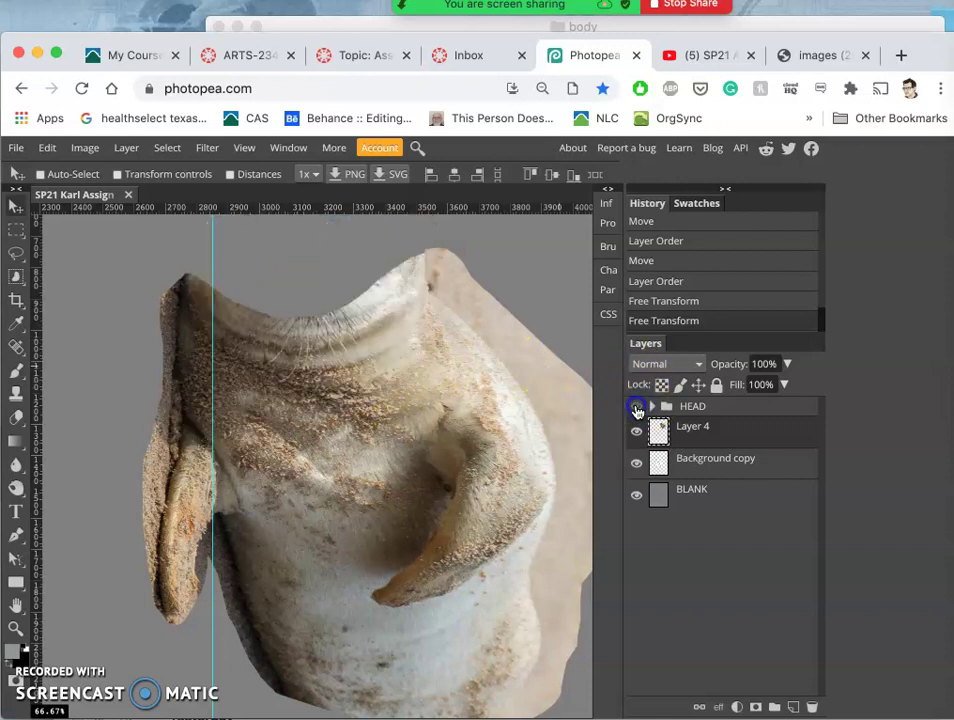
click(636, 407)
click(636, 407)
click(636, 407)
scroll(542, 427, up, 3)
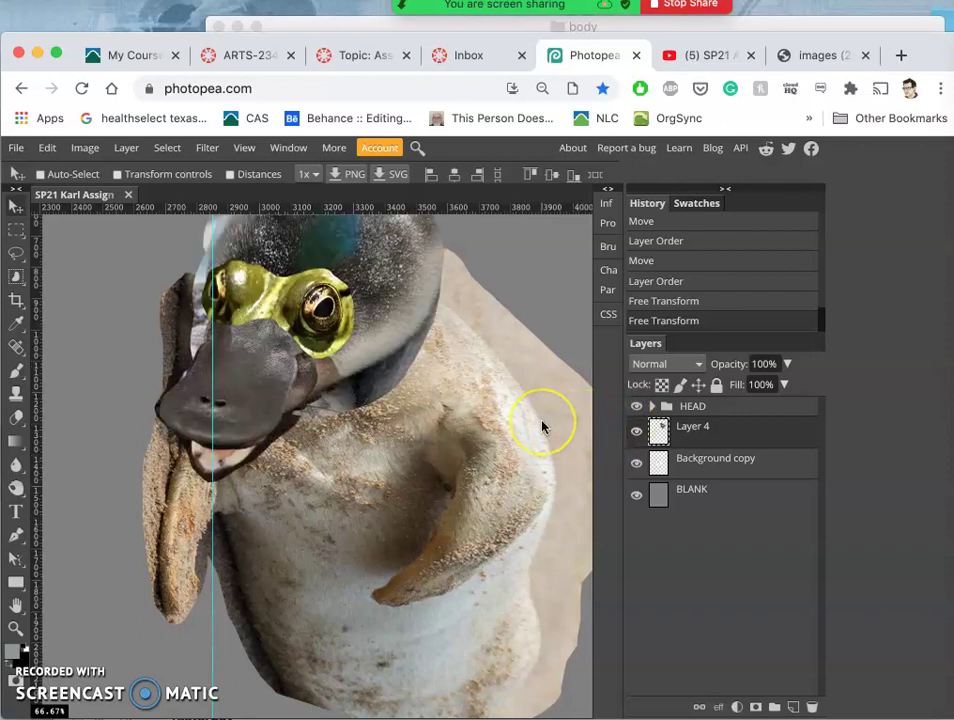
scroll(542, 427, down, 3)
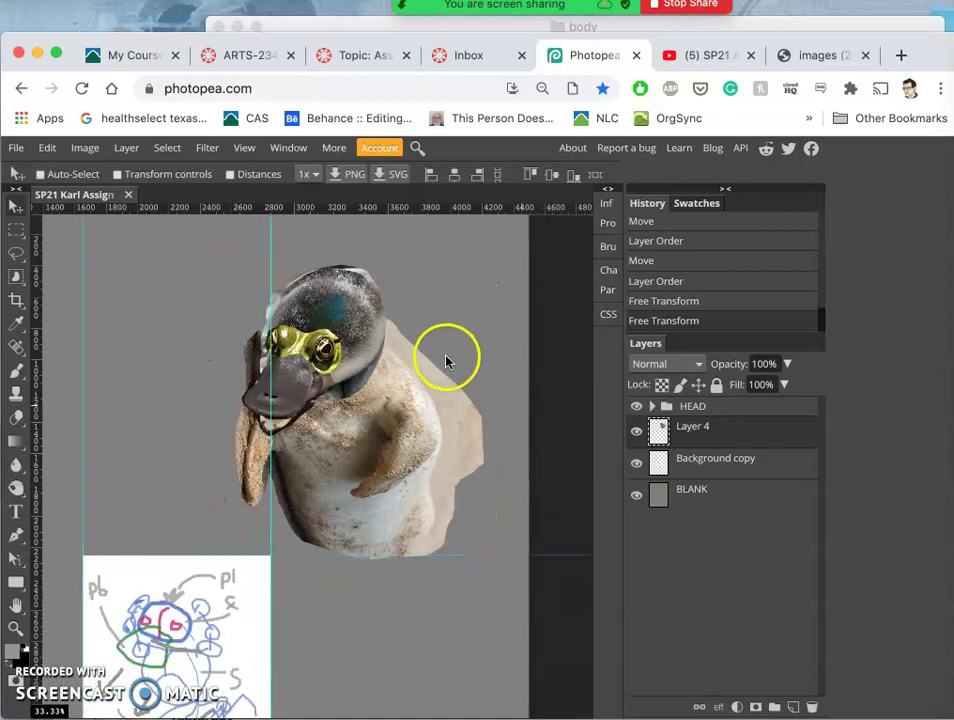
Lasso and delete the excess on the body's right and the area left of the bill.
click(16, 253)
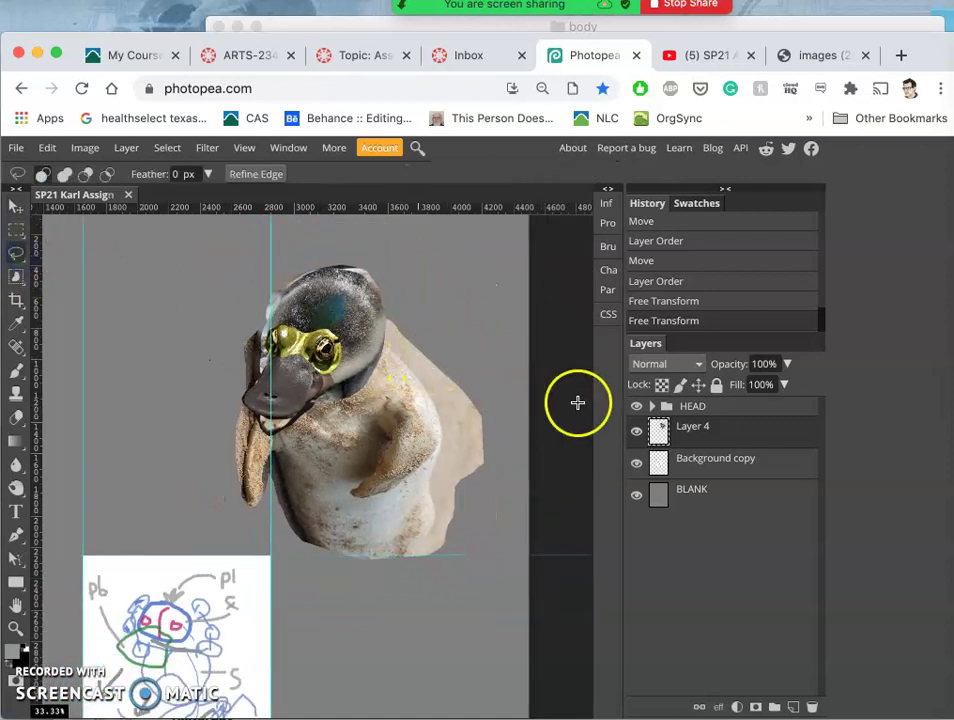
click(385, 334)
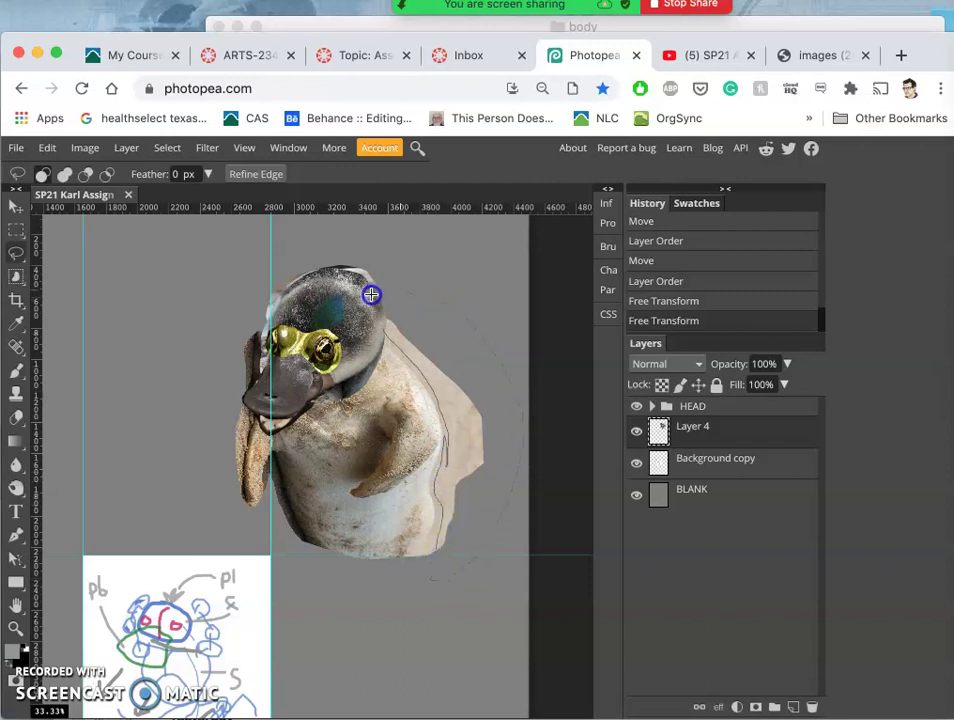
drag(369, 311, 368, 309)
key(Delete)
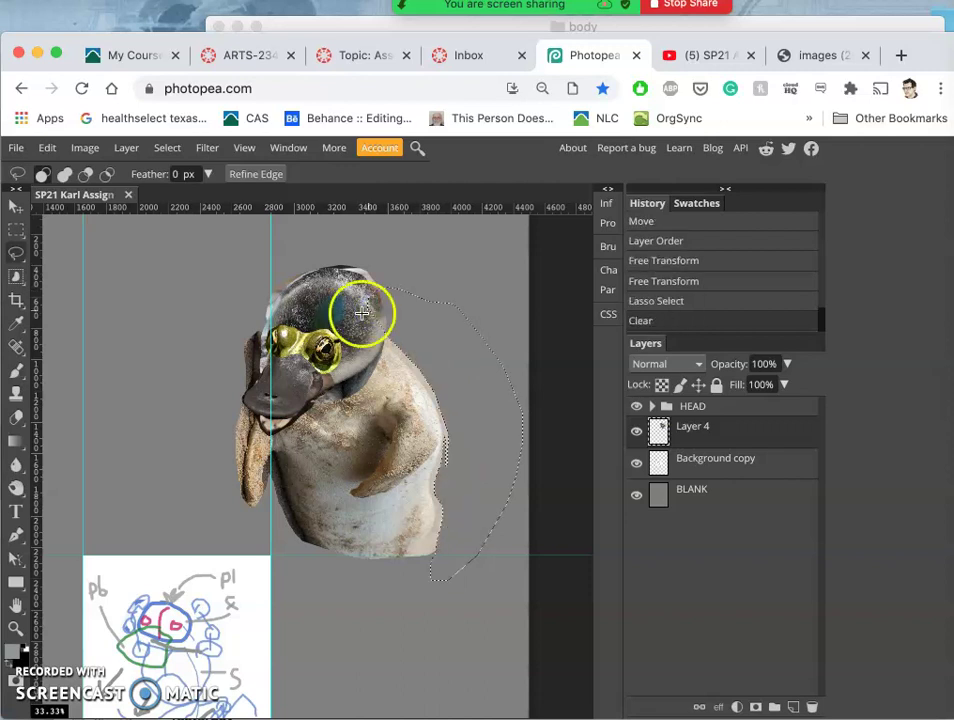
click(362, 313)
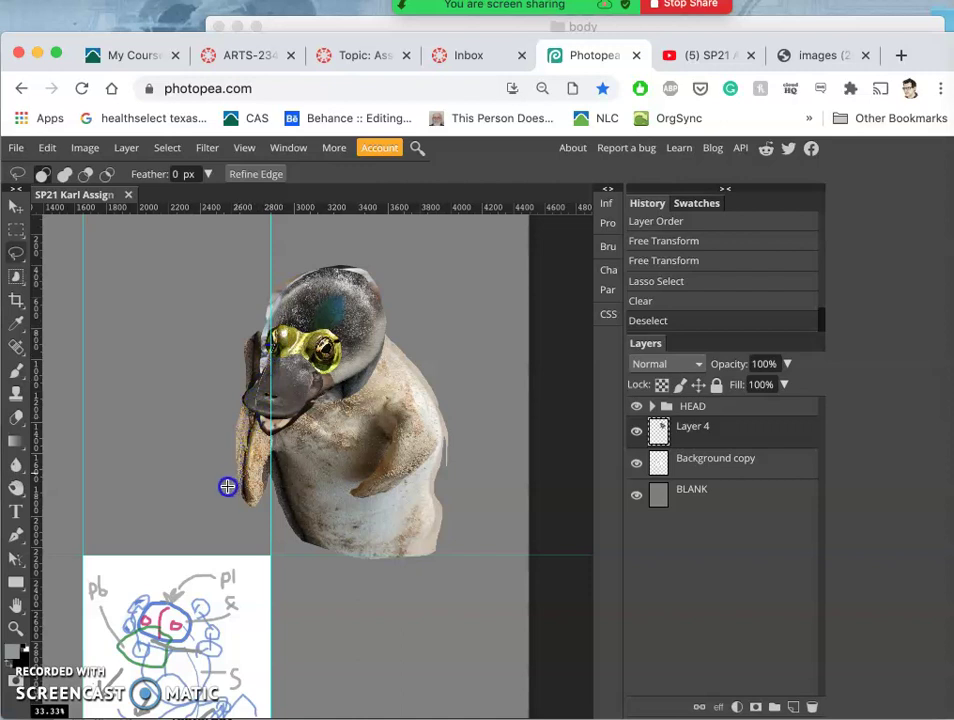
drag(281, 267, 277, 266)
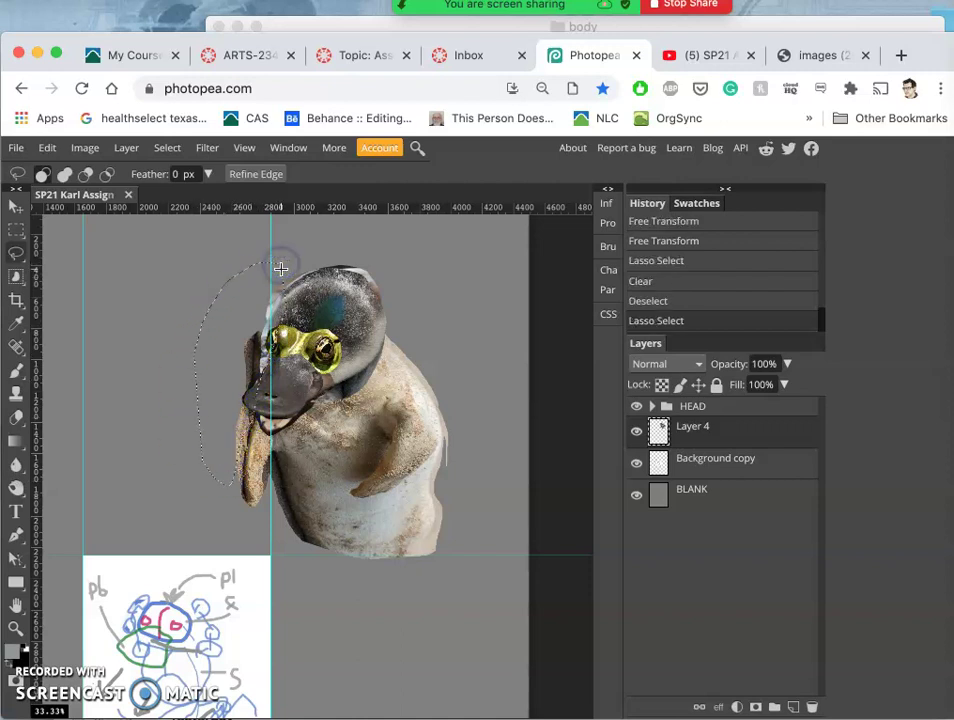
key(Delete)
click(405, 315)
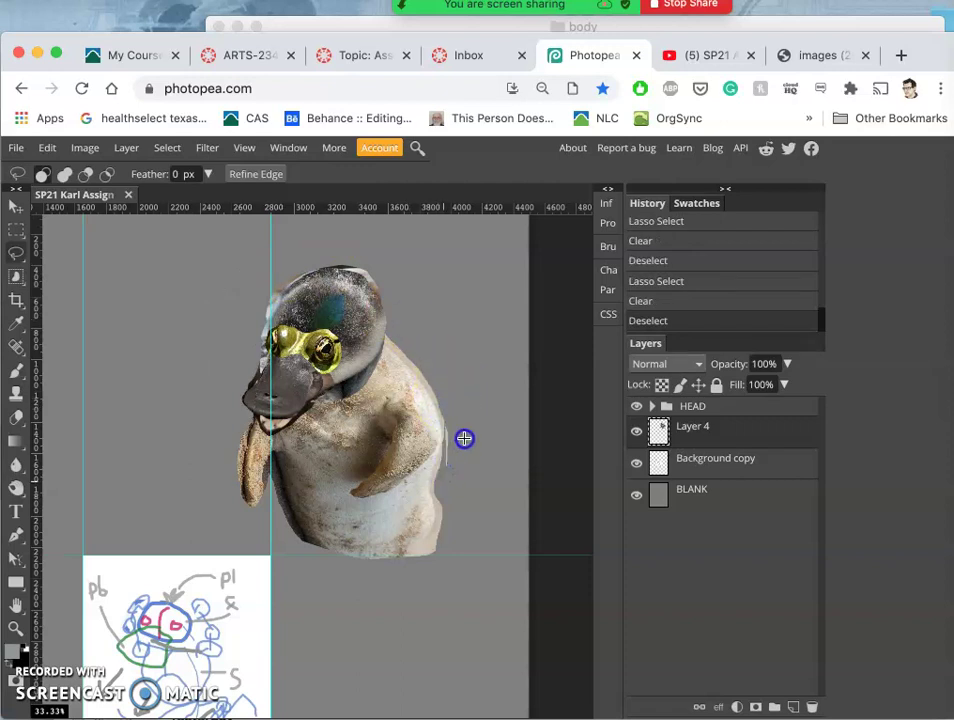
Delete a sliver along the body's right edge, then outline its lower part.
drag(452, 406, 451, 406)
key(Delete)
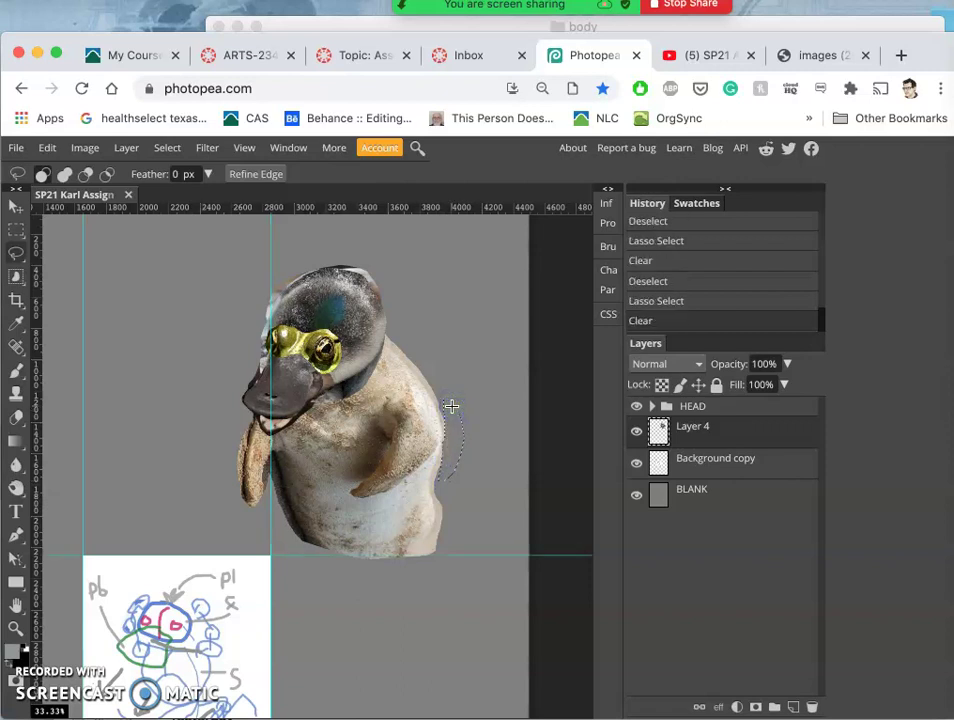
click(458, 388)
scroll(414, 400, down, 1)
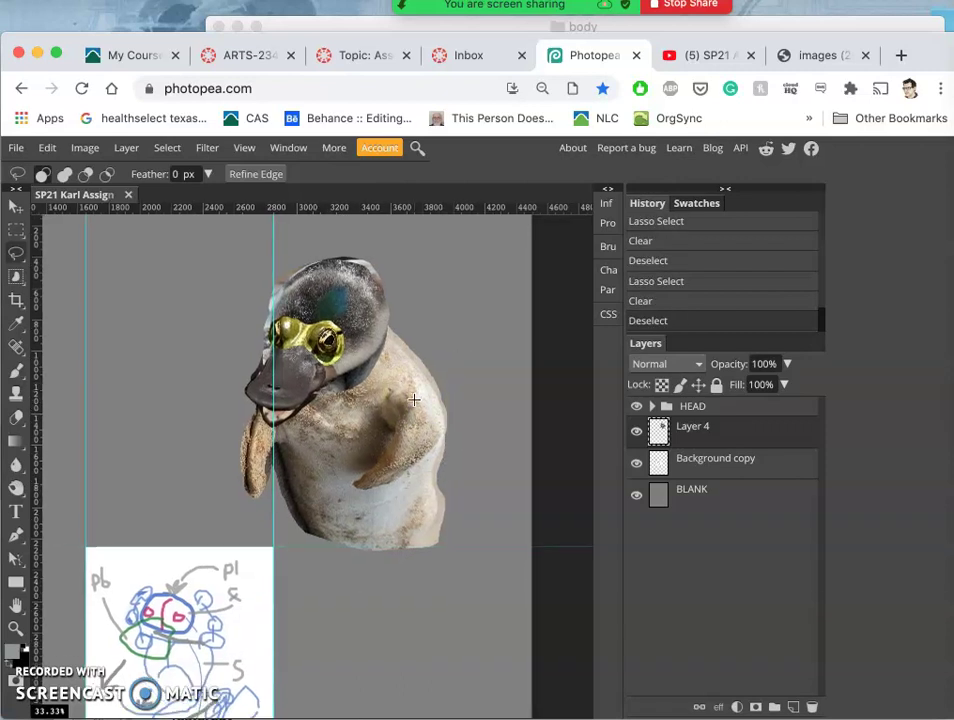
scroll(414, 400, down, 3)
scroll(414, 400, left, 3)
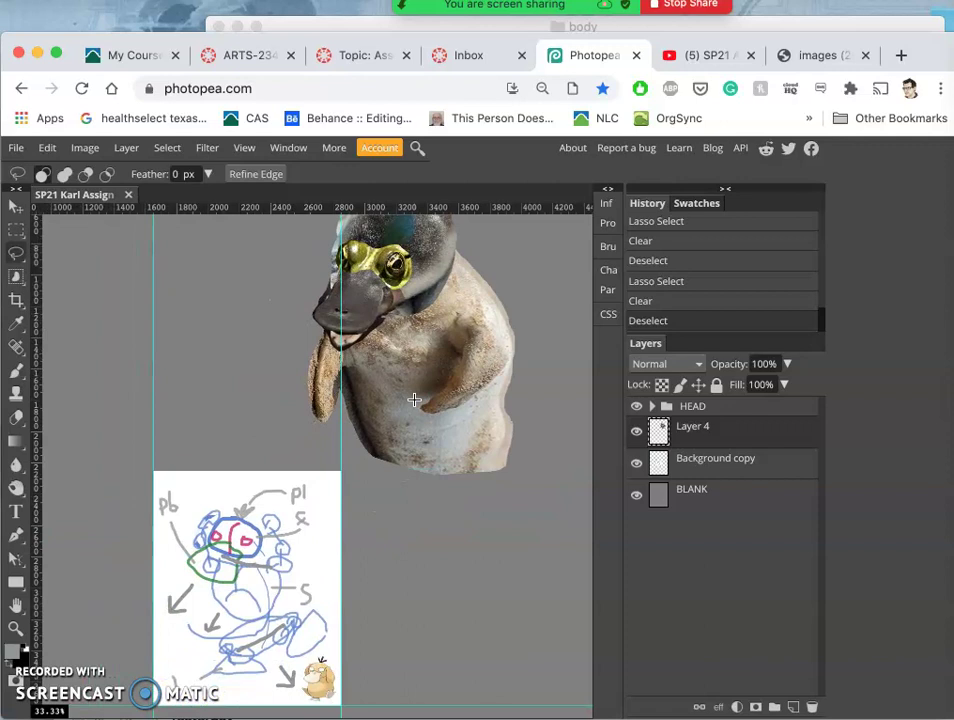
mouse_move(426, 439)
mouse_down()
mouse_move(403, 314)
mouse_move(493, 354)
mouse_move(491, 396)
mouse_move(473, 413)
mouse_move(472, 440)
mouse_move(409, 299)
mouse_move(437, 407)
mouse_up()
Open the Feet folder and drop duck-1045606.jpg onto the Photopea canvas.
click(706, 28)
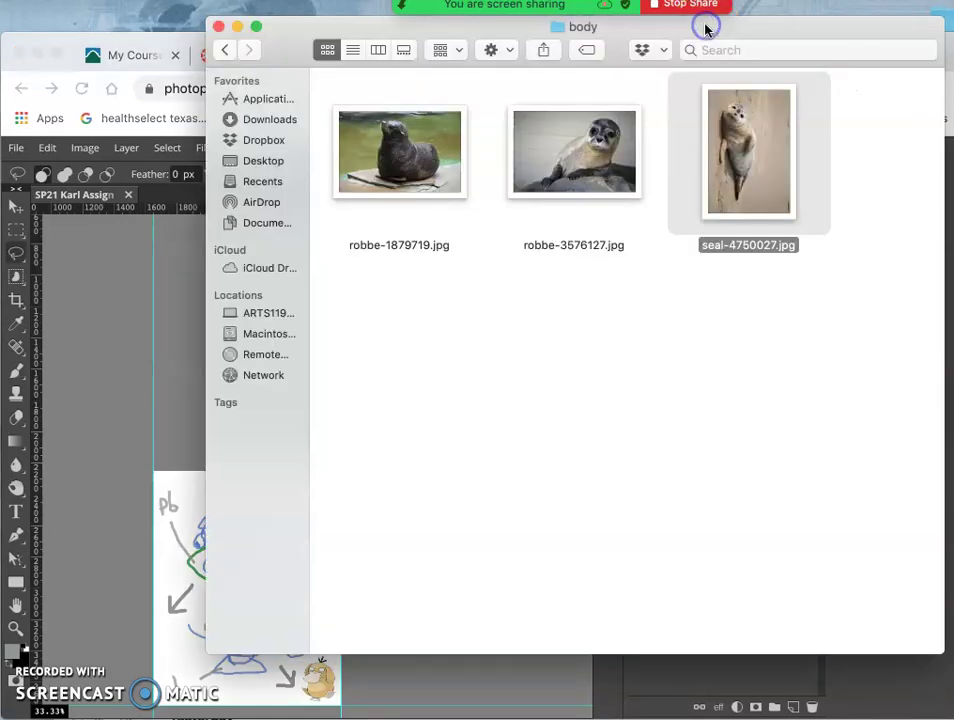
click(224, 52)
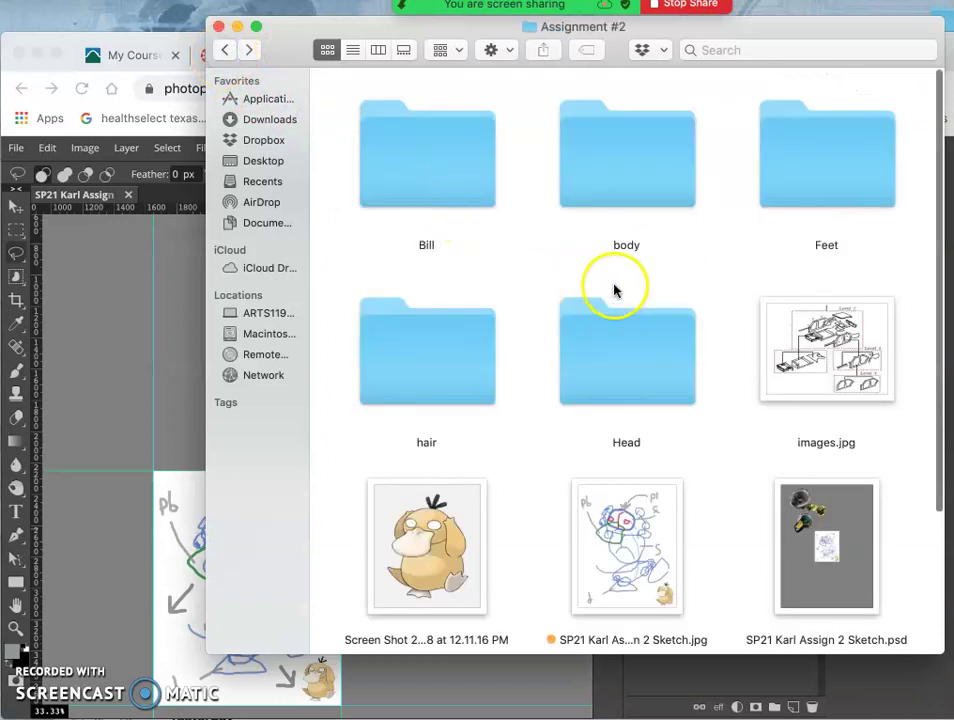
double_click(797, 188)
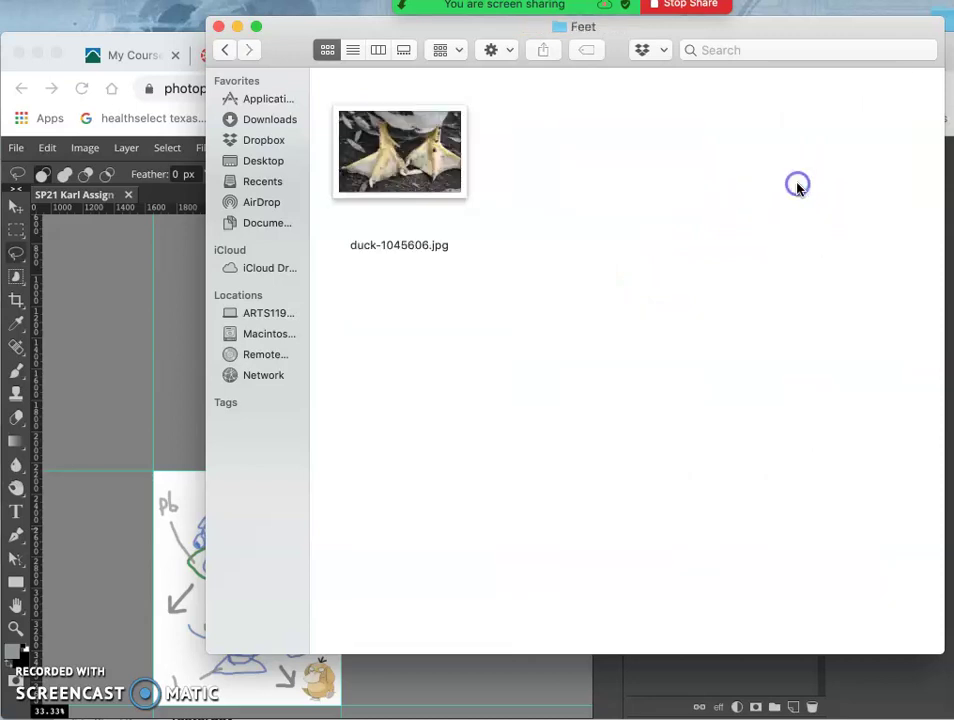
drag(373, 215, 187, 357)
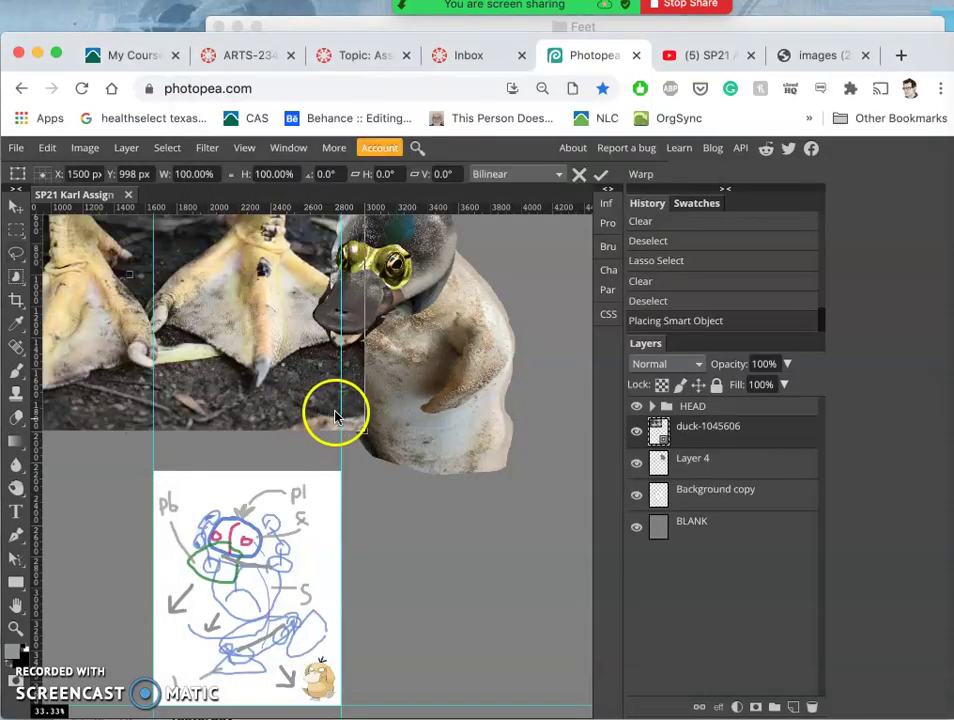
Move the duck feet photo below the body, scale it to 62.2%, and commit it.
click(254, 331)
drag(344, 464, 425, 558)
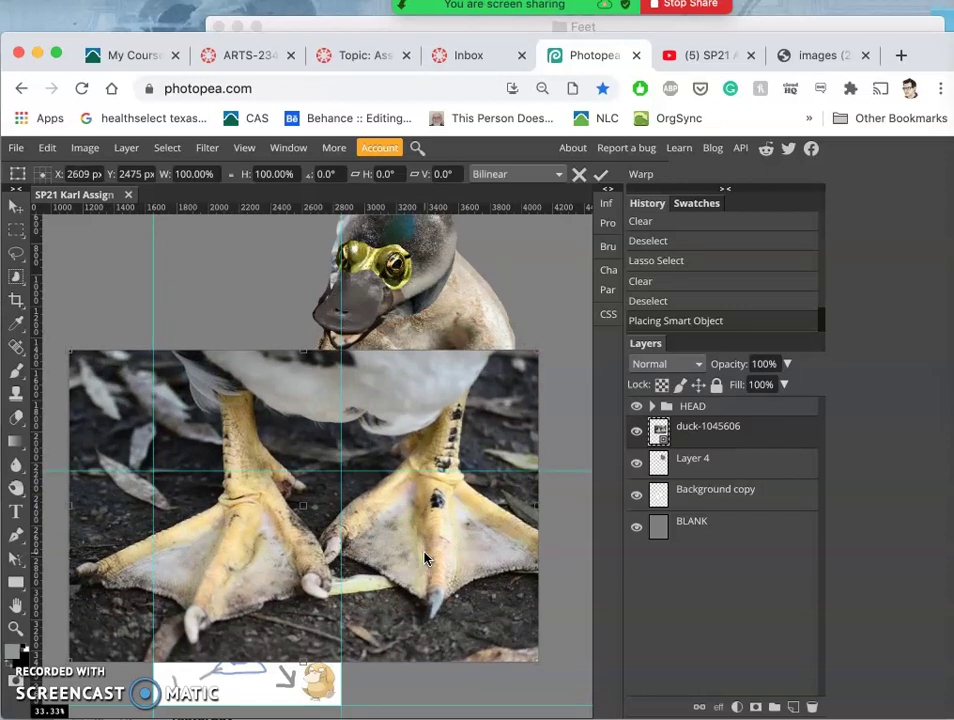
drag(532, 664, 484, 509)
click(297, 453)
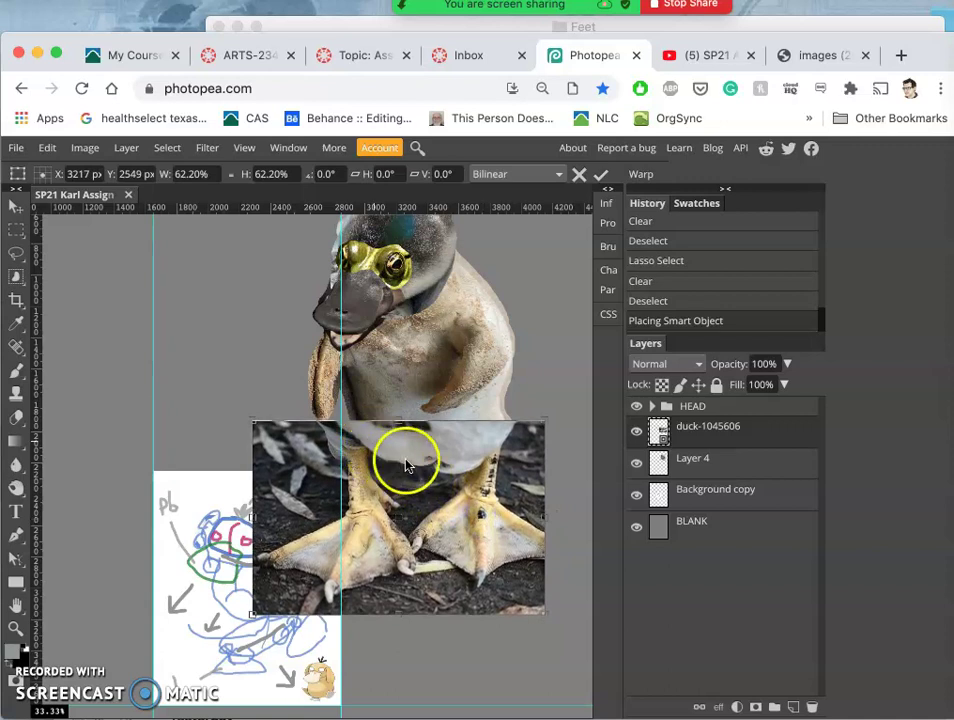
drag(454, 458, 454, 458)
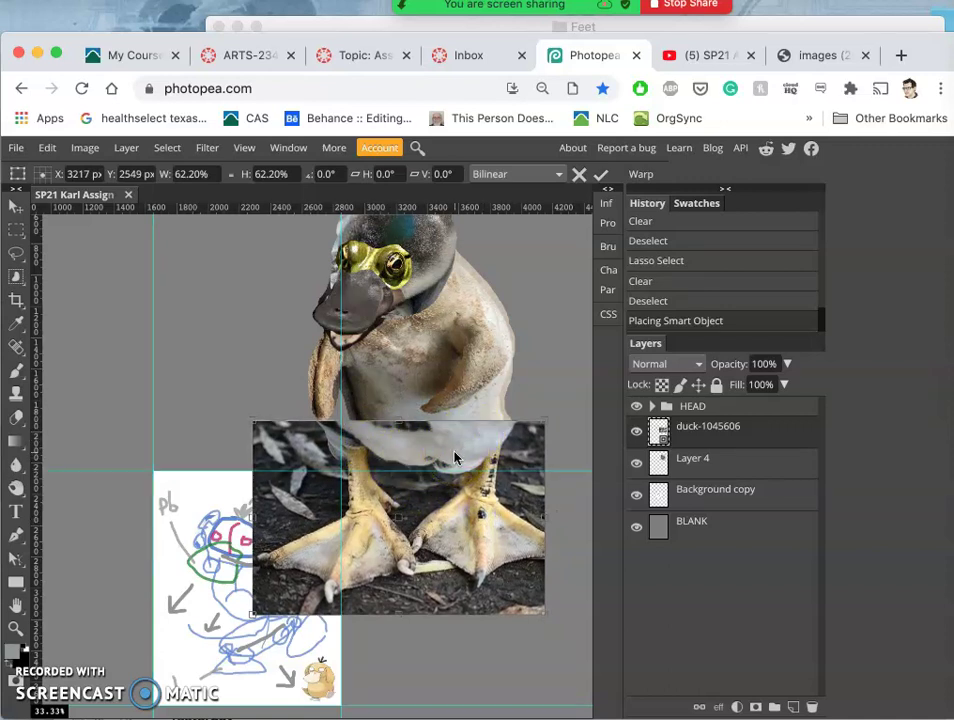
key(Return)
click(426, 464)
click(292, 420)
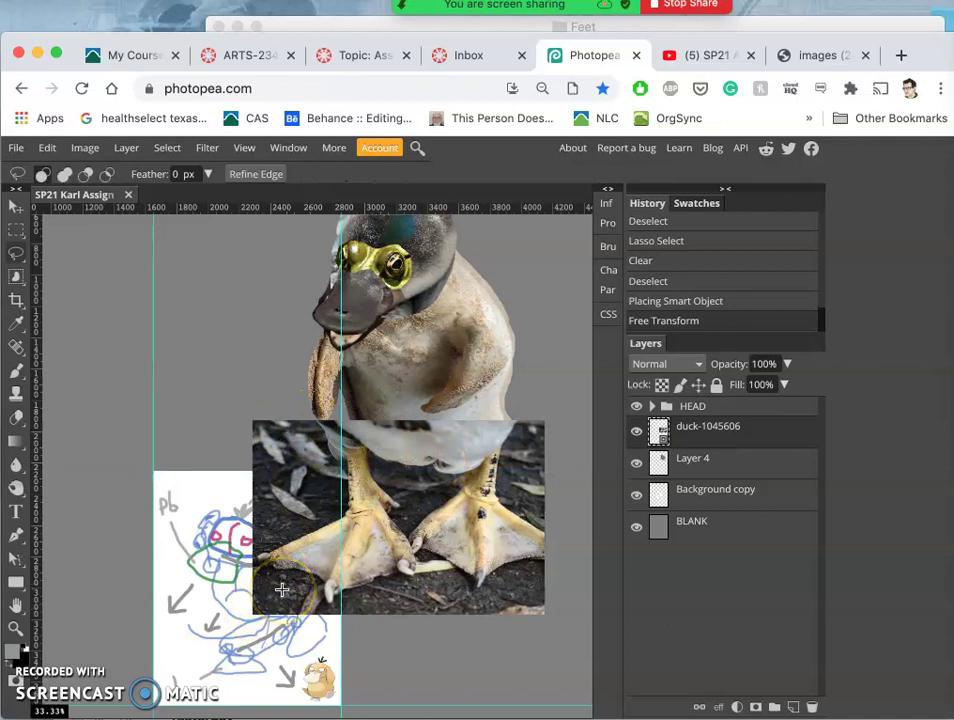
key(alt+super+t)
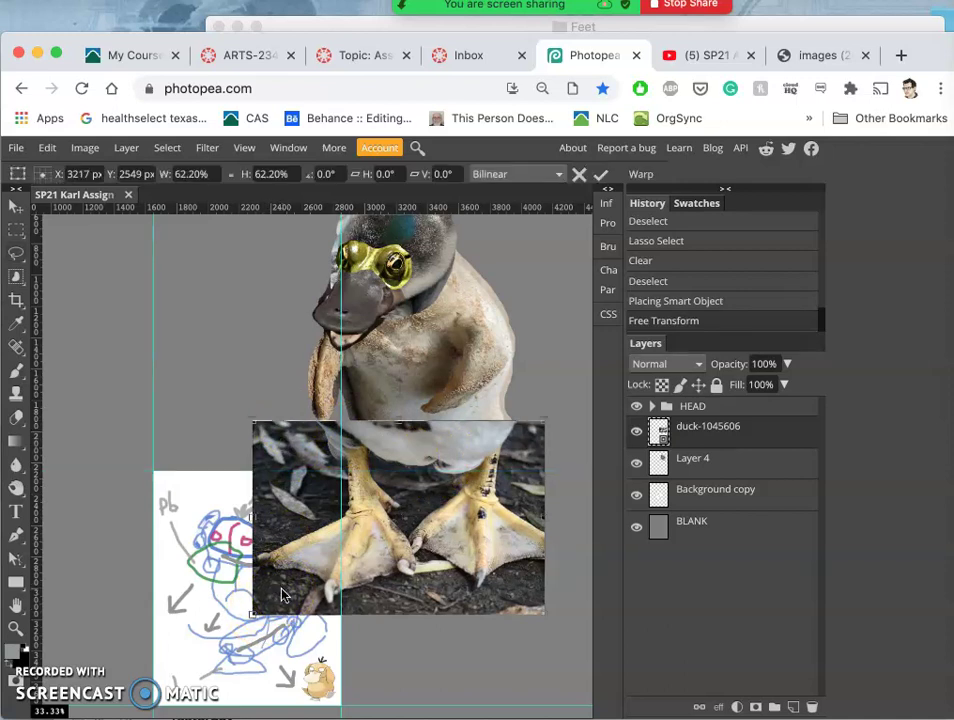
Distort the duck-feet photo by dragging all four corners into a skewed, tilted shape.
right_click(294, 583)
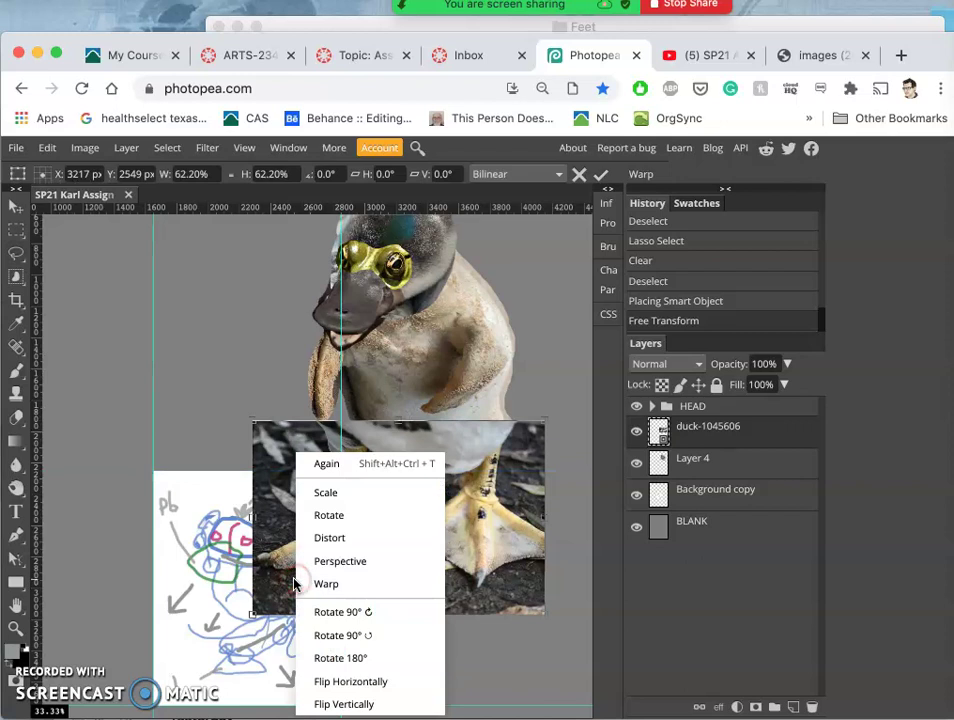
click(327, 540)
drag(255, 612, 277, 558)
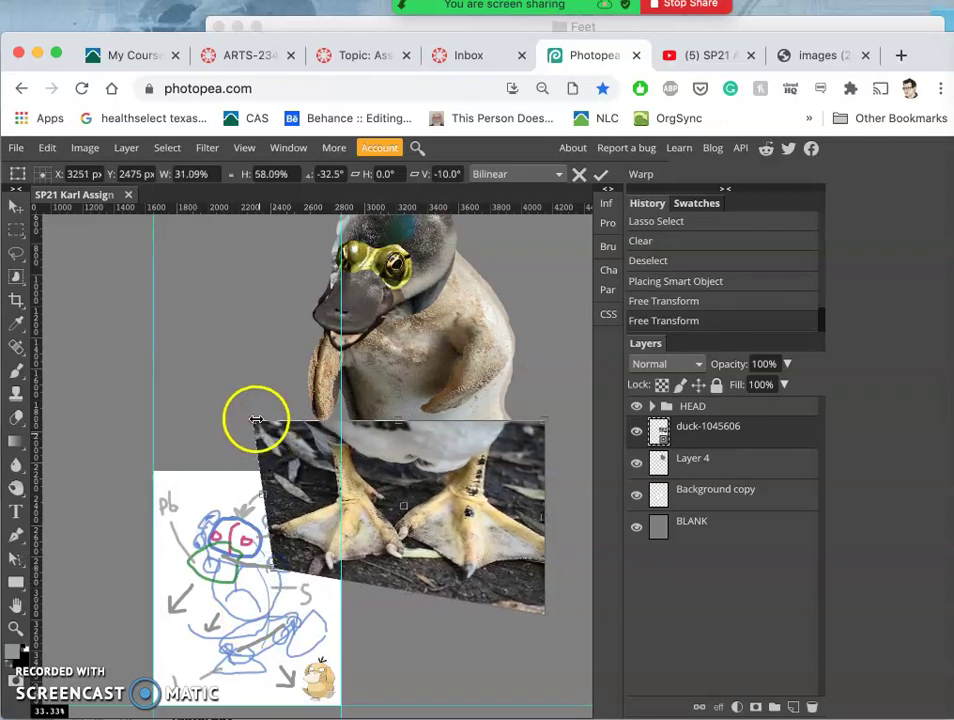
drag(256, 417, 277, 428)
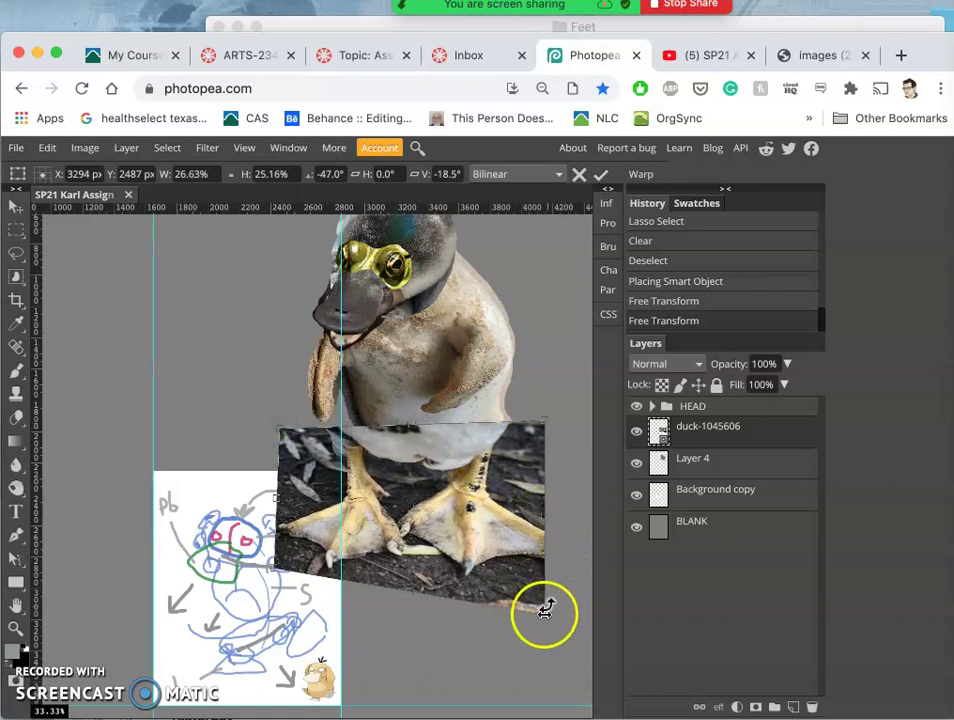
drag(545, 617, 536, 626)
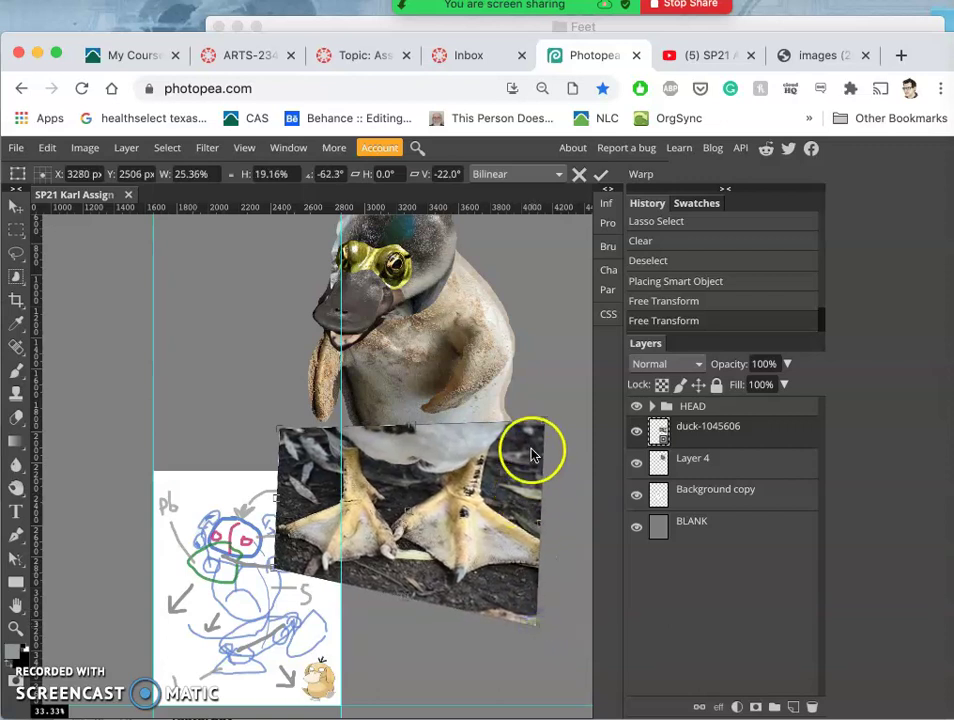
drag(543, 422, 533, 422)
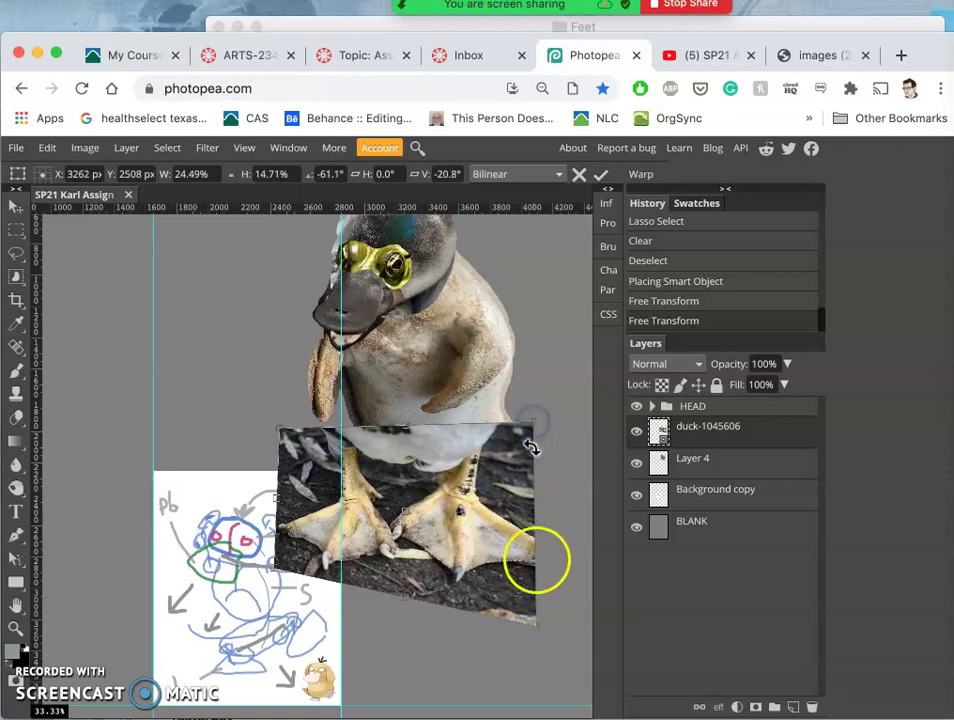
Warp the photo, bending its lower-right edge inward and content leftward, then apply the transform.
right_click(517, 576)
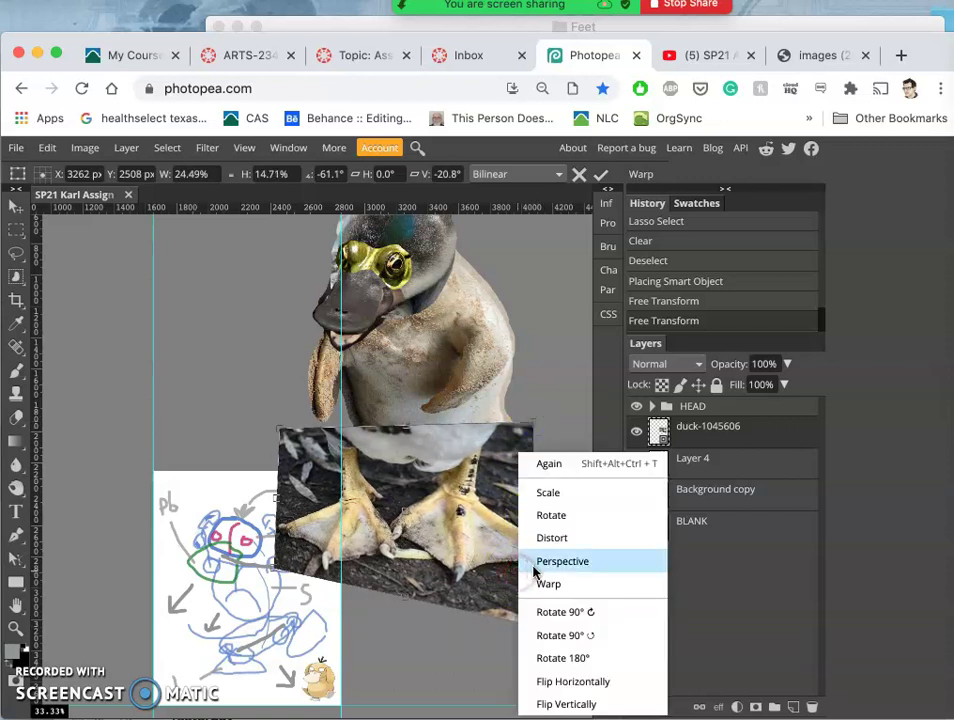
click(541, 585)
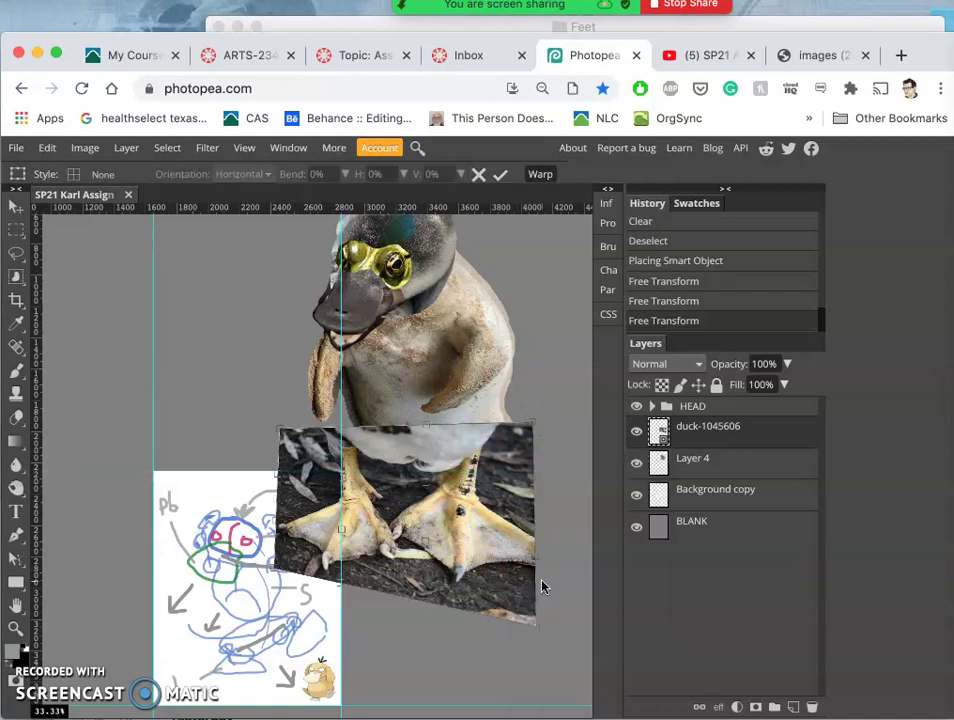
drag(539, 623, 507, 613)
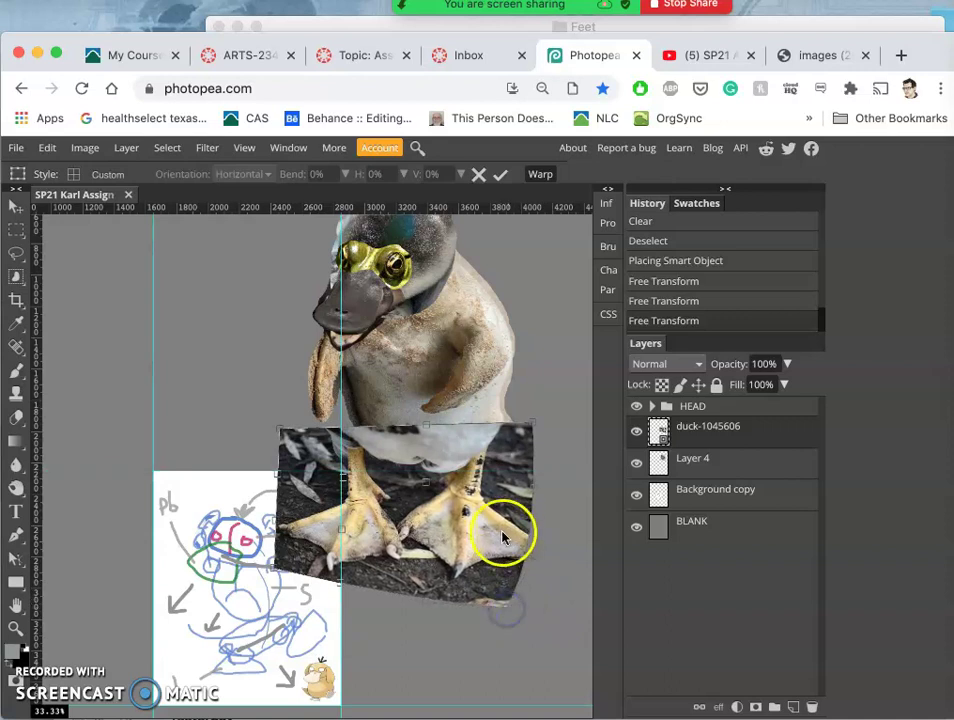
drag(494, 535, 507, 490)
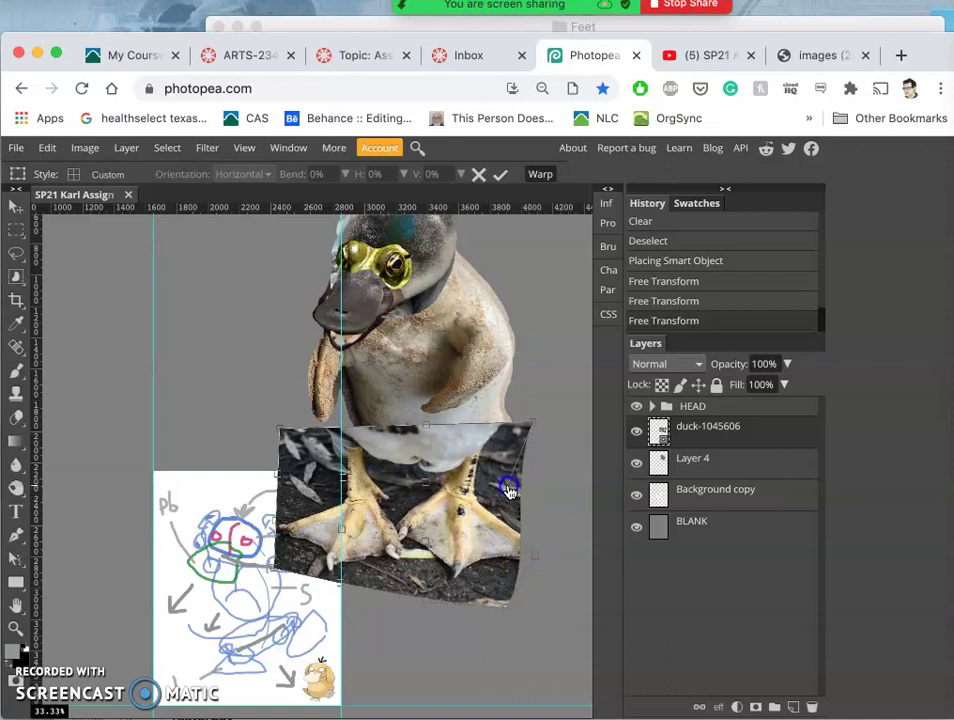
mouse_move(415, 530)
mouse_down()
mouse_move(292, 532)
mouse_move(282, 523)
mouse_move(311, 513)
mouse_up()
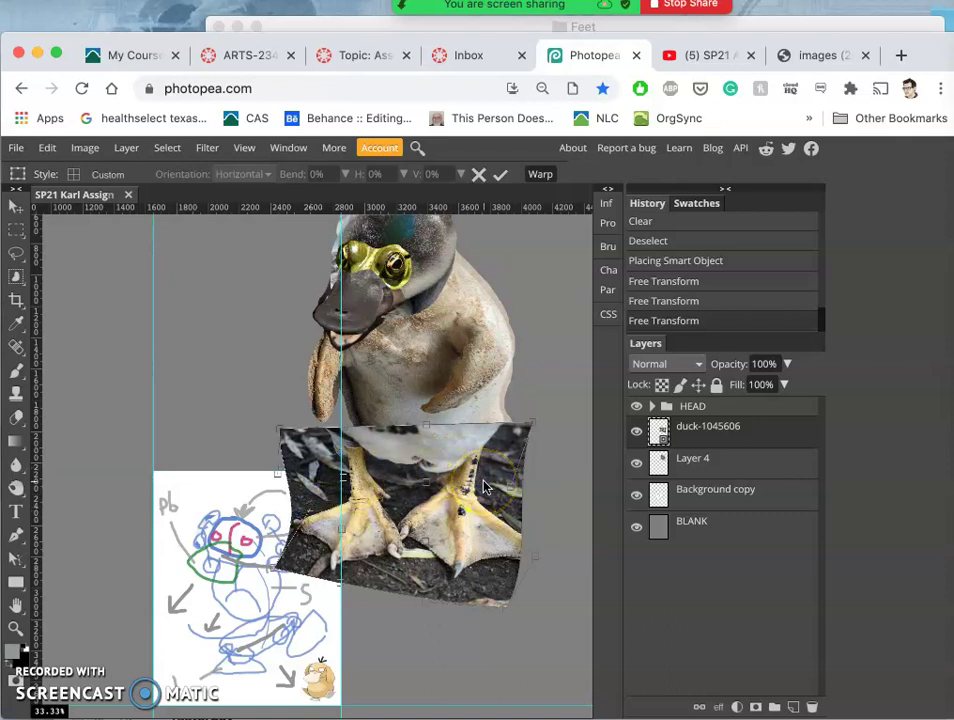
key(l)
mouse_move(486, 495)
mouse_down()
mouse_move(494, 513)
mouse_move(477, 508)
mouse_up()
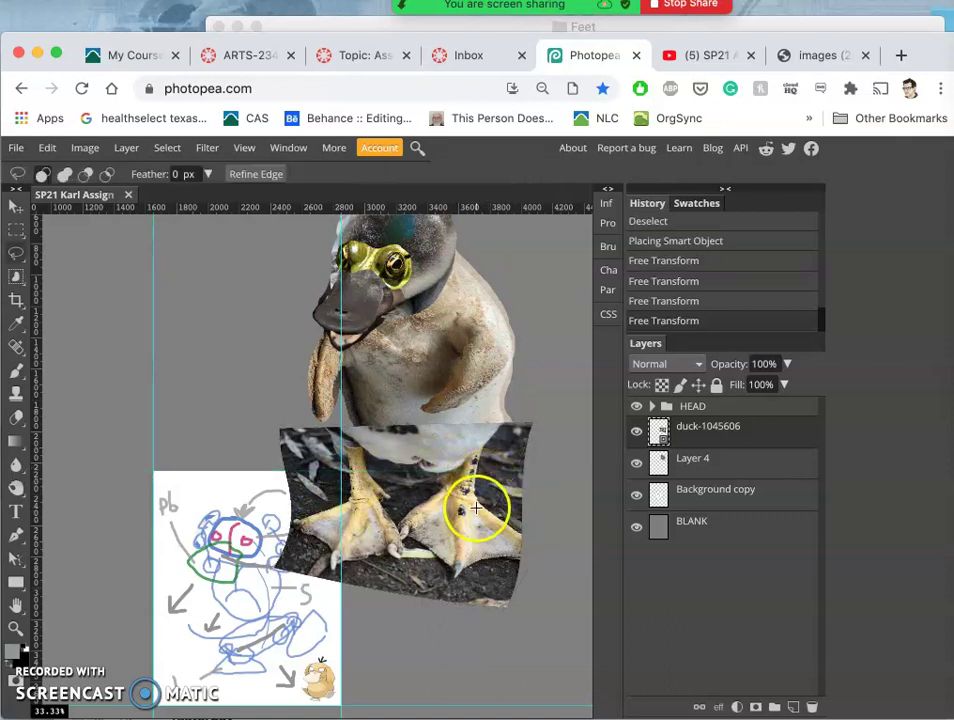
Zoom in and pan across the warped duck feet.
key(super+equal)
key(super+equal)
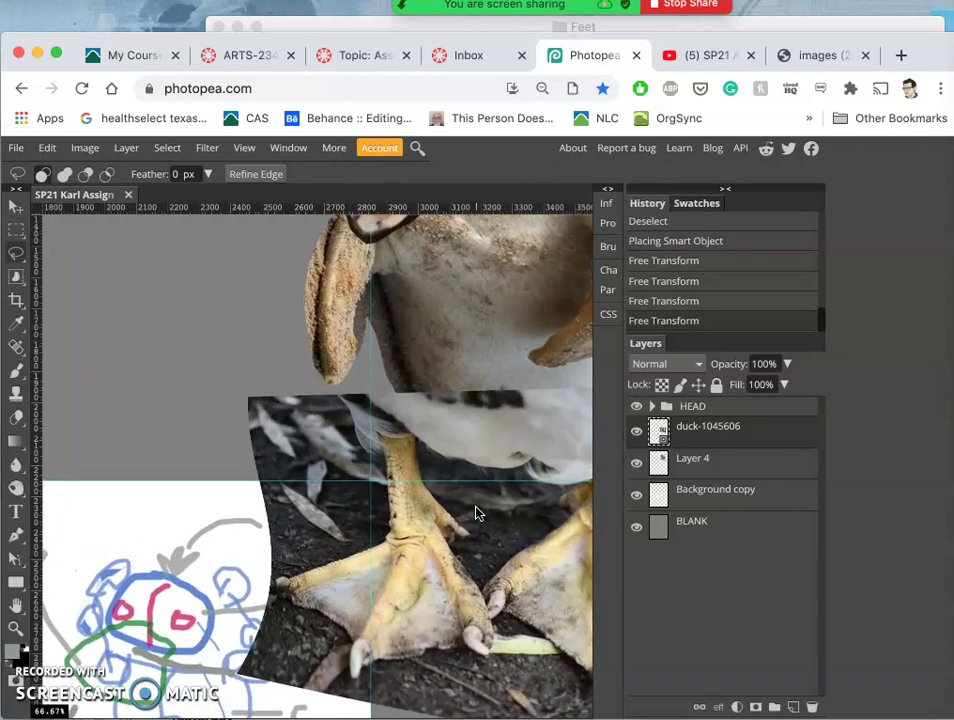
scroll(476, 513, down, 3)
scroll(476, 513, right, 4)
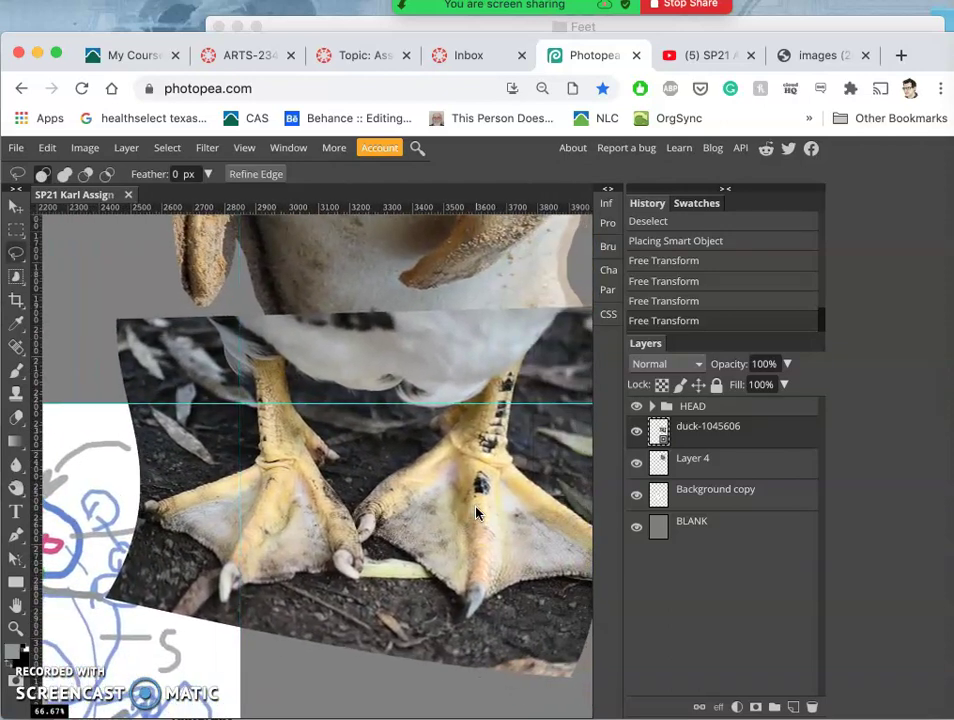
scroll(476, 513, right, 3)
scroll(476, 513, down, 1)
drag(505, 495, 484, 546)
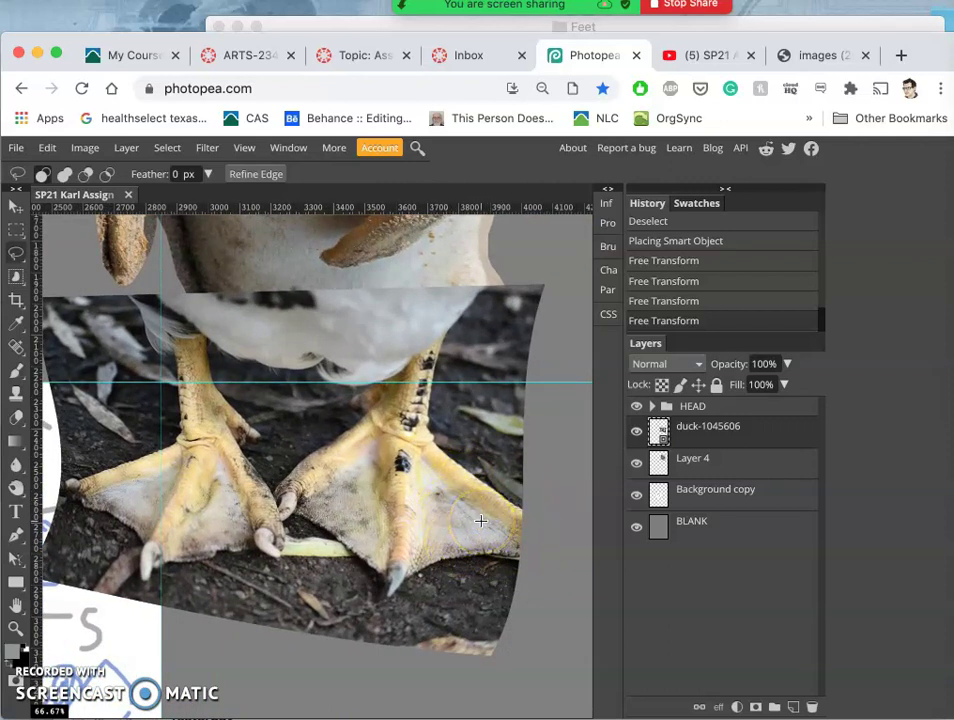
Drag duck-1045606.jpg from the Feet folder into the composition, then zoom back out.
click(783, 24)
click(436, 163)
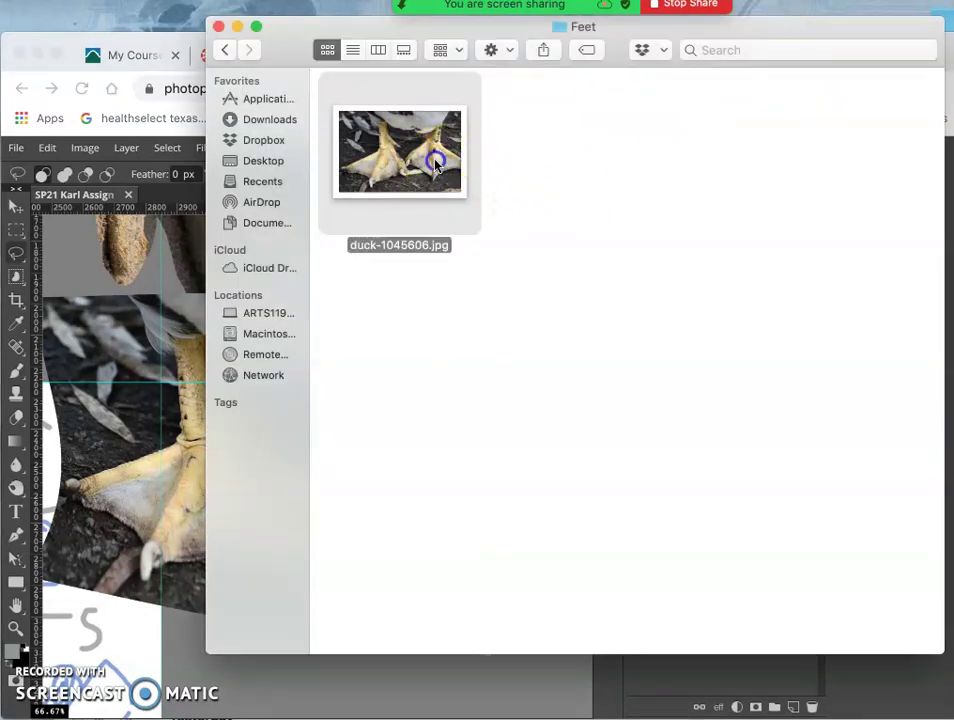
drag(436, 163, 187, 437)
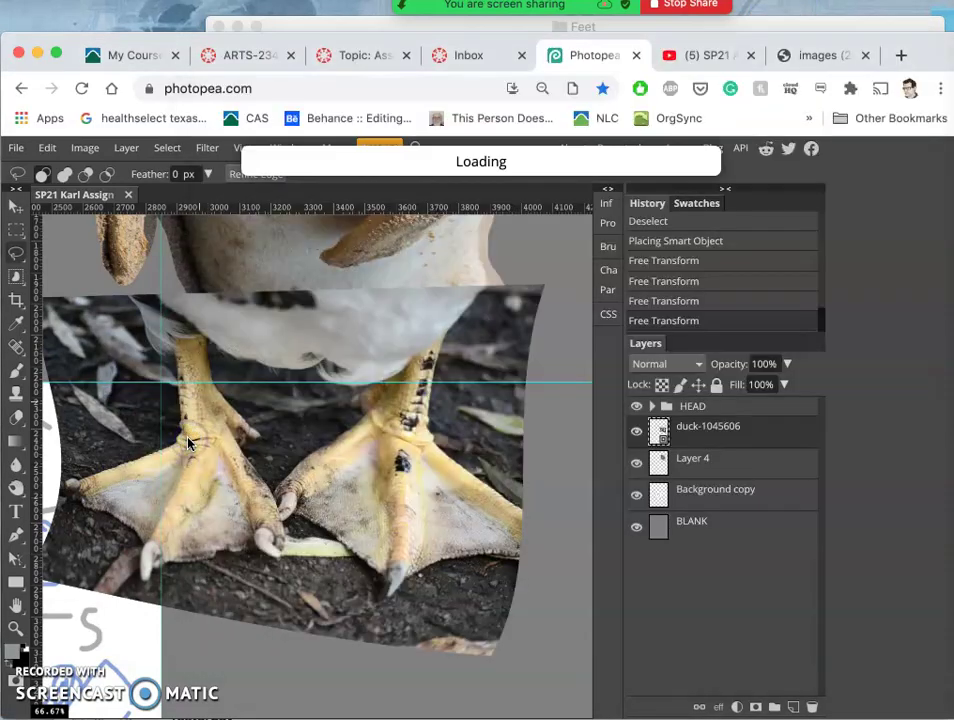
key(super+minus)
key(super+minus)
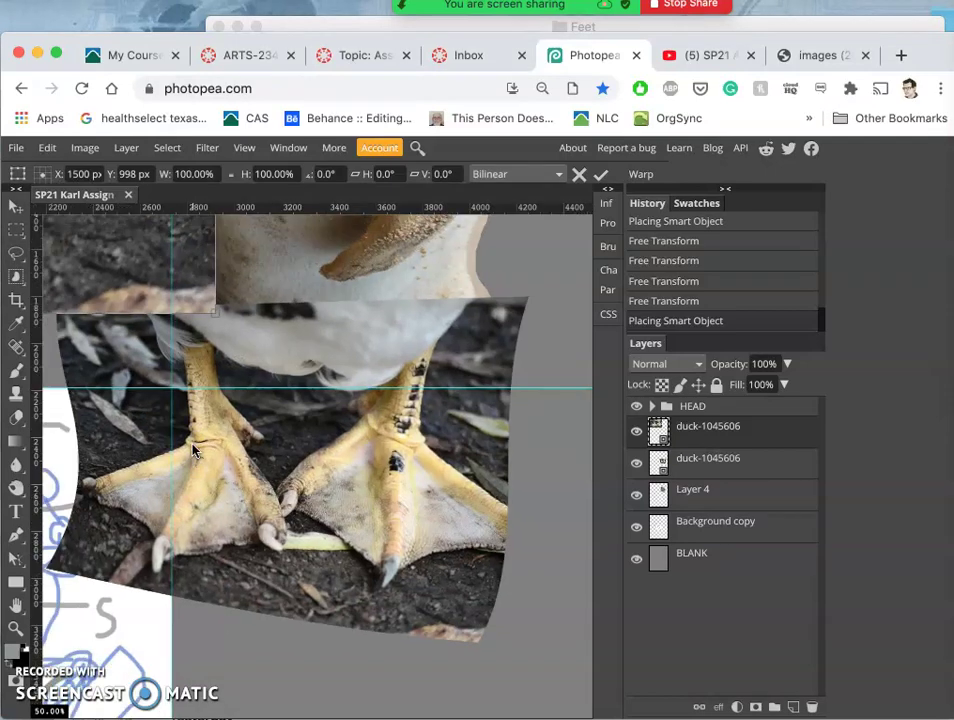
scroll(190, 440, up, 2)
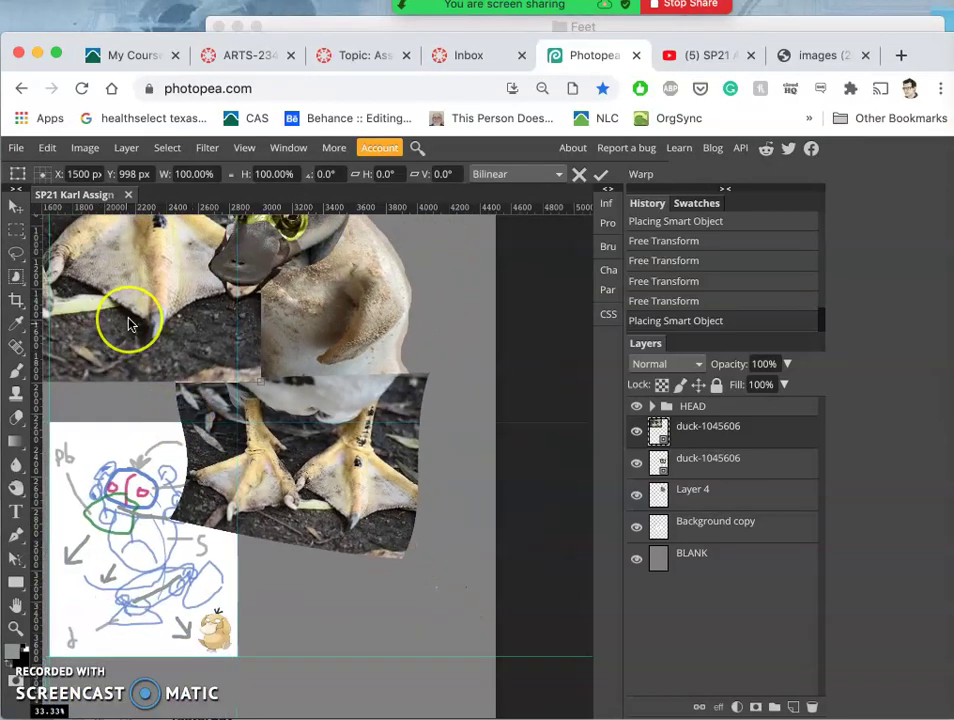
scroll(128, 318, left, 5)
scroll(128, 318, up, 4)
scroll(128, 323, left, 6)
scroll(128, 323, up, 2)
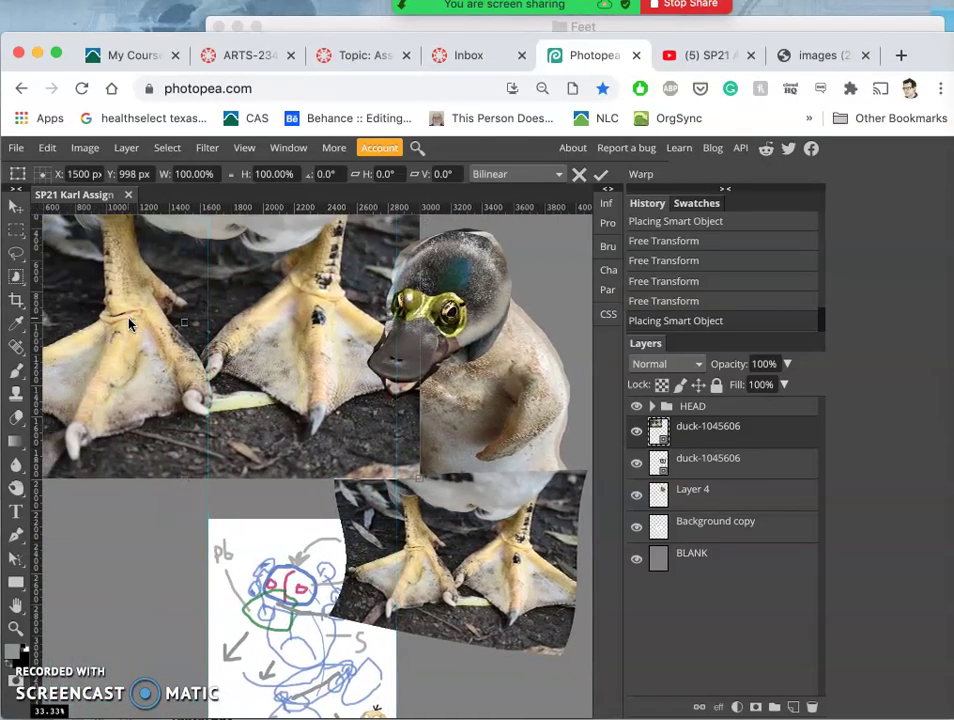
scroll(128, 323, left, 1)
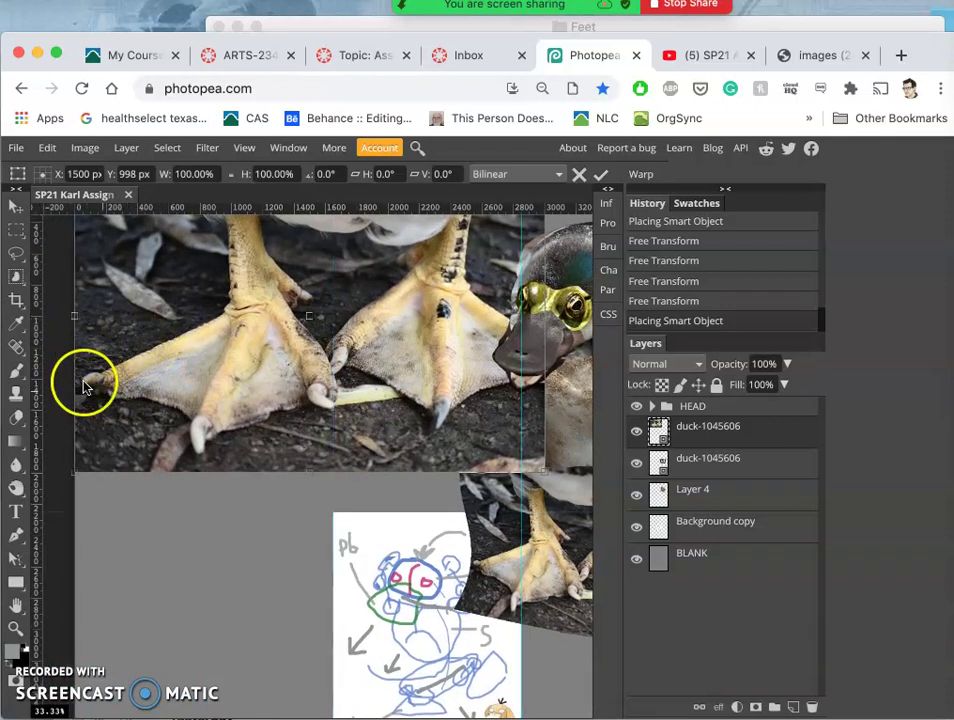
Copy the new photo's left foot to its own layer, delete the leftover photo, and rotate the piece.
click(16, 252)
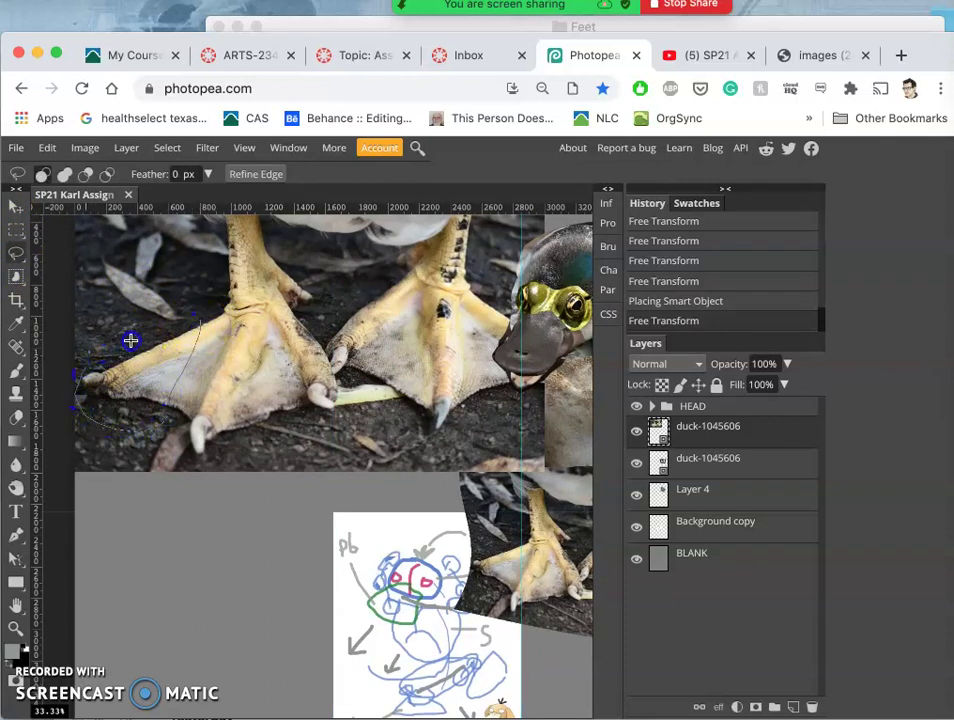
drag(181, 322, 181, 322)
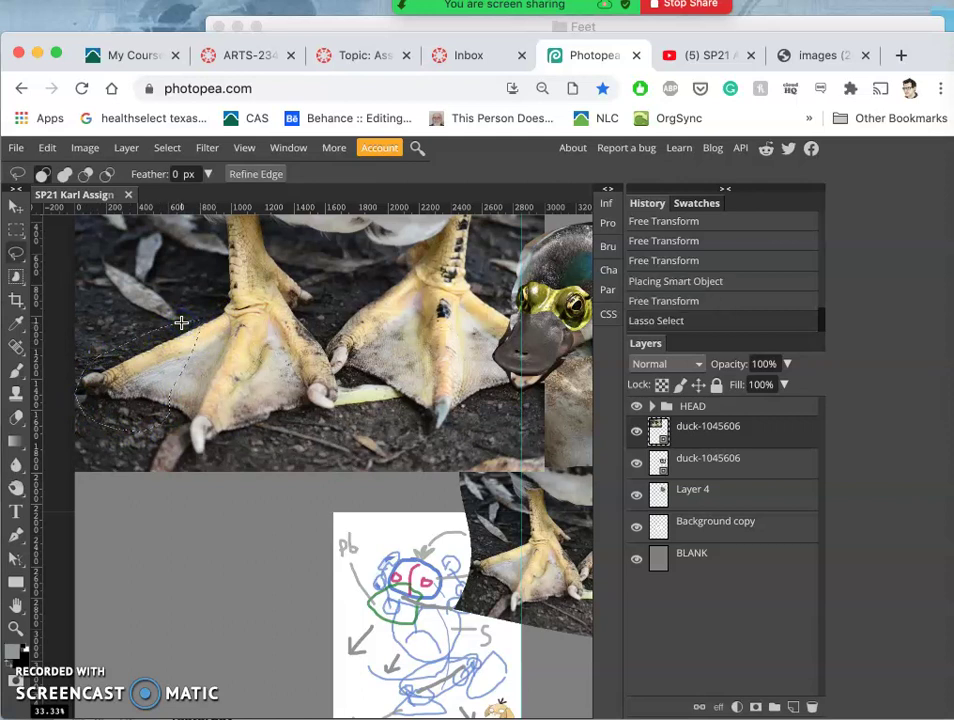
key(ctrl+j)
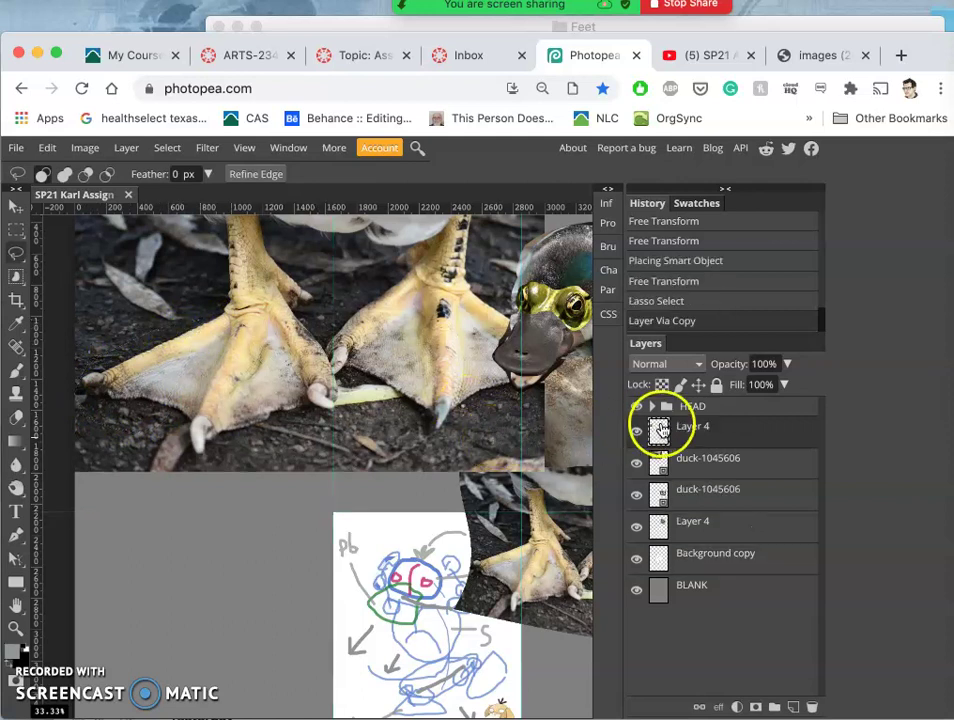
click(688, 463)
key(Delete)
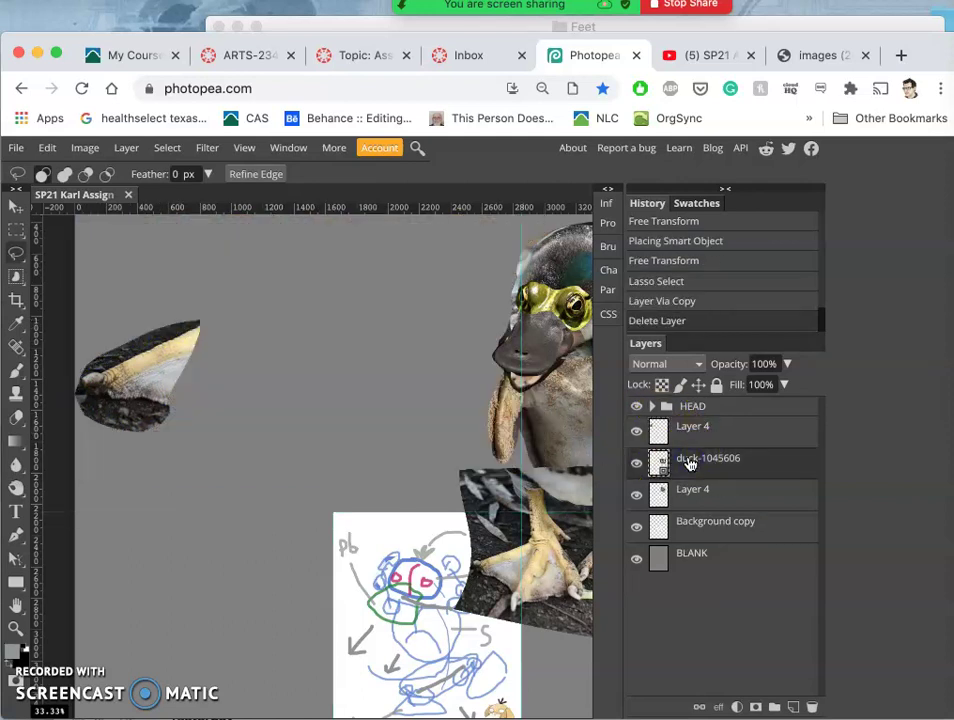
key(ctrl+minus)
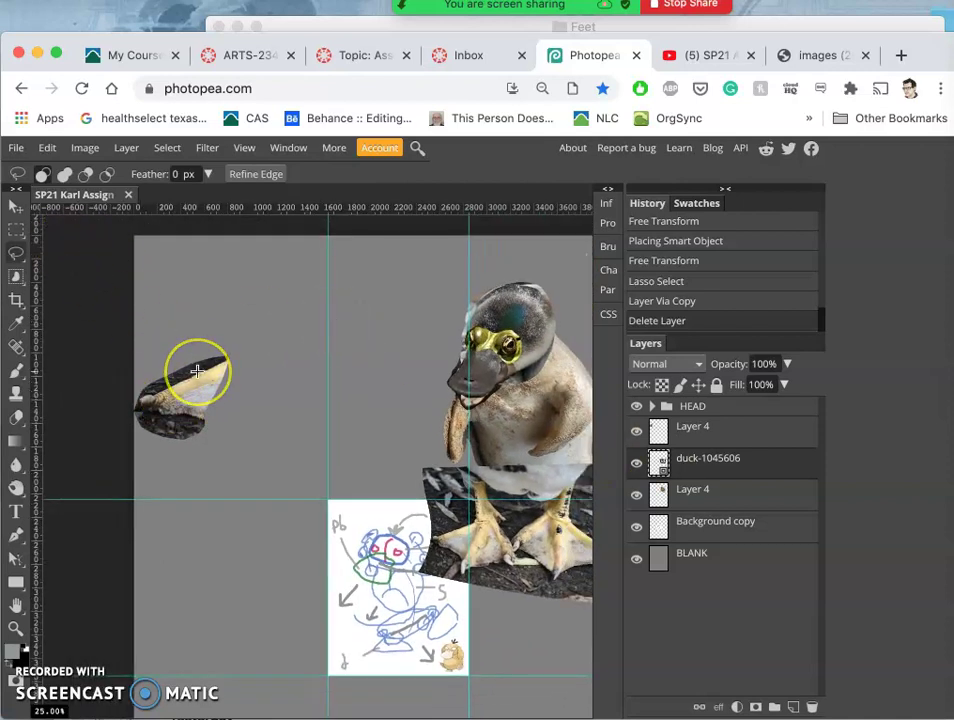
key(ctrl+alt+t)
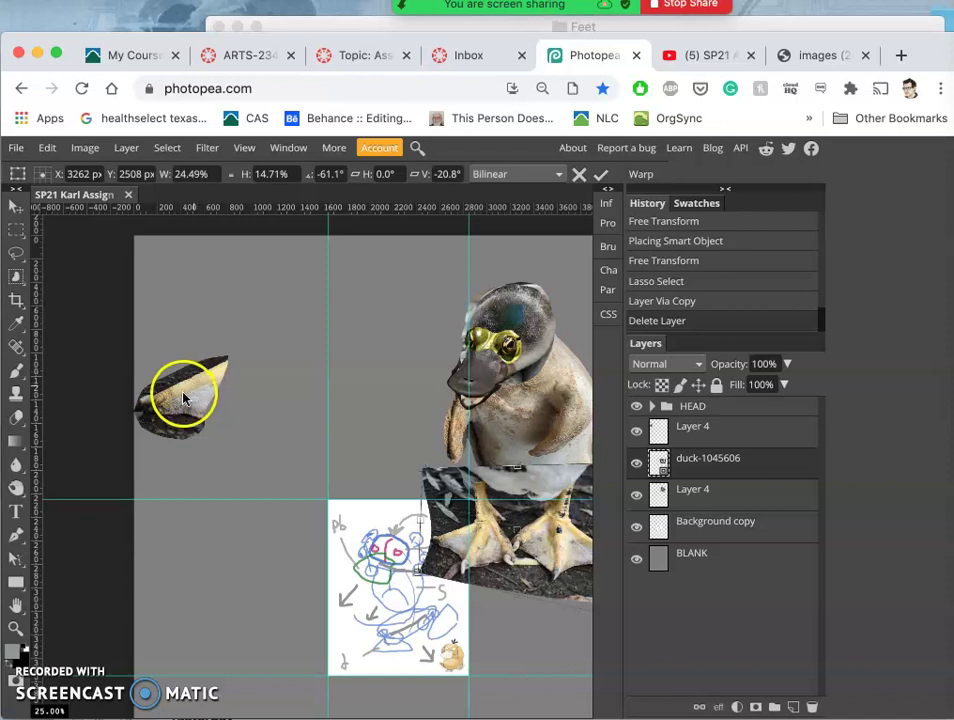
drag(181, 394, 224, 390)
click(670, 440)
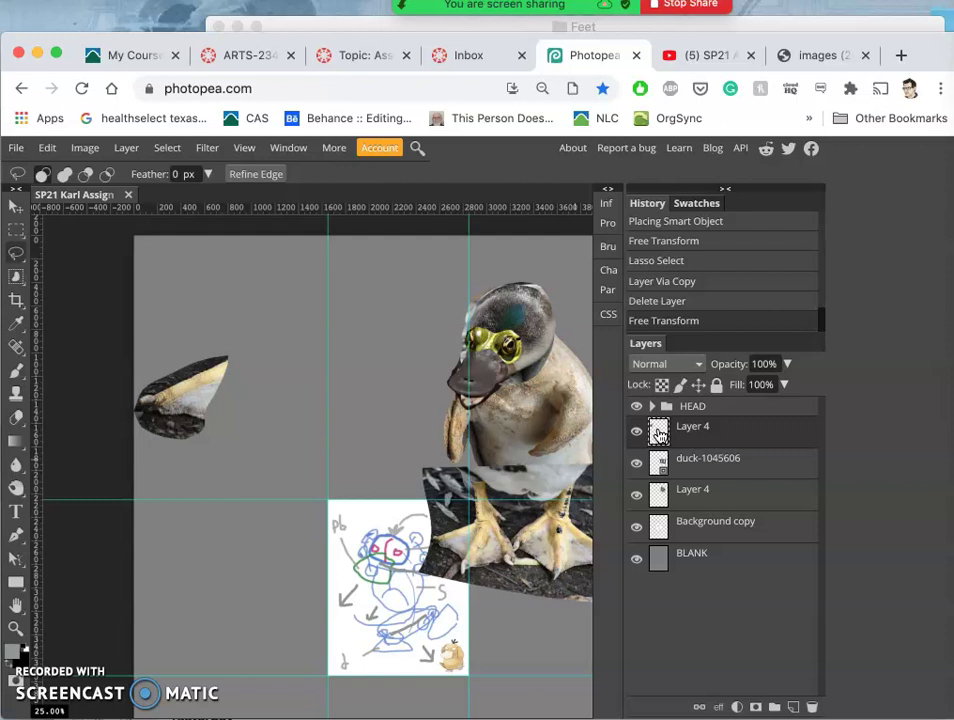
Mirror the piece, fit it over the duck's feet slightly rotated and narrowed, then lasso the right foot area.
key(ctrl+t)
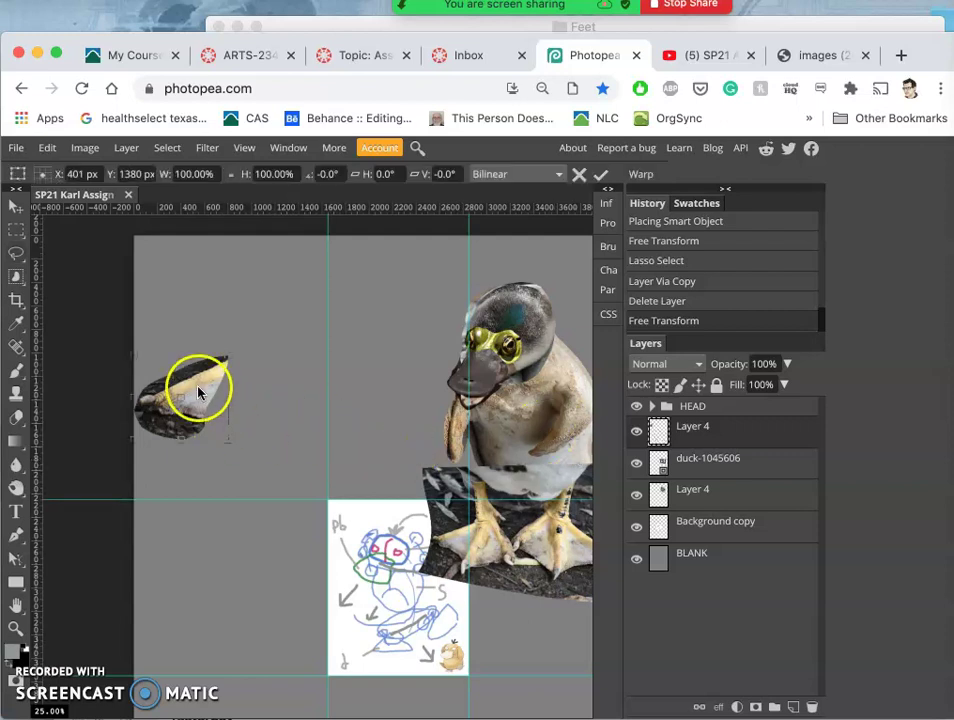
right_click(199, 390)
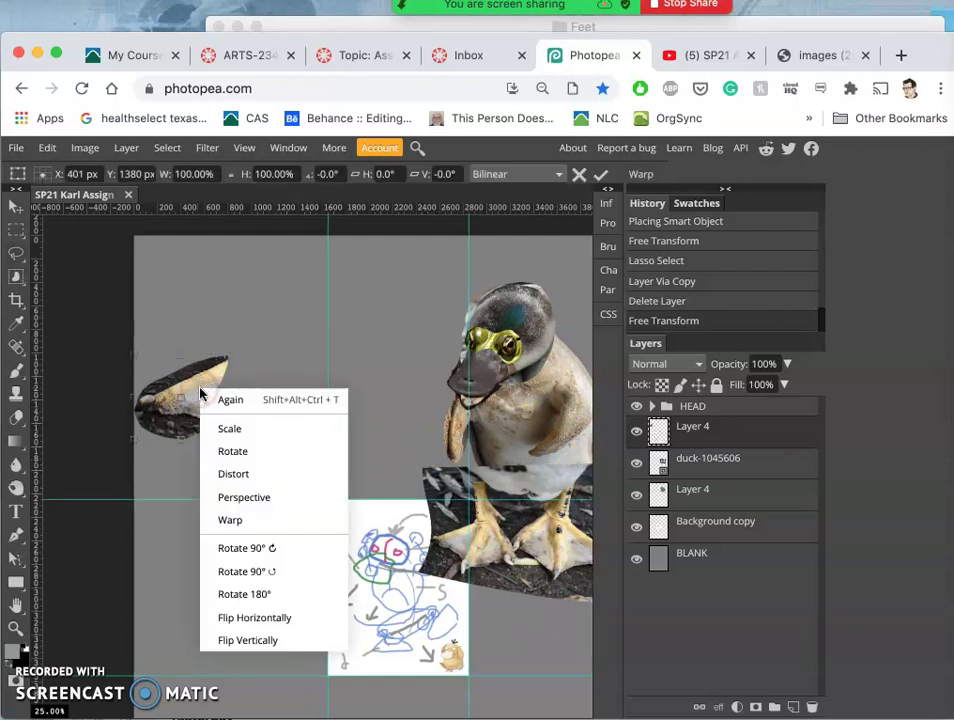
click(246, 617)
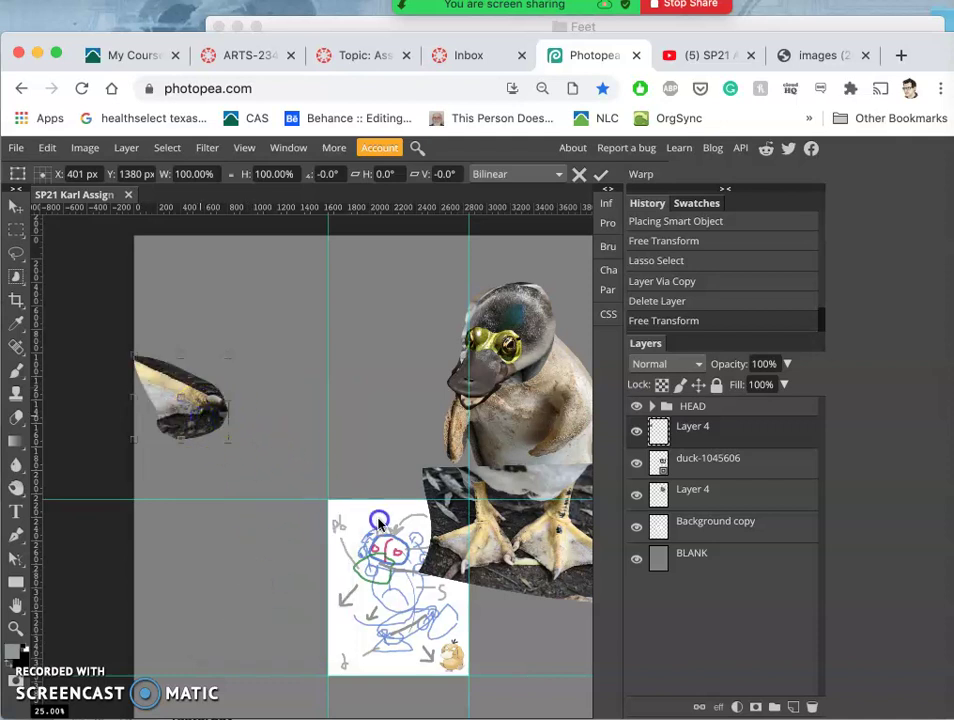
drag(202, 405, 224, 410)
drag(453, 567, 465, 463)
scroll(517, 600, right, 5)
scroll(517, 600, down, 3)
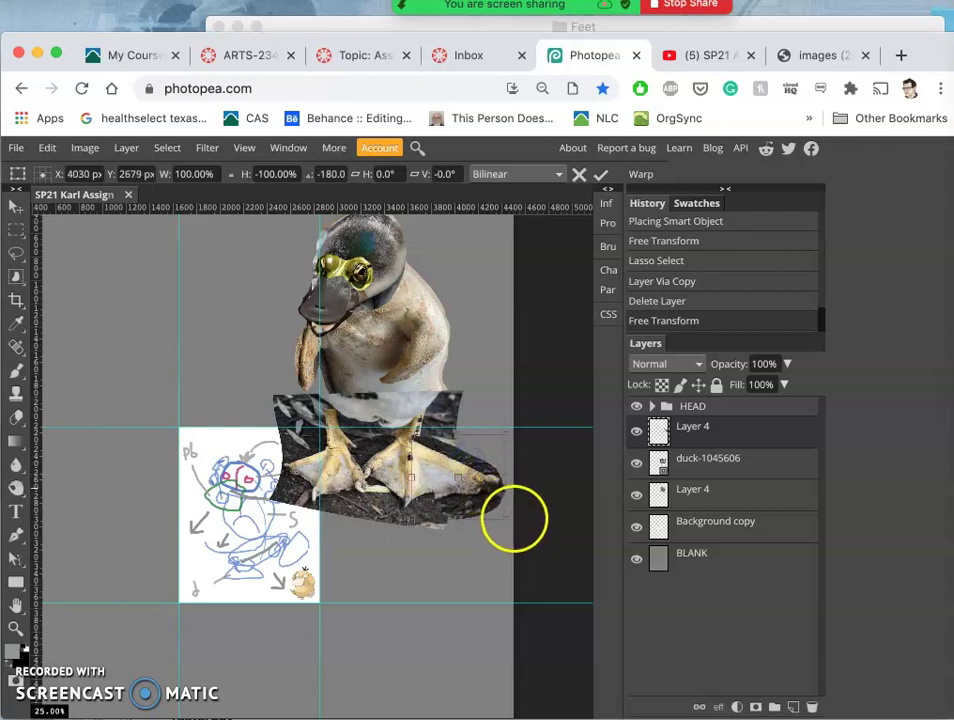
drag(503, 525, 500, 501)
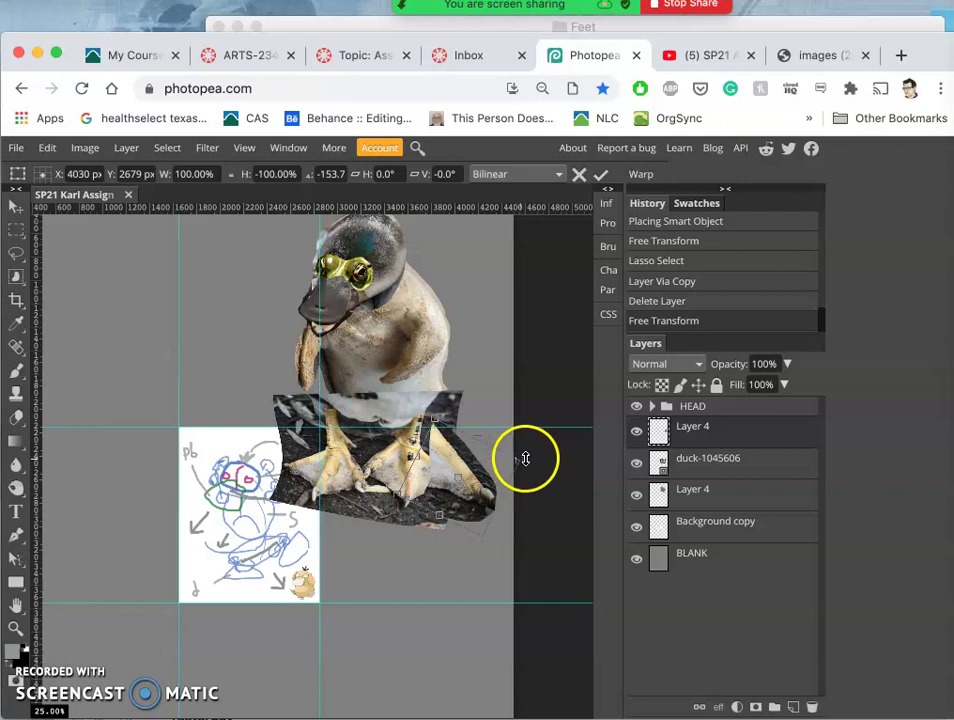
drag(519, 462, 473, 467)
key(super+equal)
key(super+equal)
key(super+equal)
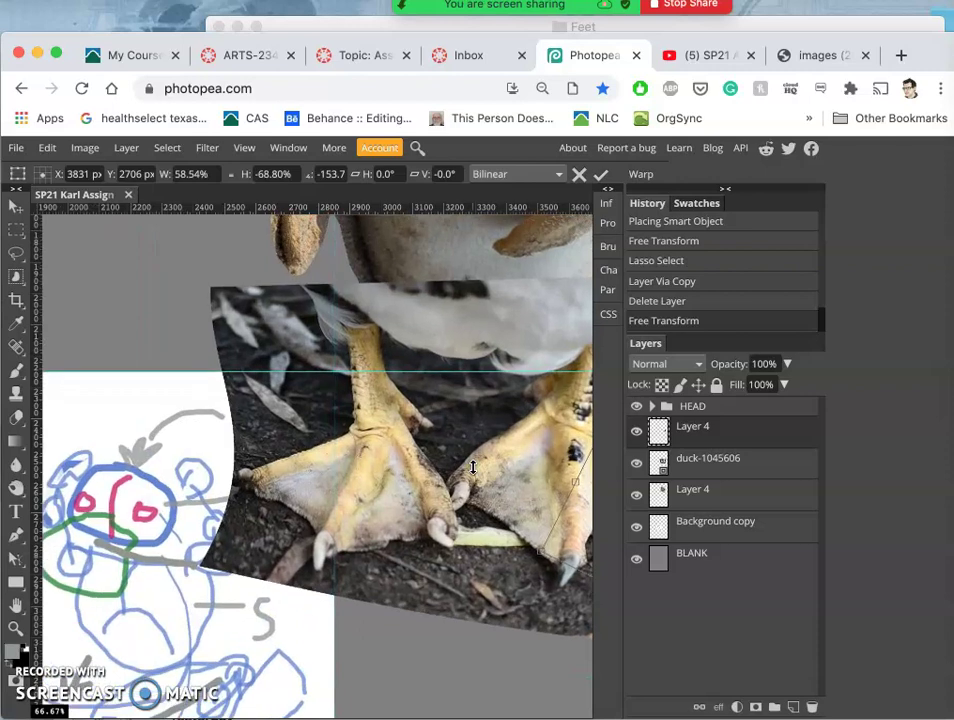
scroll(473, 467, right, 6)
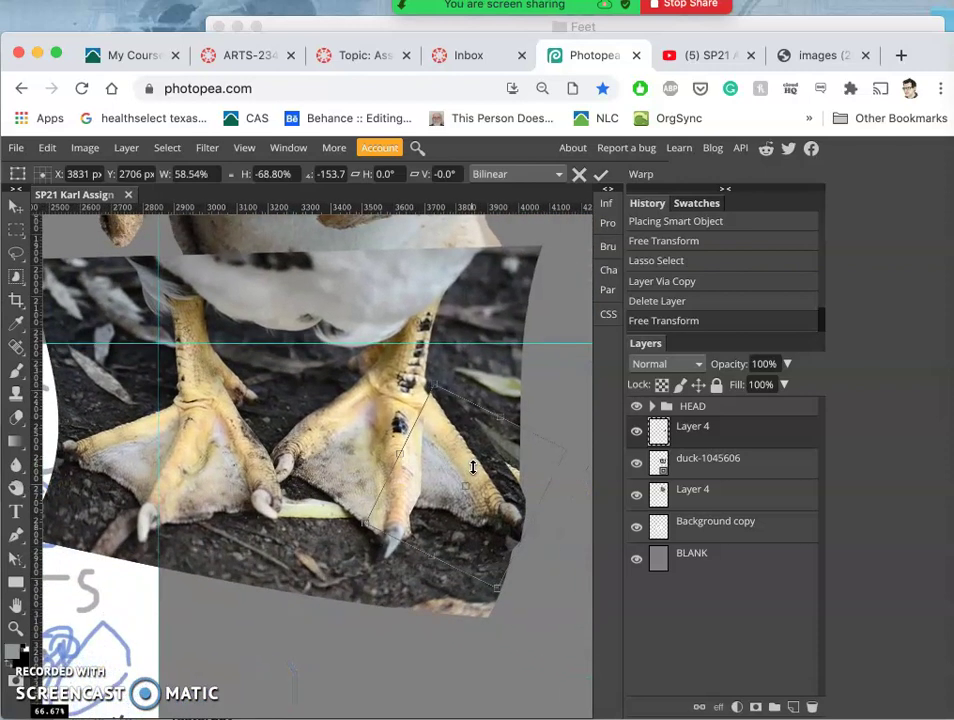
key(Return)
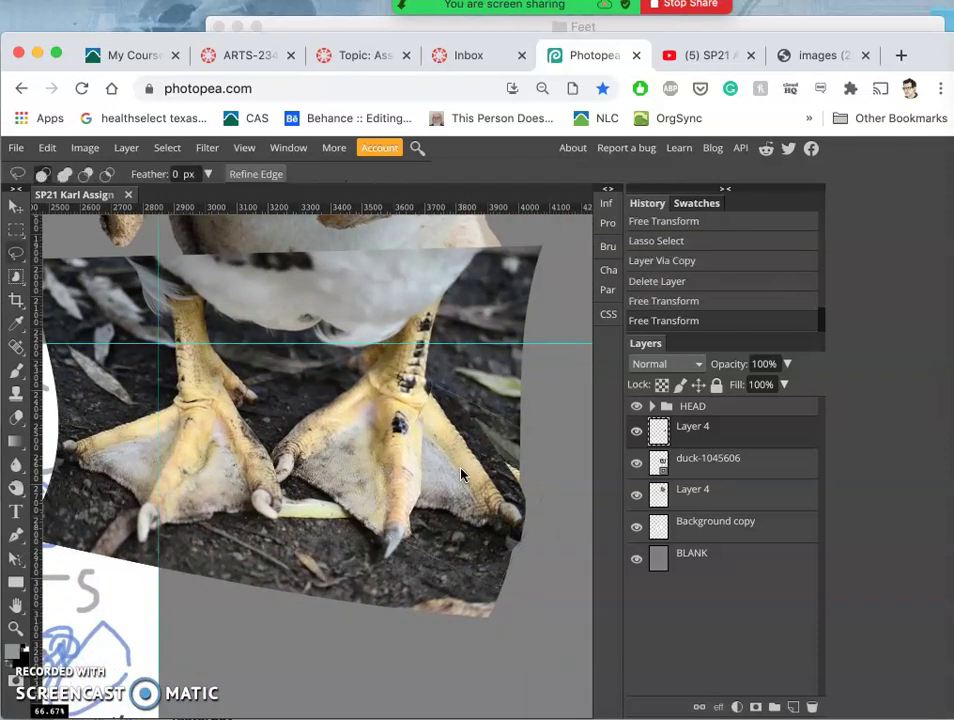
drag(463, 492, 473, 505)
key(ctrl+alt+t)
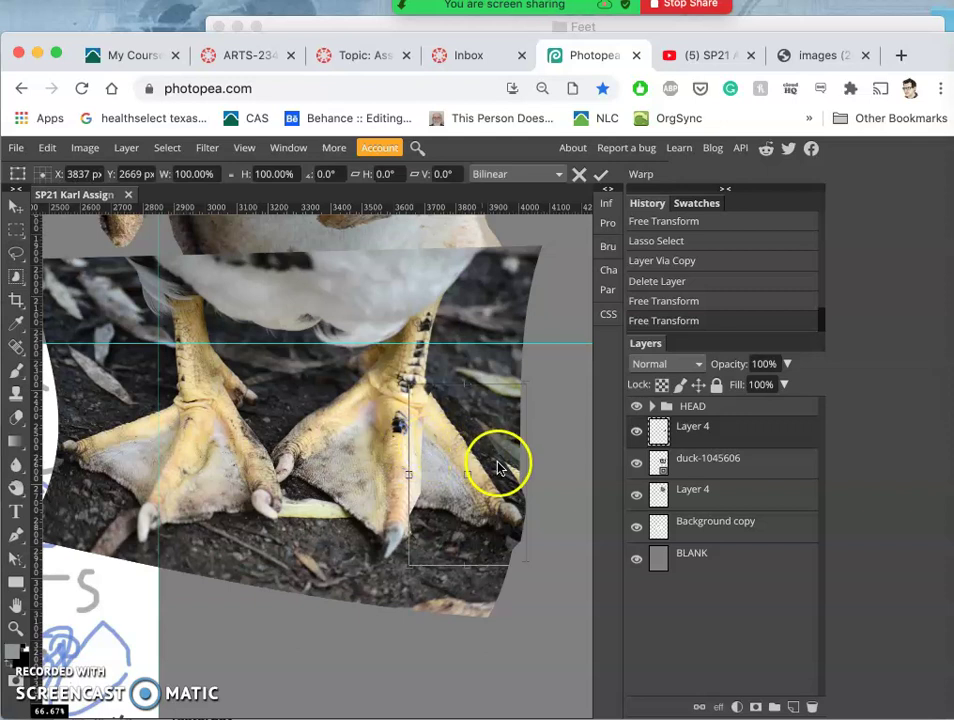
Warp the area beside the right foot, pulling its lower-right edge inward and left, and apply it.
right_click(499, 463)
click(529, 582)
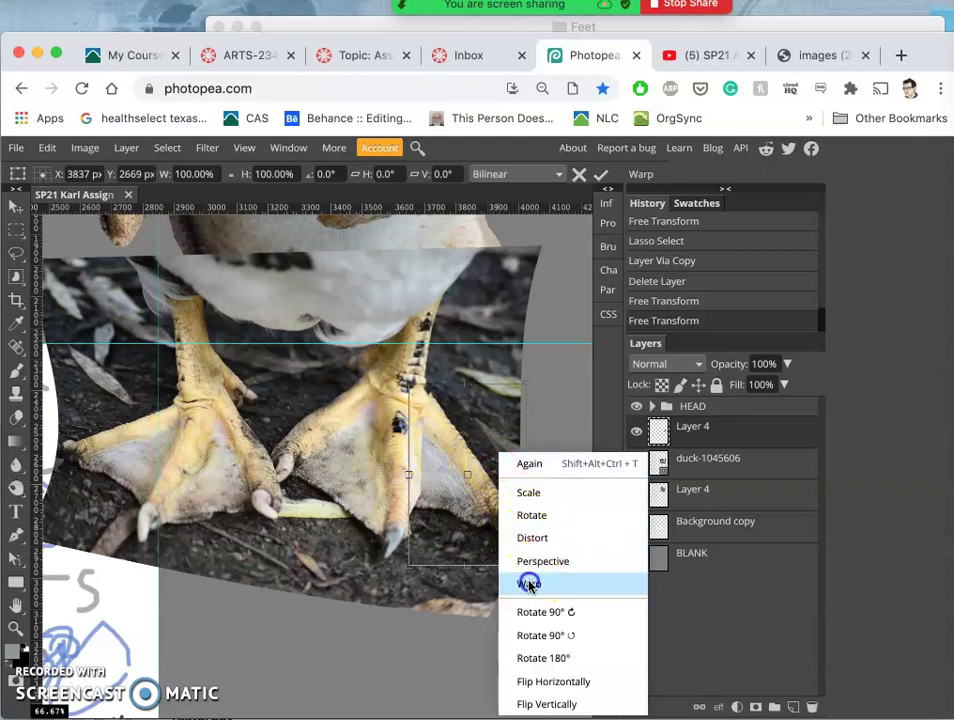
drag(524, 513, 511, 522)
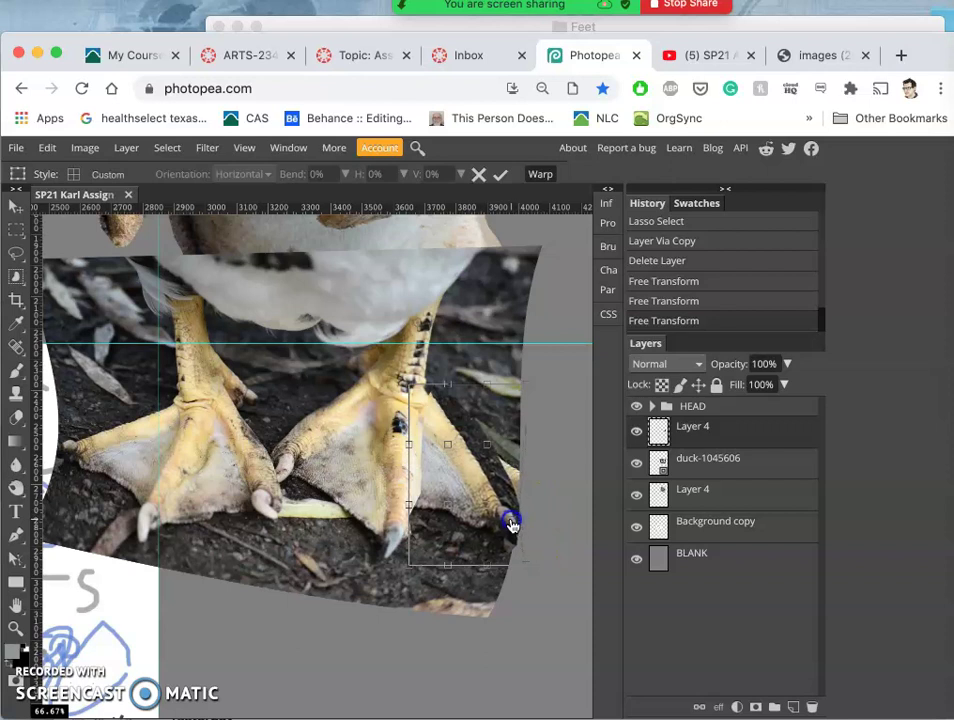
drag(518, 569, 503, 570)
drag(440, 521, 402, 546)
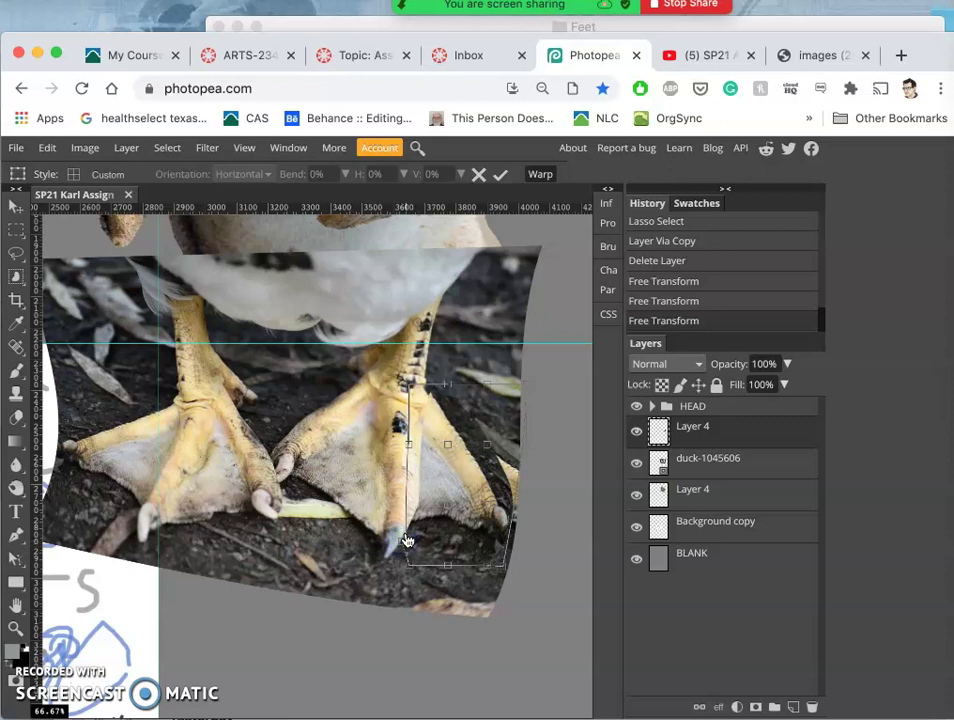
drag(472, 452, 485, 439)
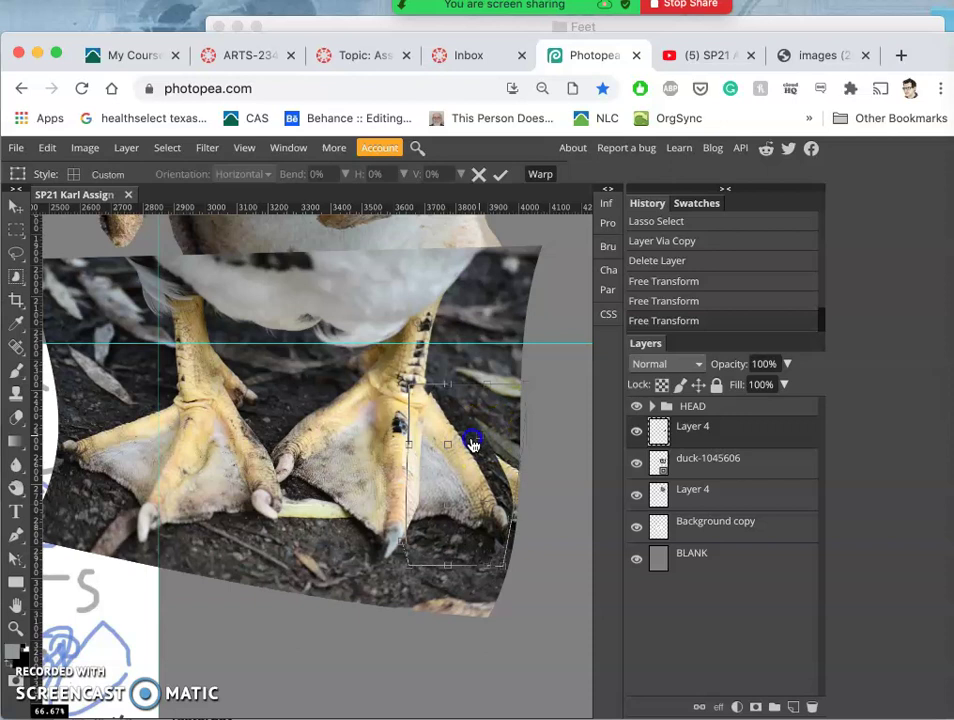
click(453, 390)
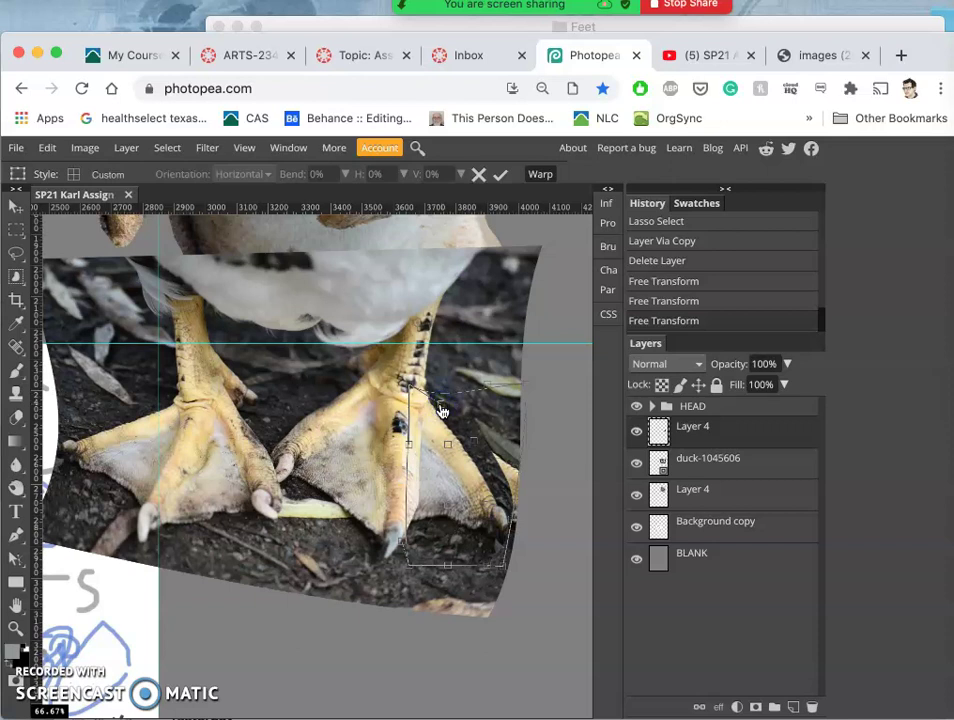
key(Return)
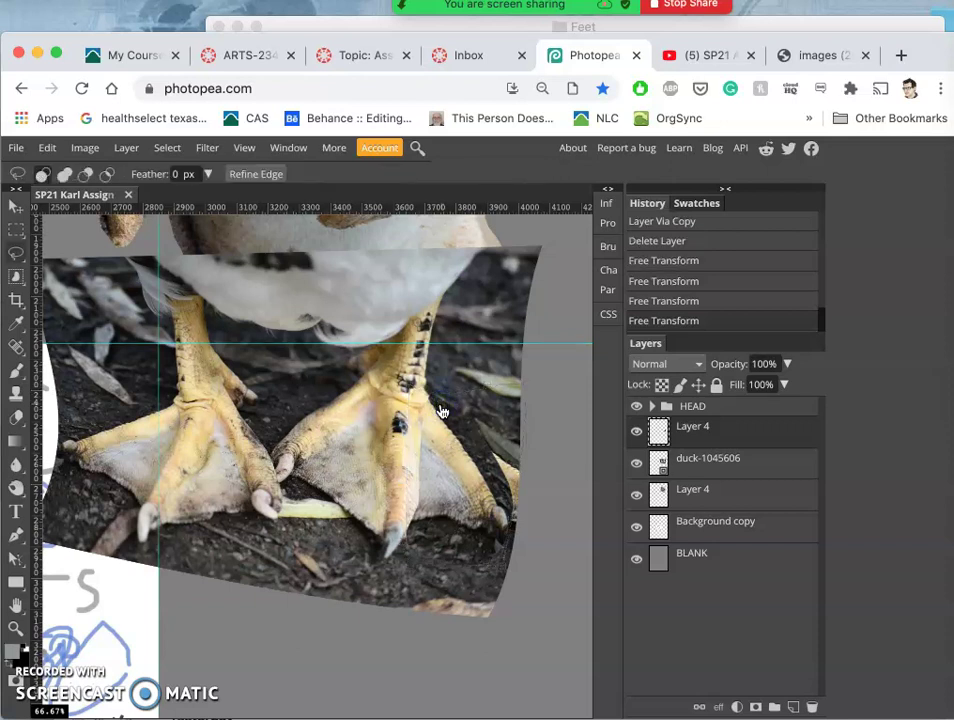
Erase the chunk covering the right foot's middle toe and its tip so the duck toe shows.
click(17, 415)
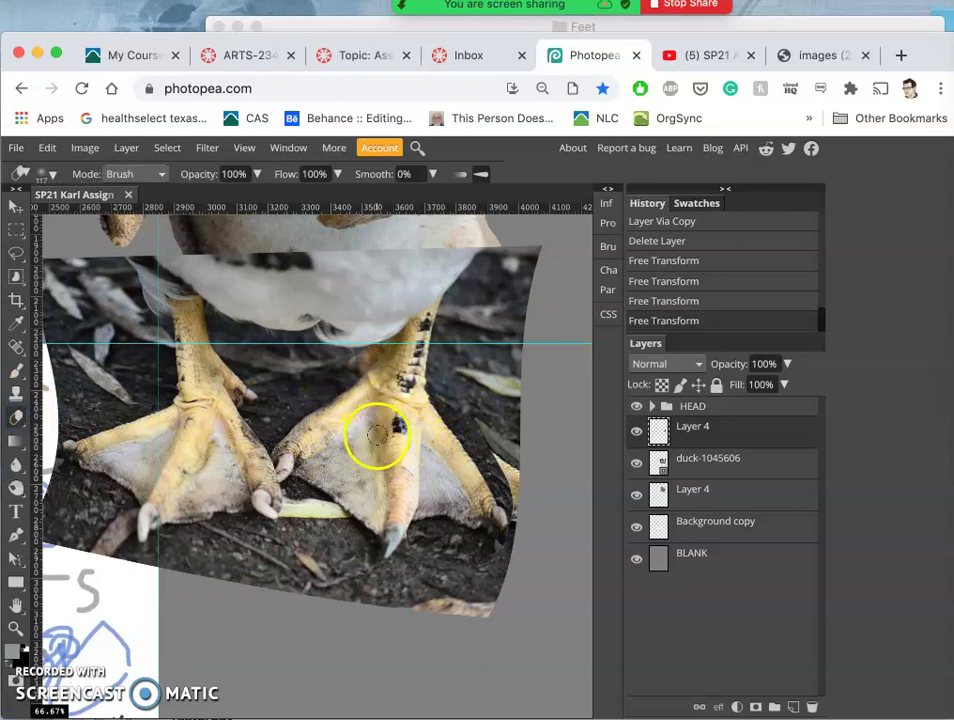
drag(379, 462, 402, 495)
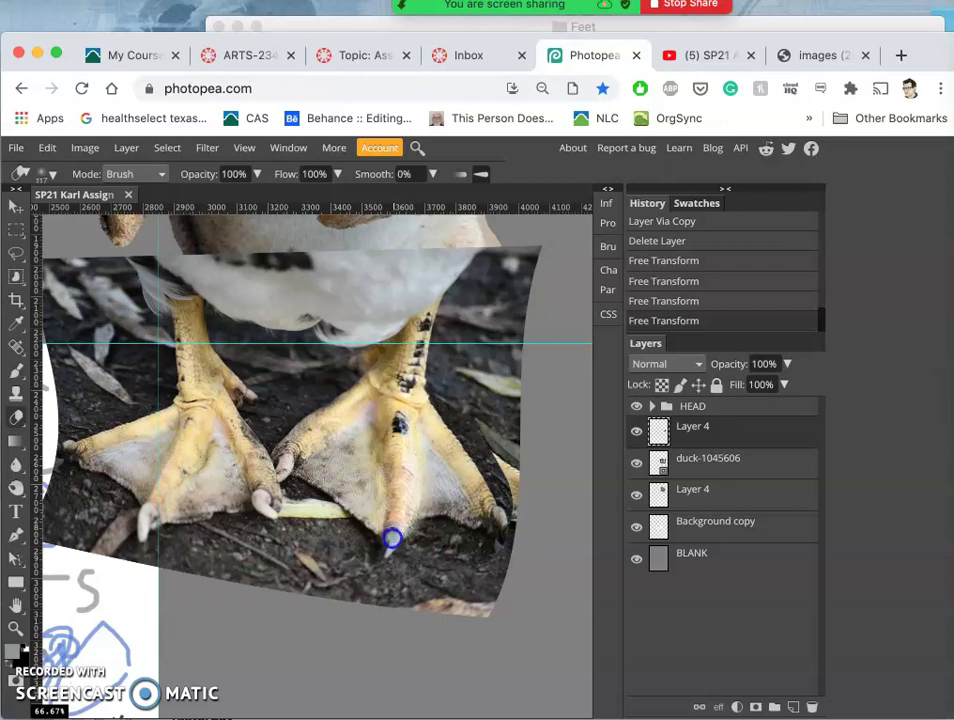
drag(392, 538, 393, 548)
key(ctrl+z)
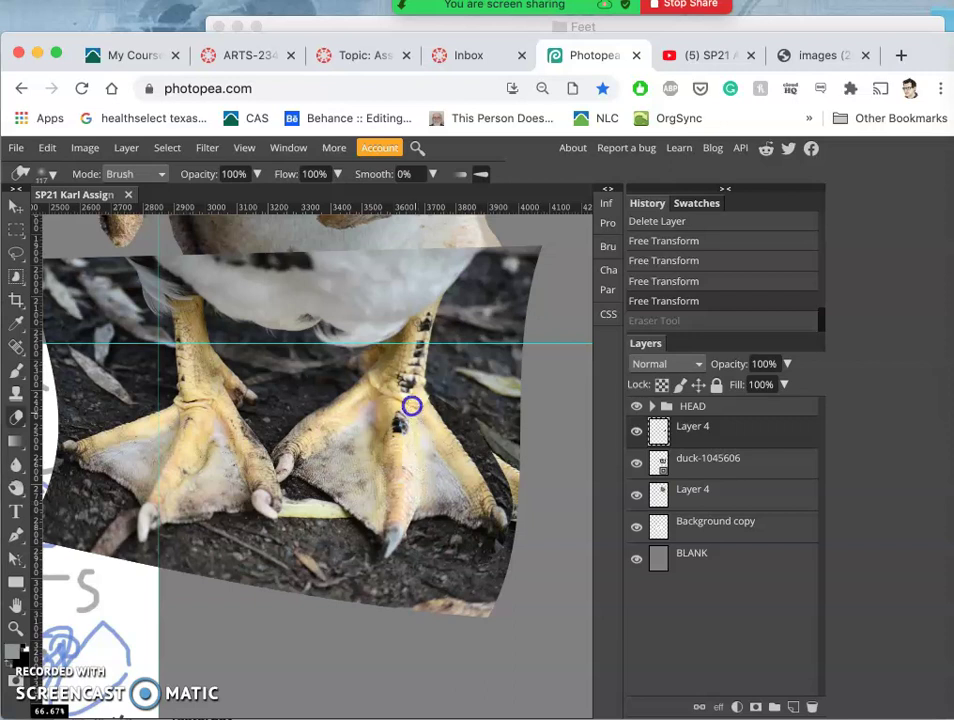
key(ctrl+shift+z)
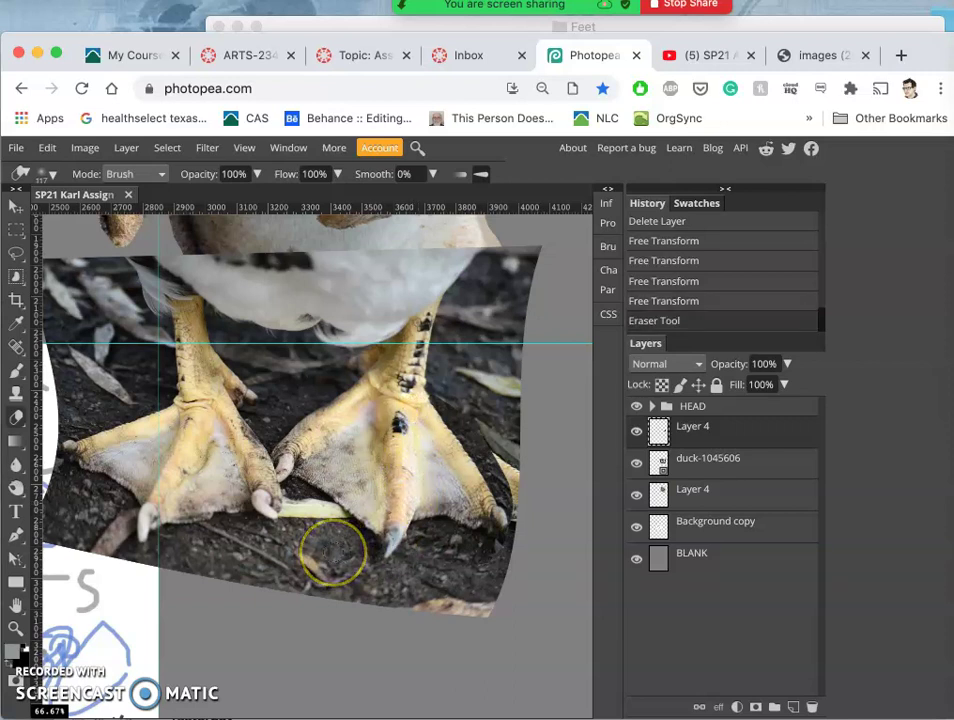
scroll(333, 553, left, 5)
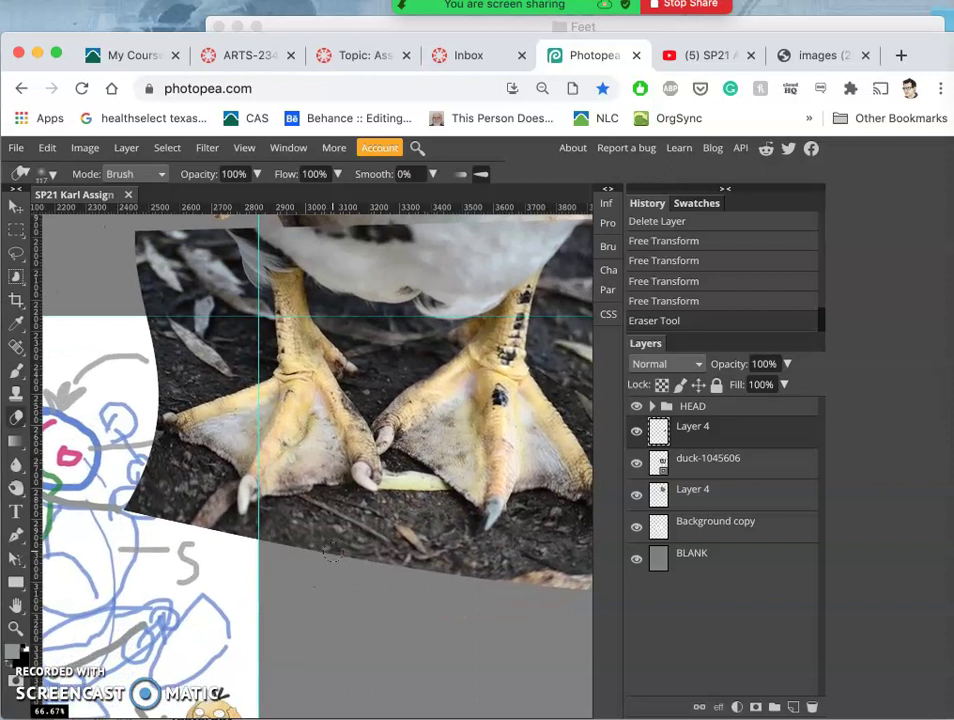
scroll(333, 553, right, 3)
scroll(333, 553, down, 1)
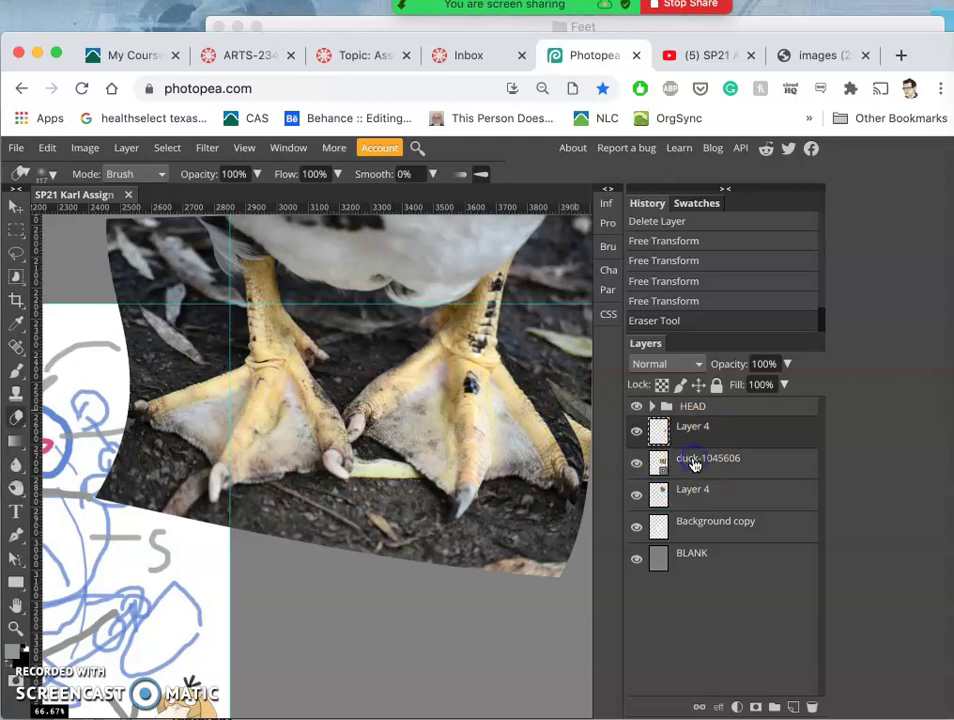
Merge the chunk into the duck-1045606 layer using Layer > Merge Layers.
click(692, 468)
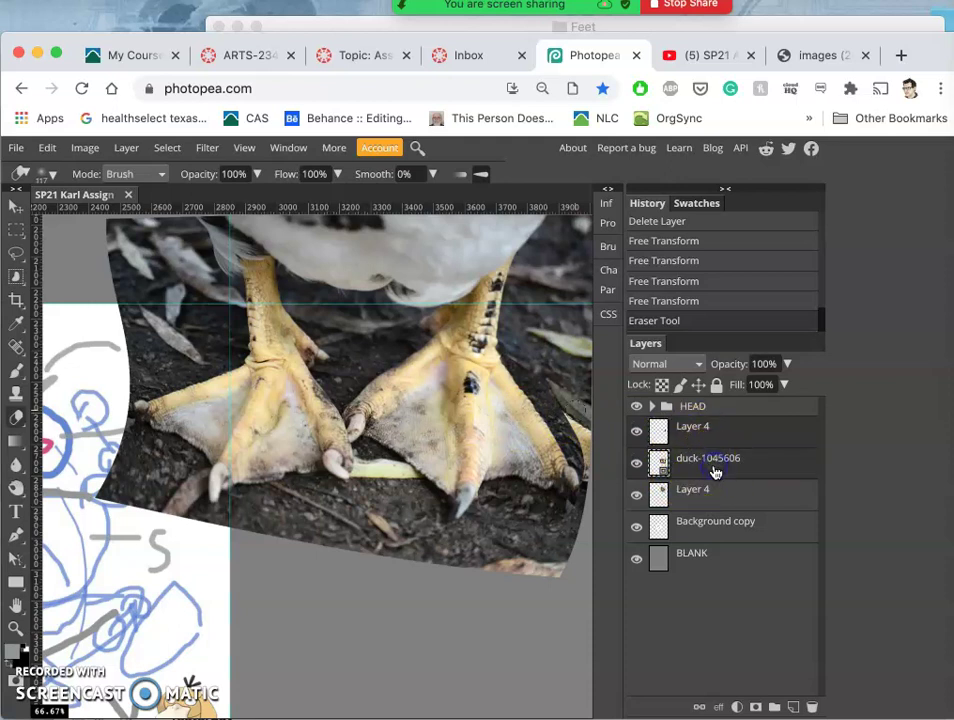
click(126, 148)
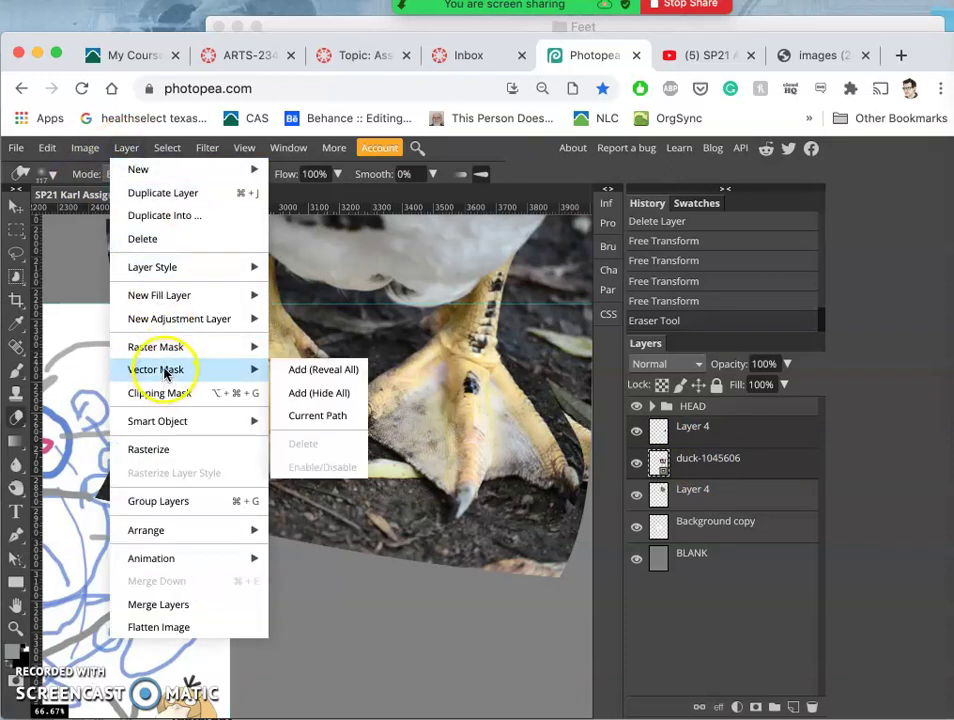
click(158, 605)
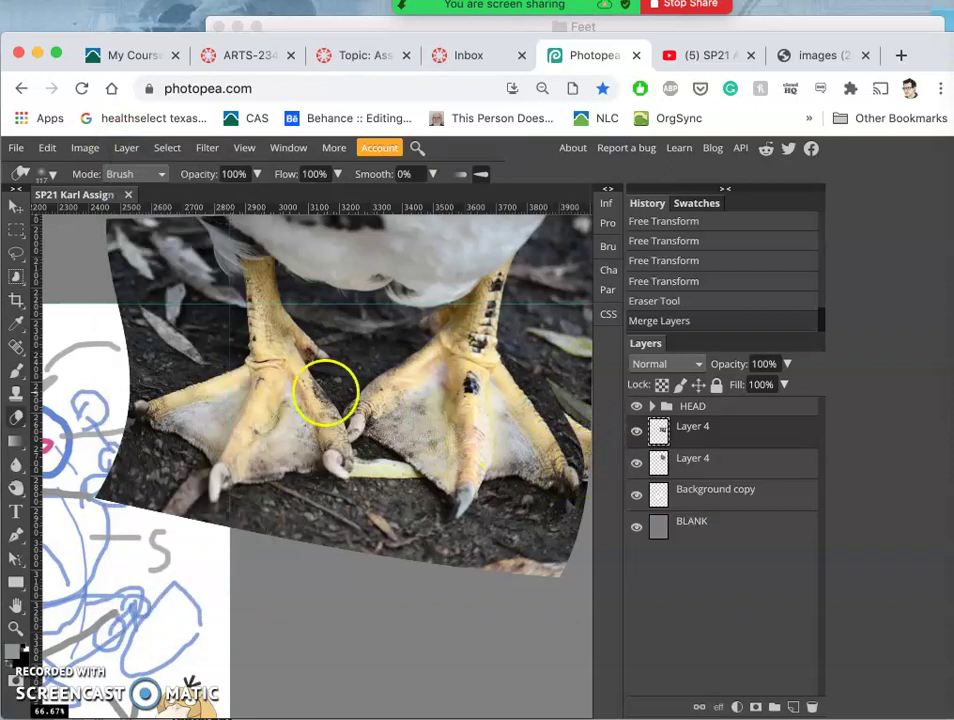
click(15, 258)
scroll(175, 261, down, 3)
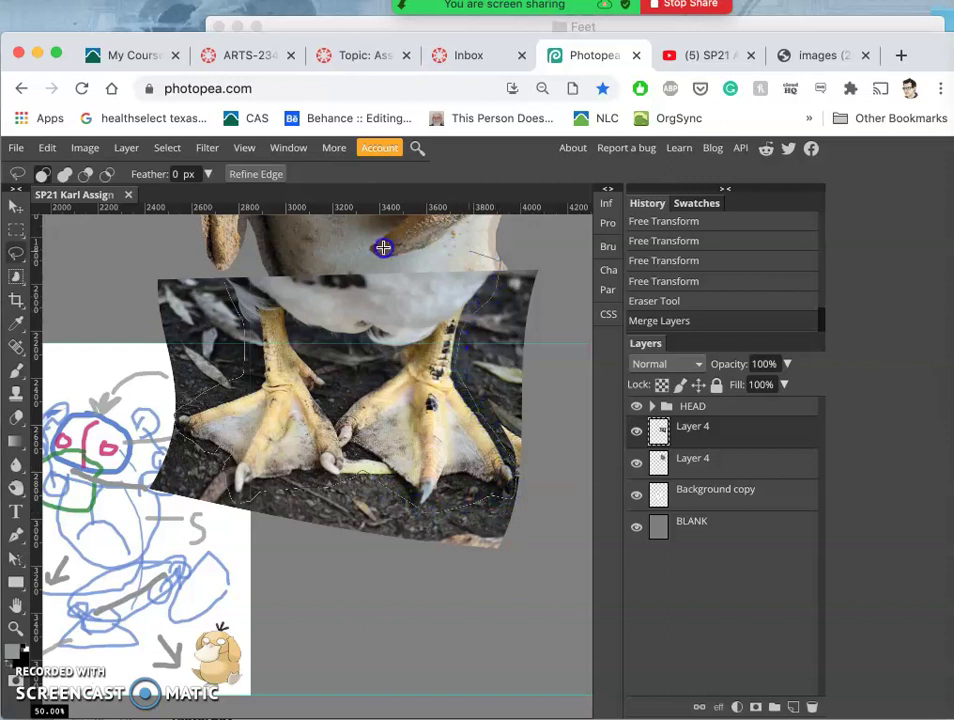
Make a first lasso copy of the feet, then undo both the layer deletion and the copy.
drag(227, 272, 227, 272)
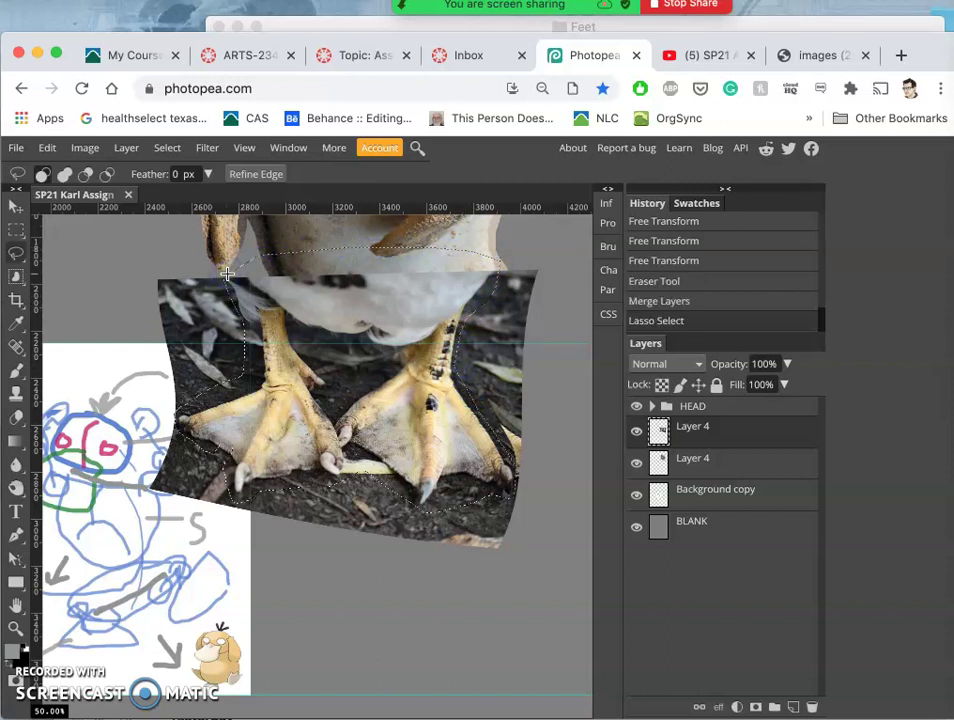
key(ctrl+j)
click(752, 458)
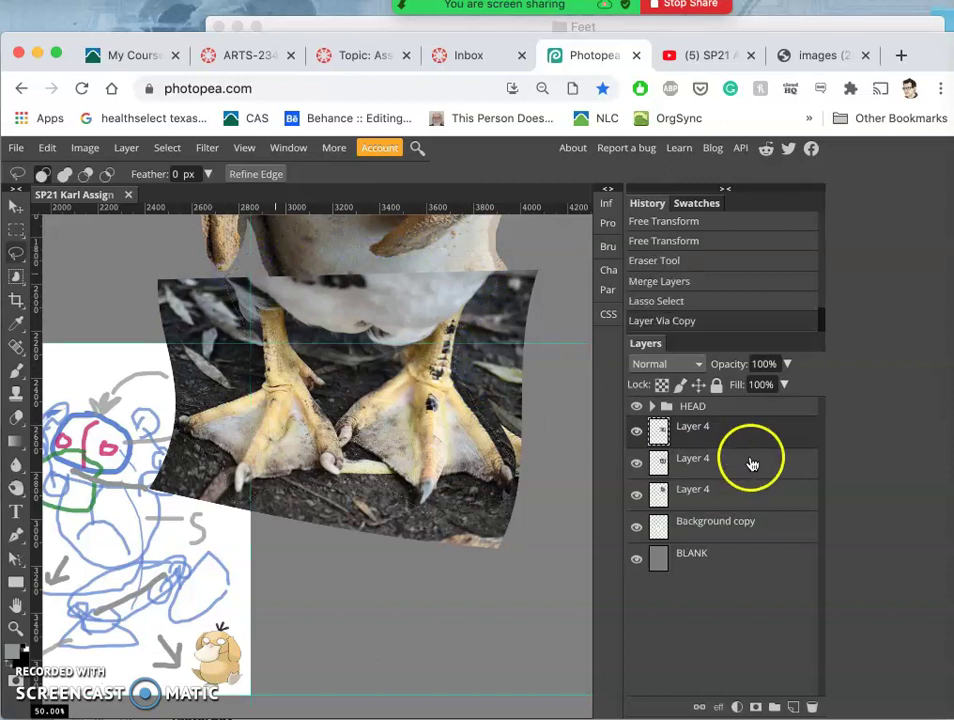
key(Delete)
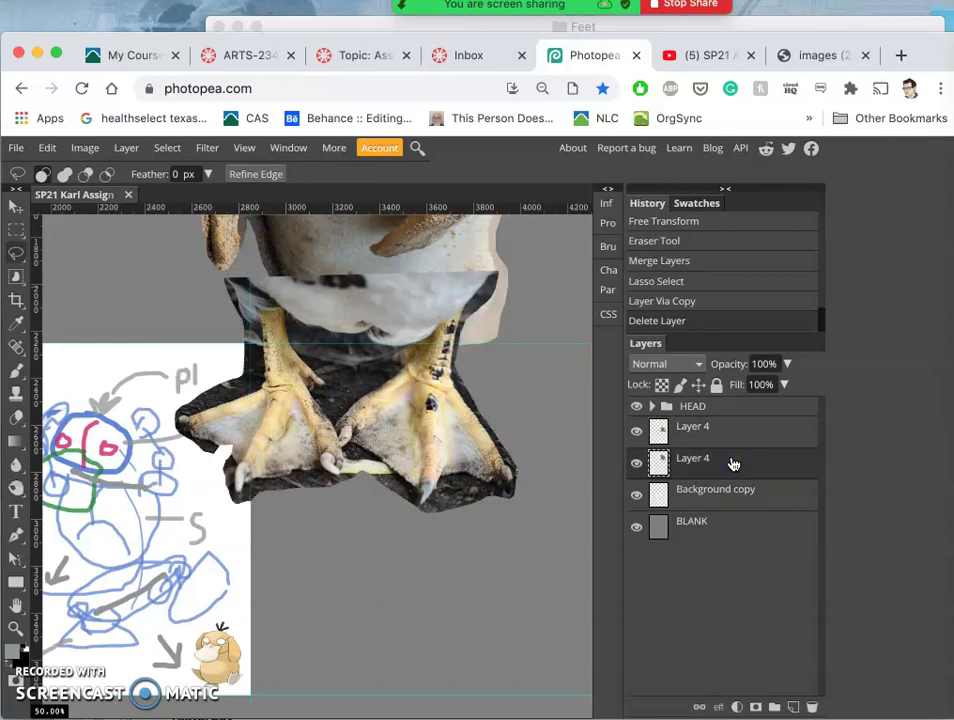
key(ctrl+z)
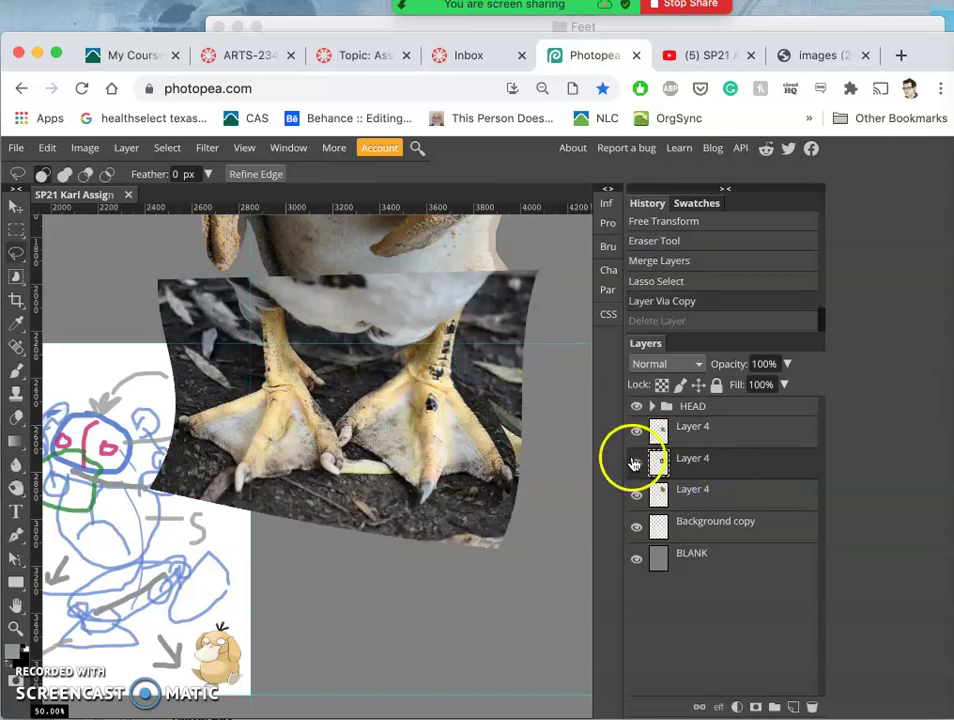
click(684, 428)
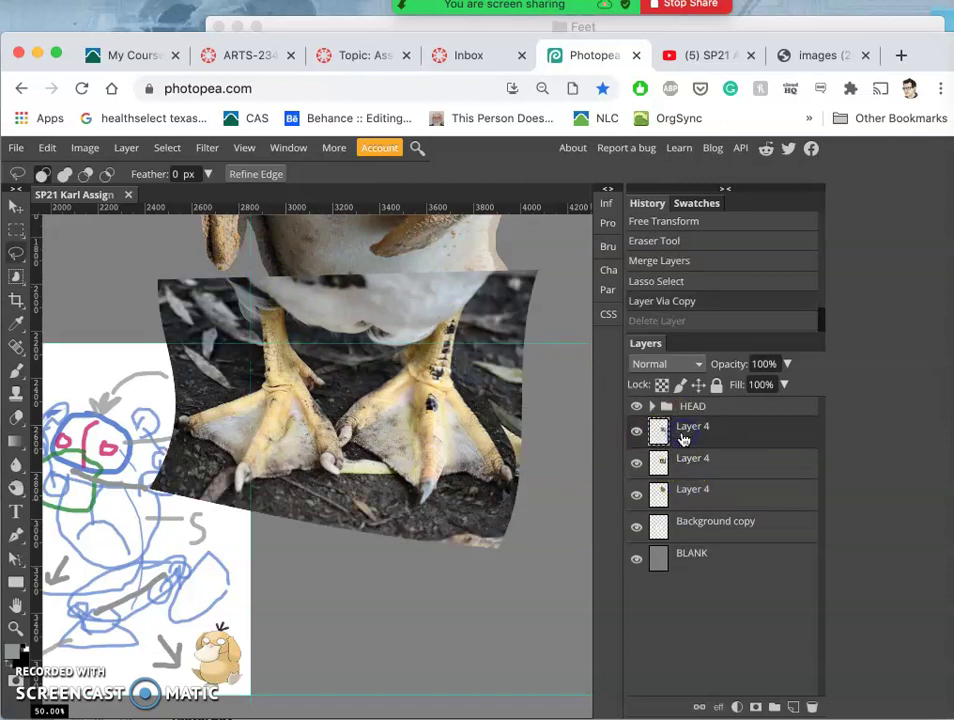
key(ctrl+z)
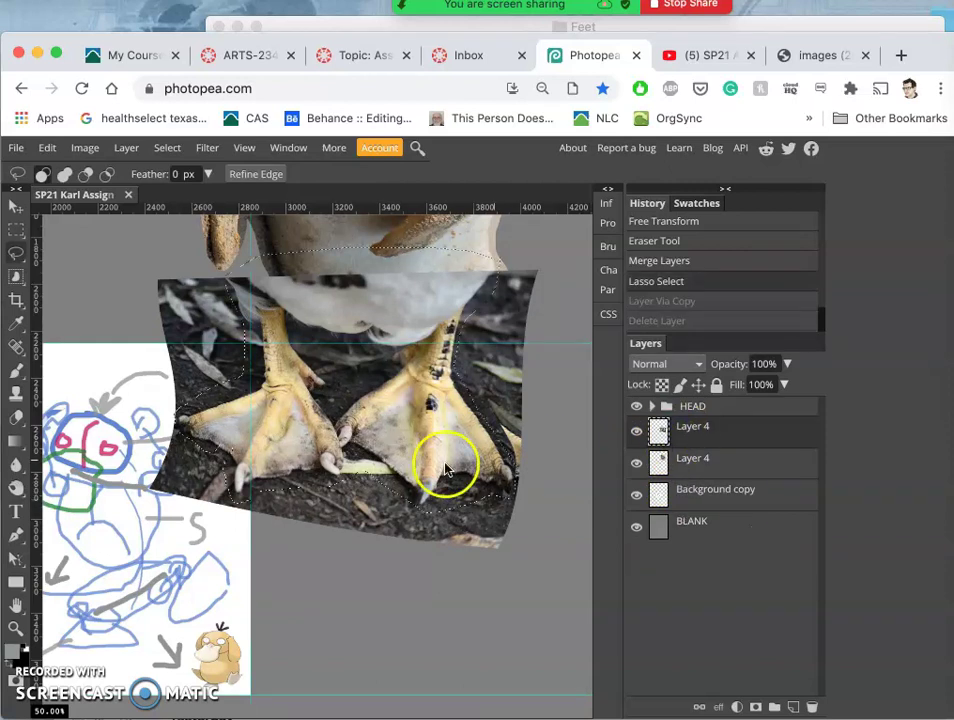
Re-lasso the feet onto their own layer, delete the original, and stack it below the body layer.
click(17, 252)
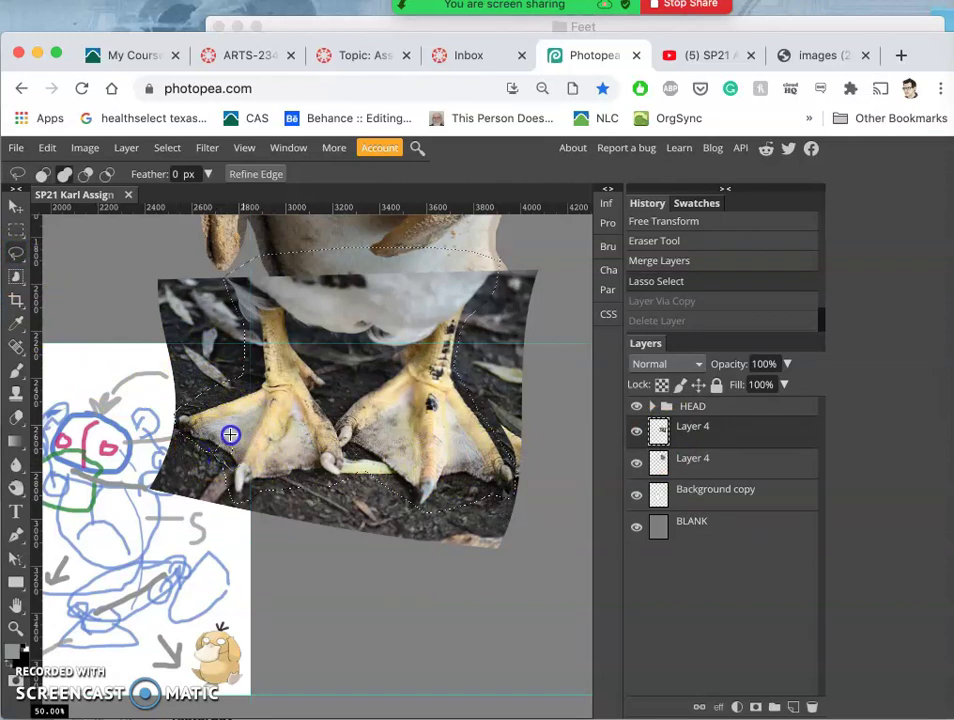
mouse_move(214, 470)
mouse_down()
mouse_move(351, 452)
mouse_move(490, 460)
mouse_move(524, 473)
mouse_up()
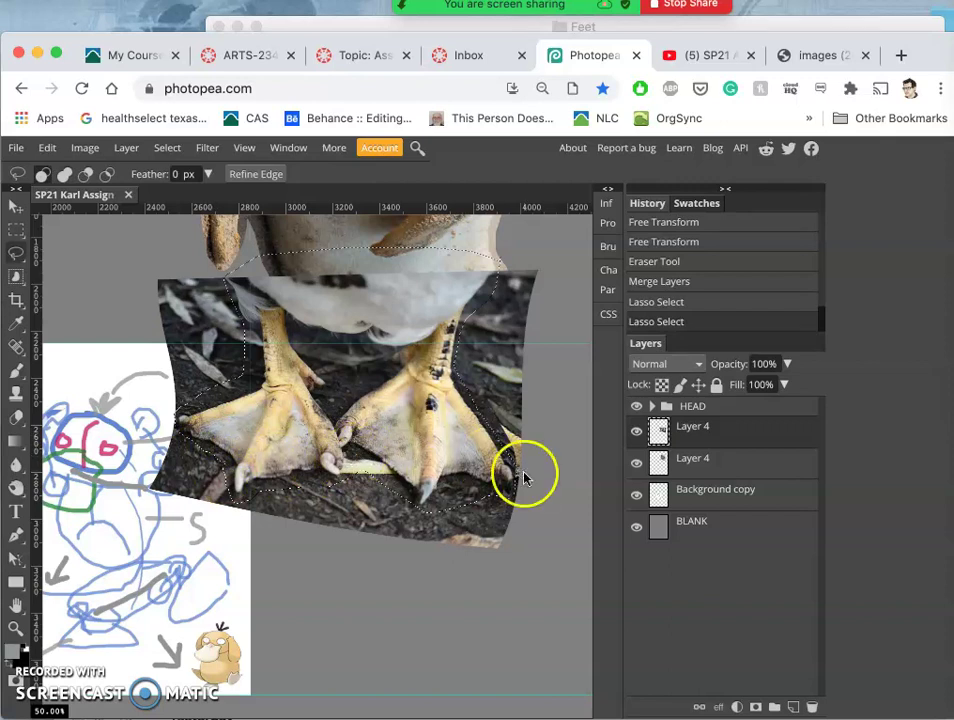
key(ctrl+j)
click(762, 459)
key(Delete)
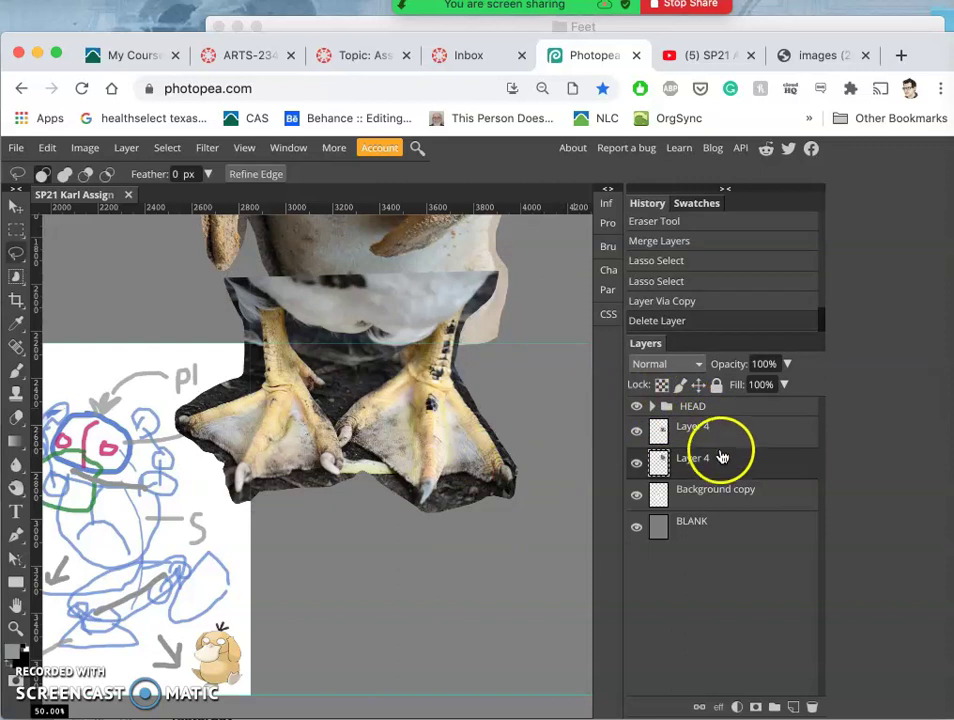
click(719, 470)
click(694, 430)
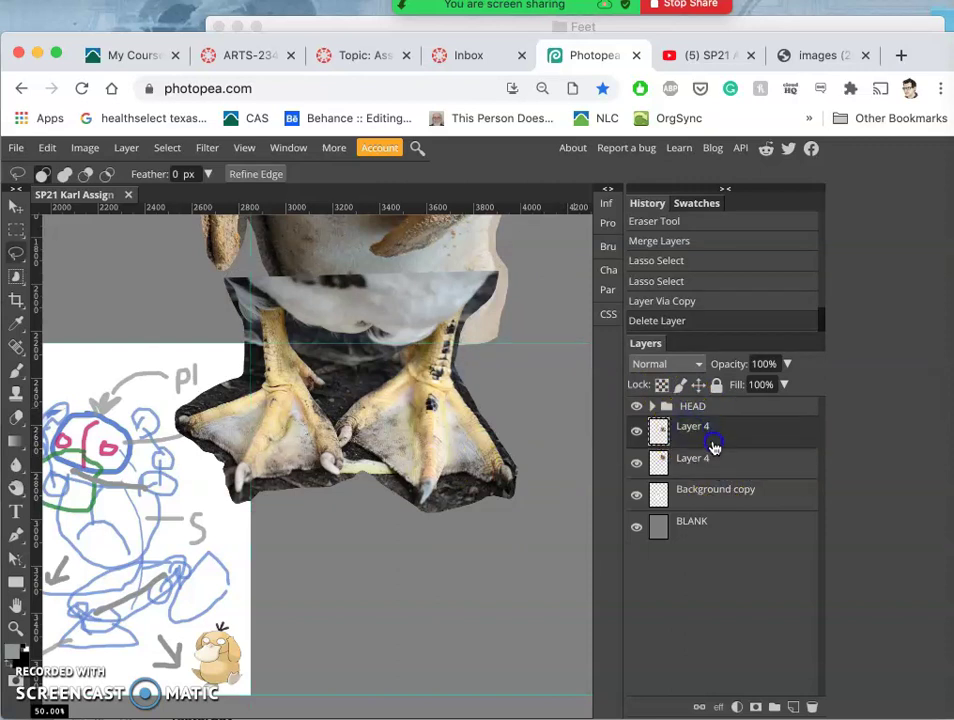
drag(714, 447, 709, 476)
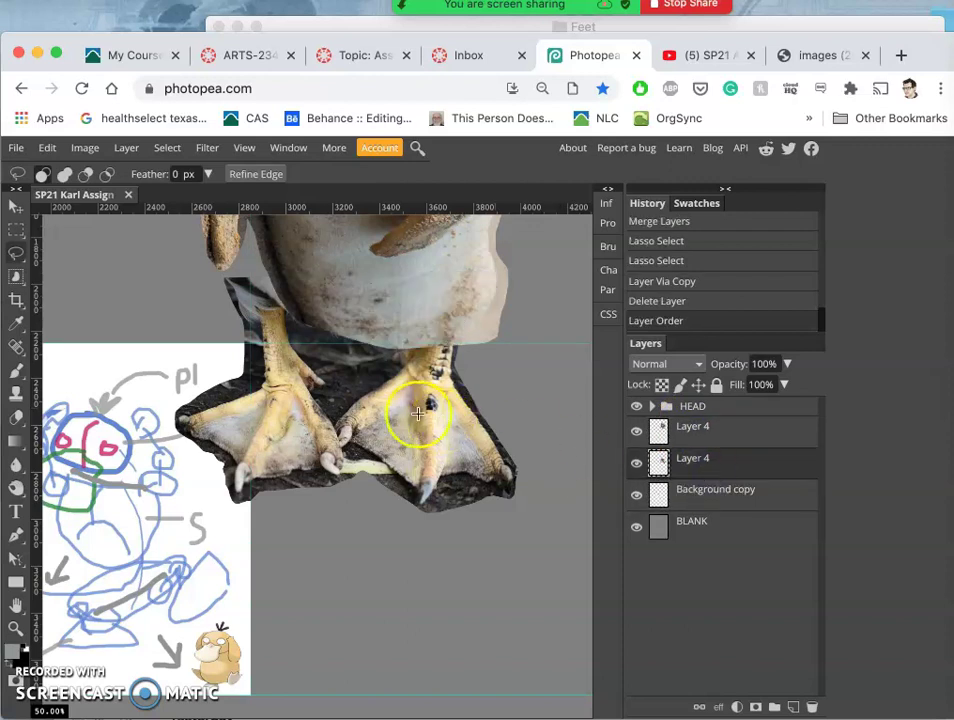
Move the cut-out feet layer down and to the right beneath the body.
click(15, 206)
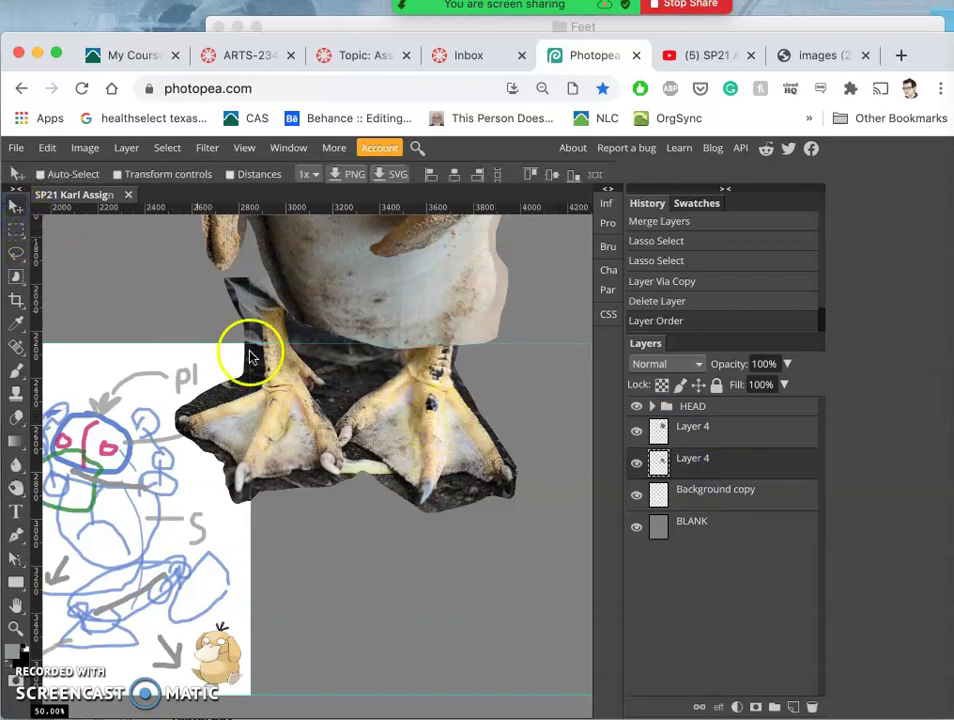
scroll(252, 358, down, 5)
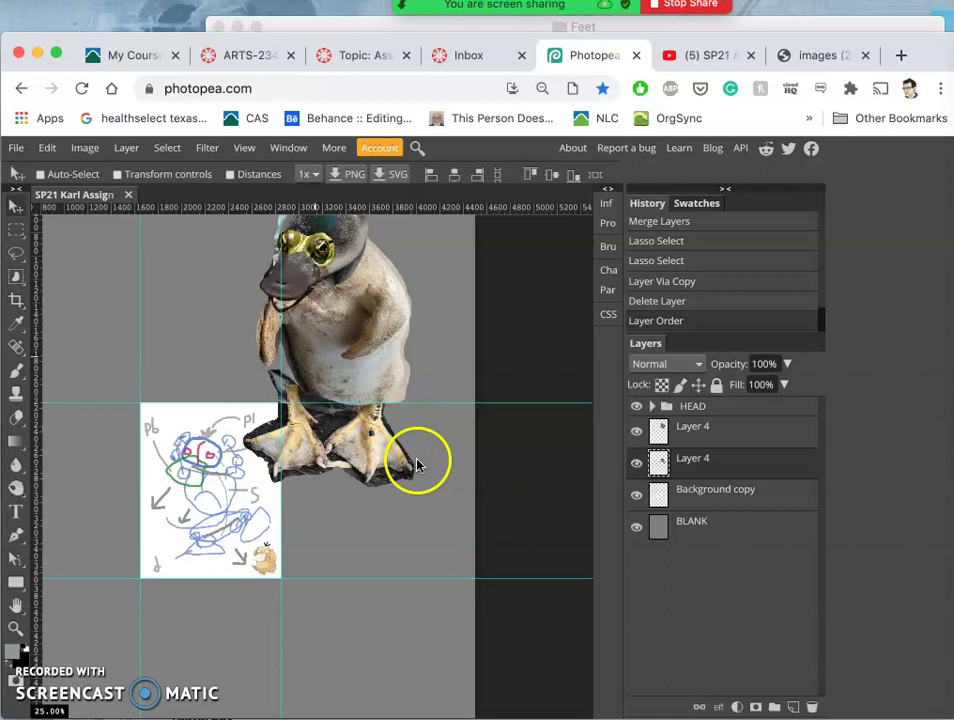
drag(390, 454, 417, 479)
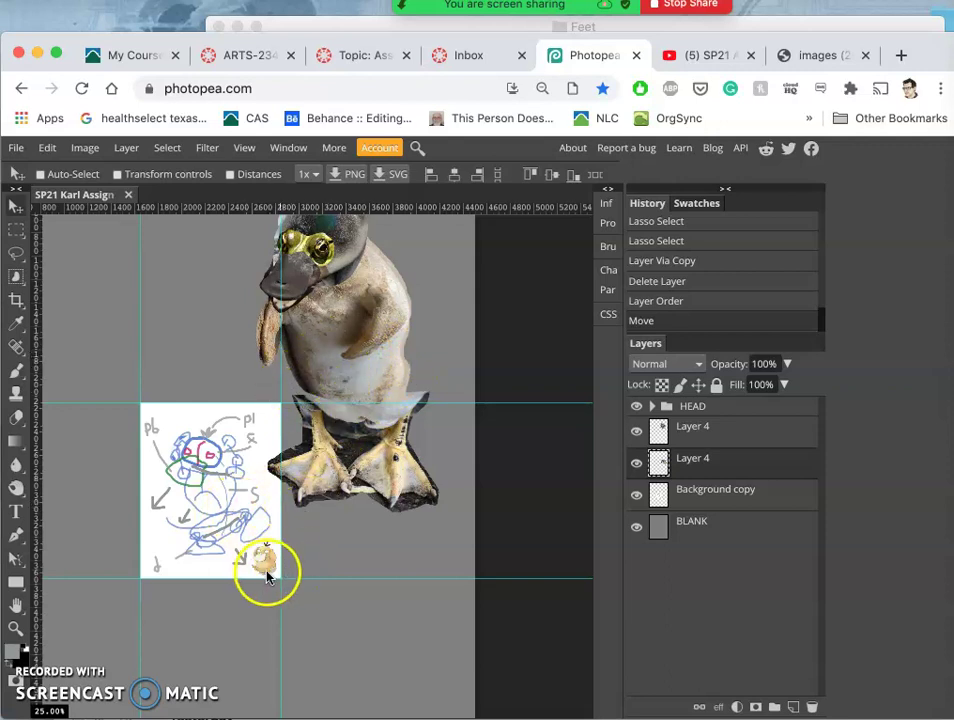
Open the body folder in Finder, preview robbe-1879719.jpg, and drag it into the composite.
click(680, 28)
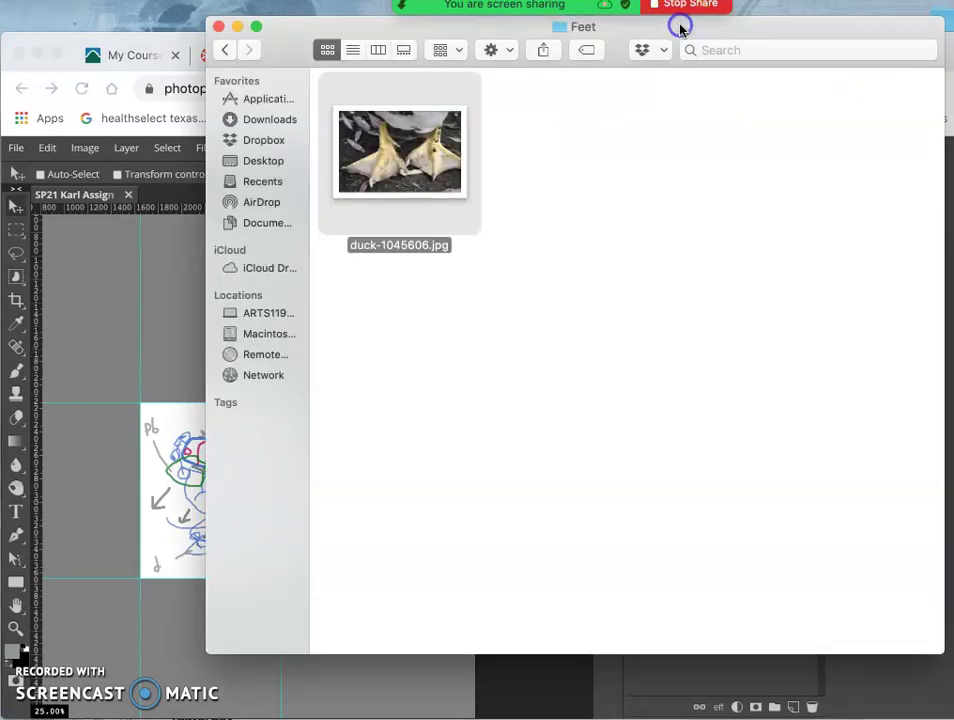
click(226, 55)
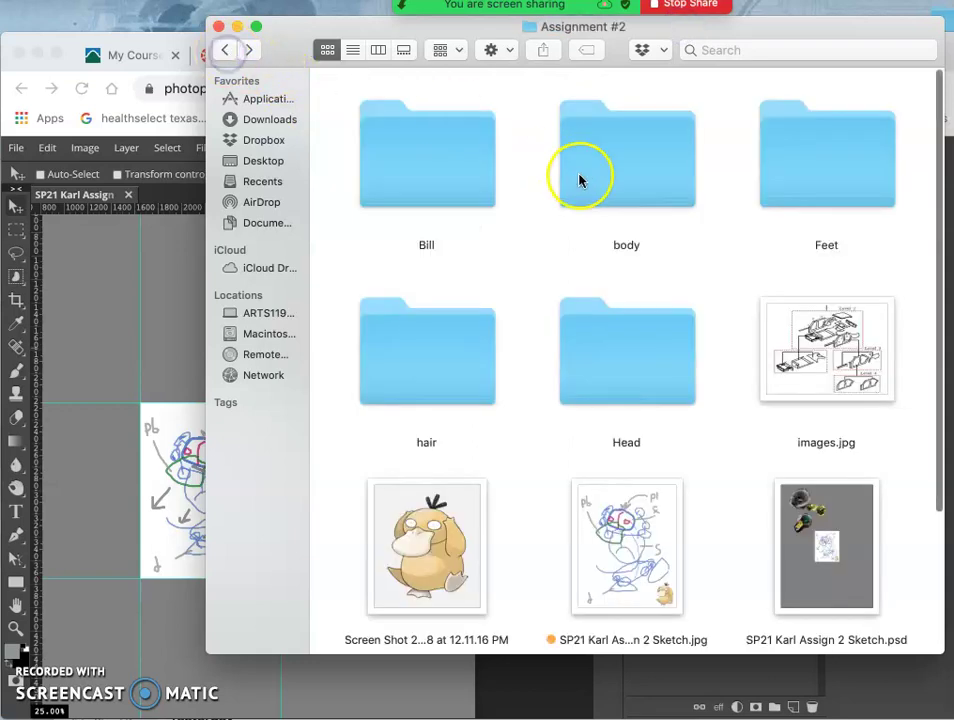
double_click(605, 178)
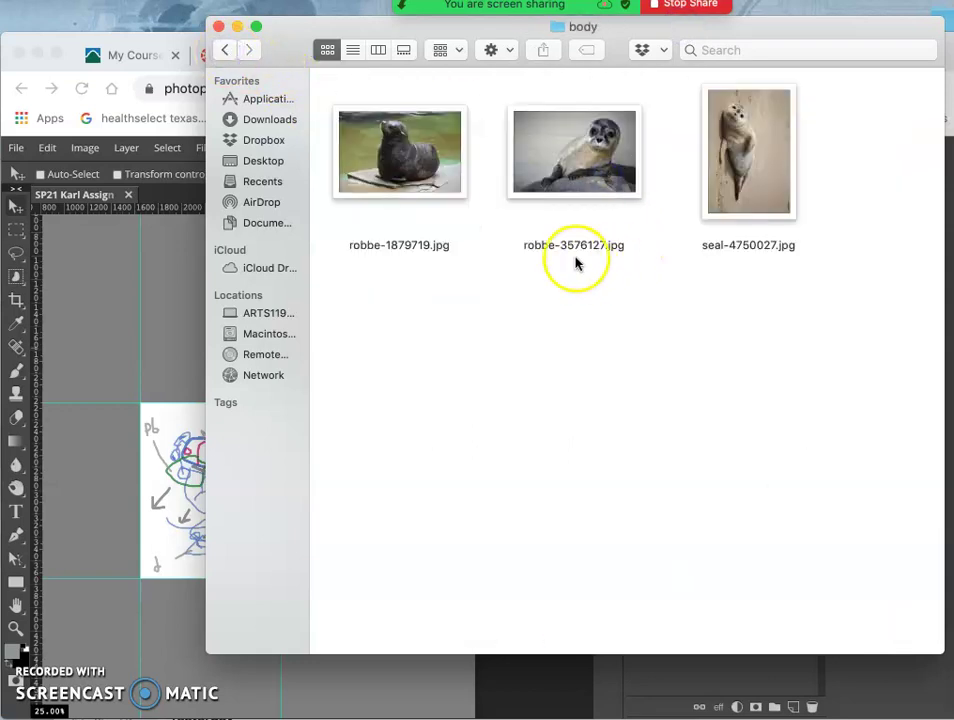
click(404, 170)
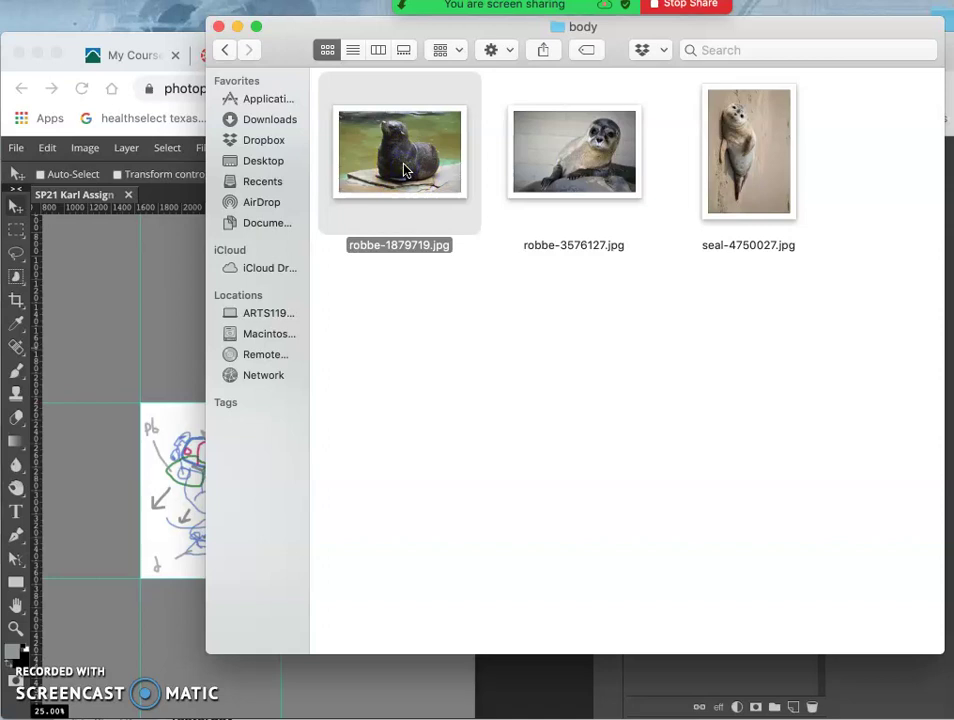
double_click(404, 170)
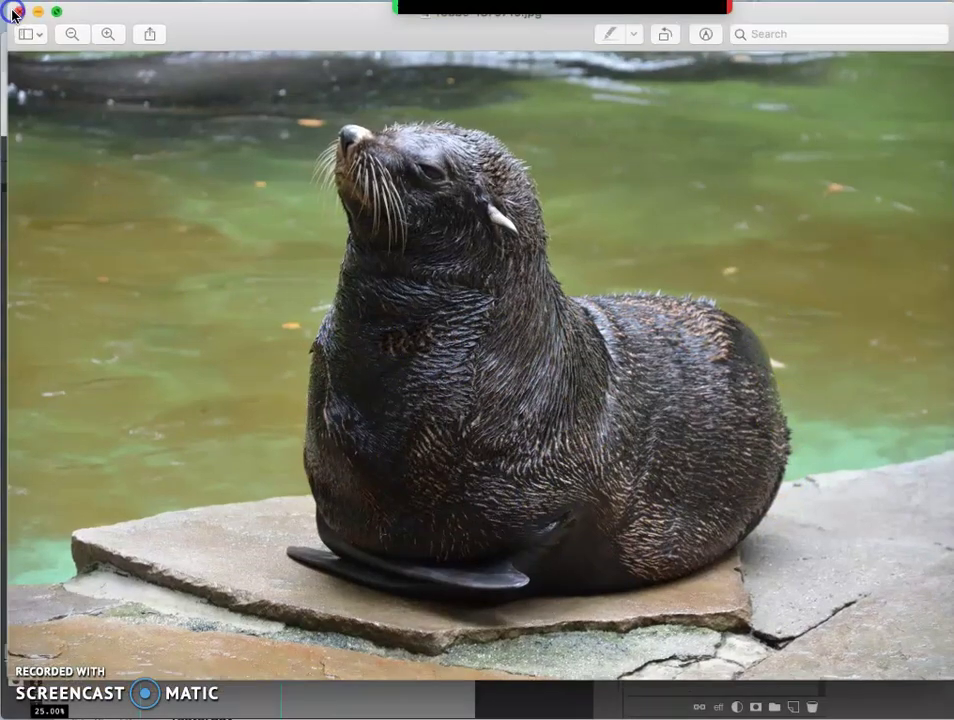
click(12, 8)
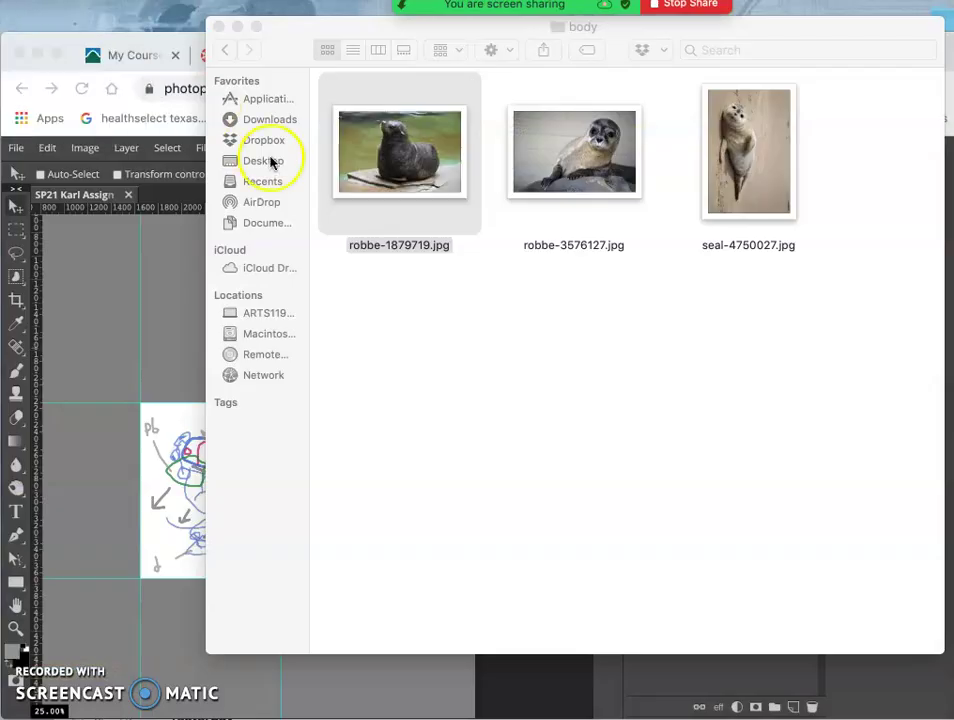
drag(415, 181, 178, 383)
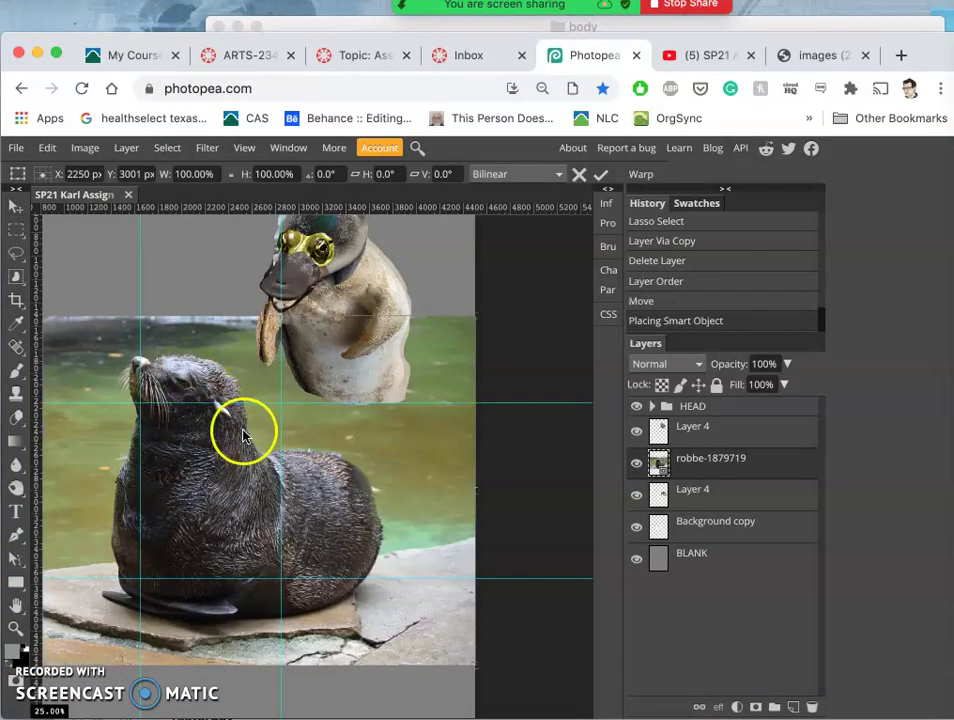
Commit the placed seal photo and lasso around the seal's belly and hips.
click(16, 253)
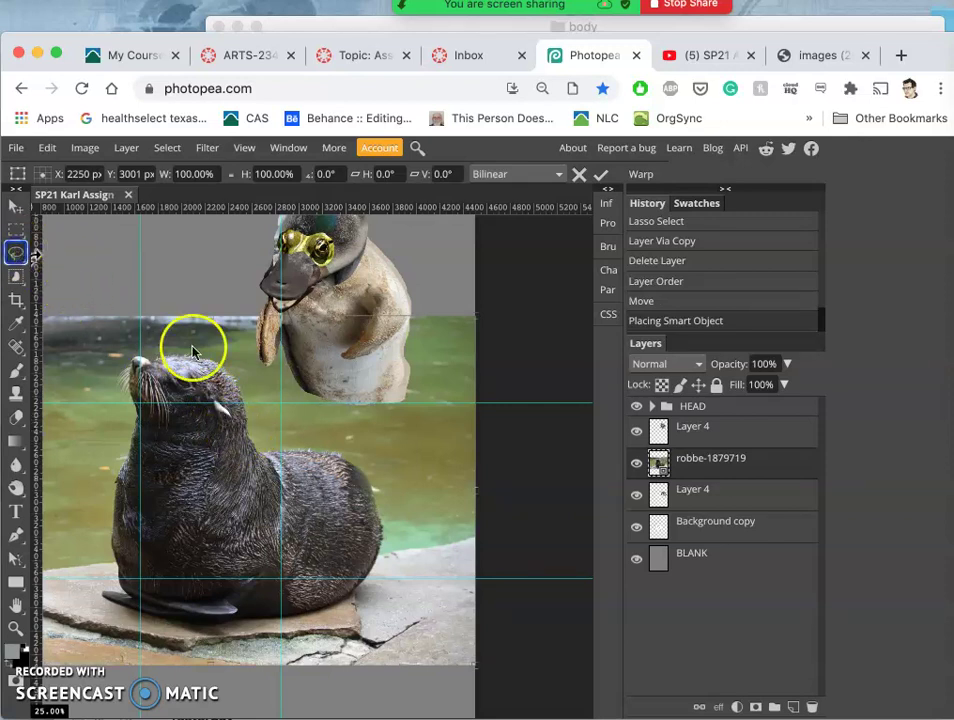
click(286, 441)
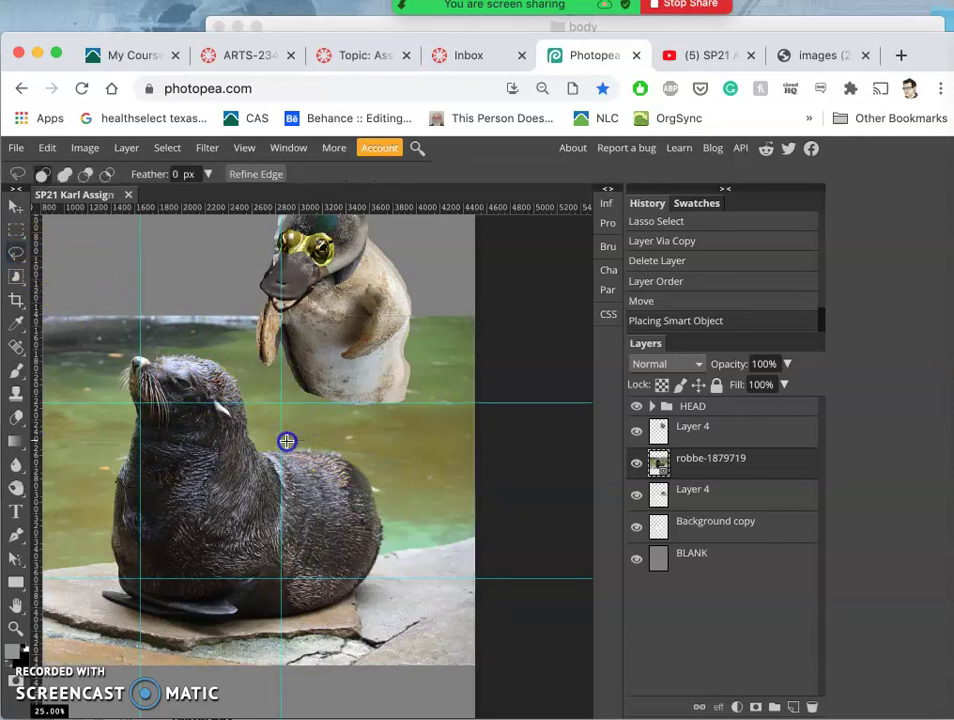
click(301, 441)
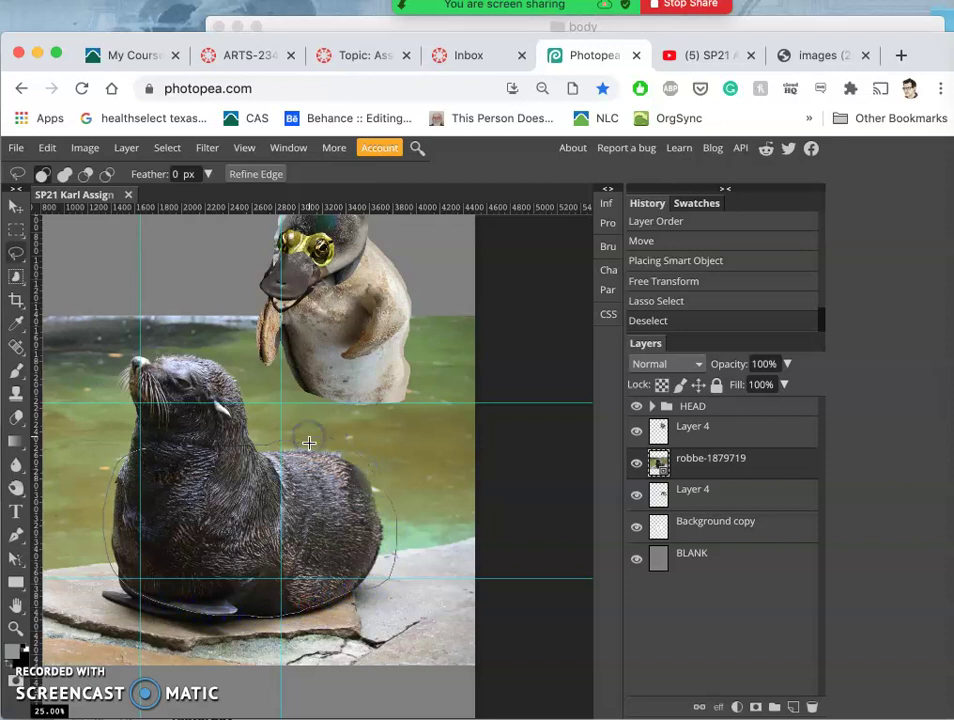
drag(309, 442, 400, 502)
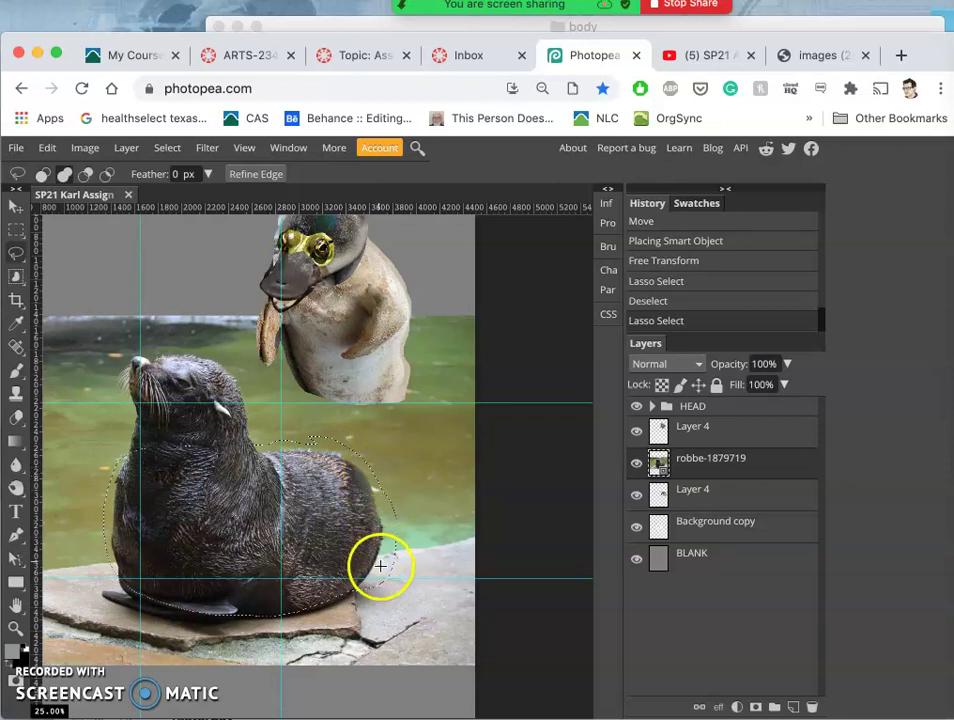
drag(380, 566, 372, 583)
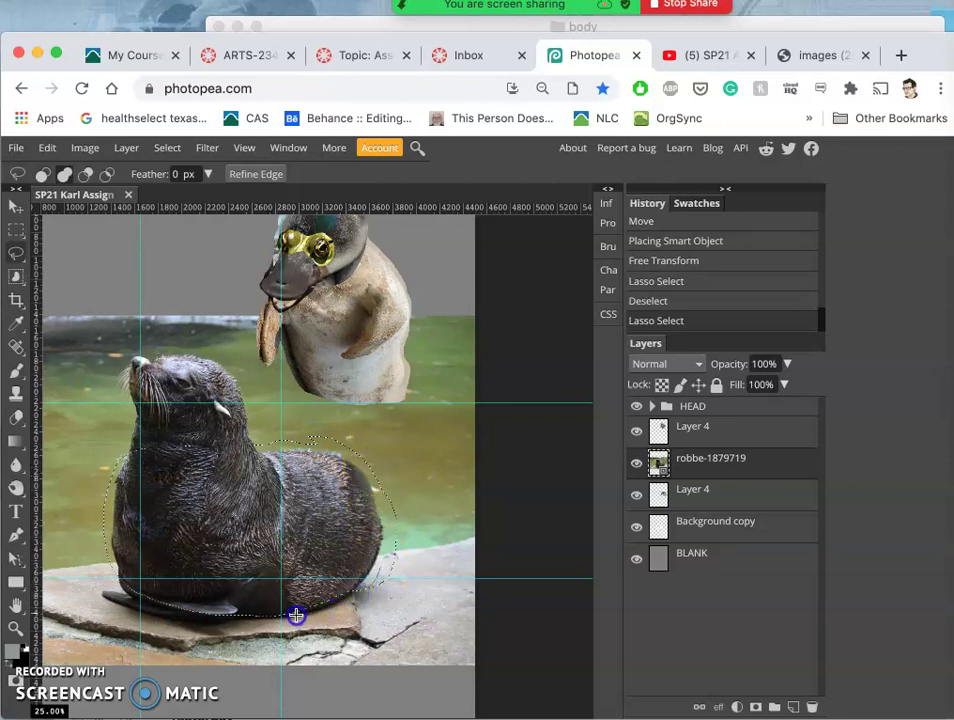
drag(339, 551, 337, 551)
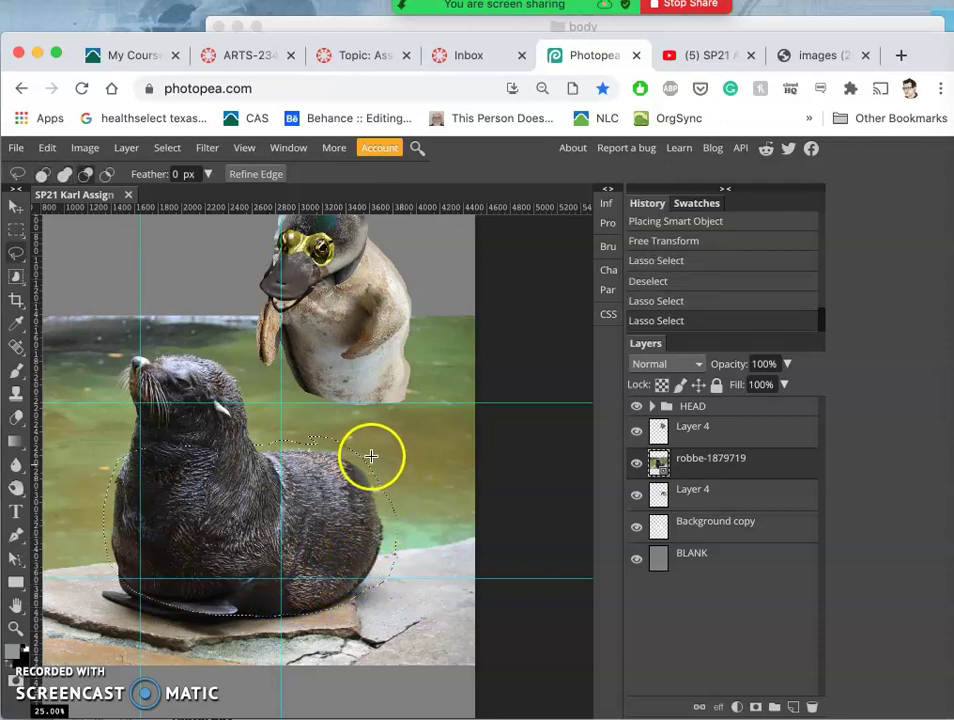
drag(370, 462, 370, 462)
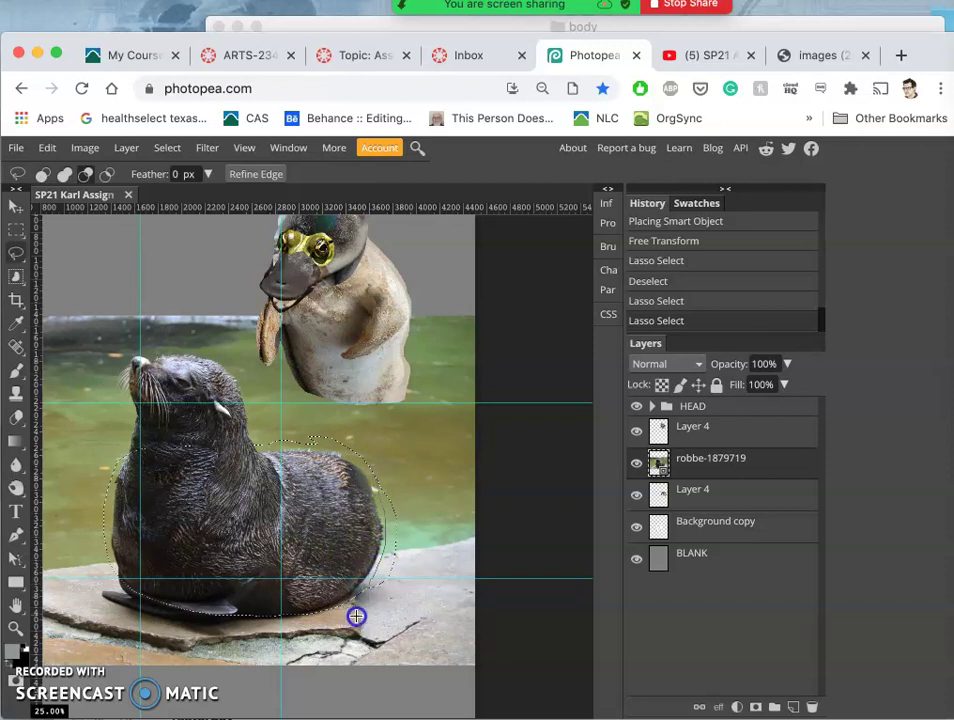
drag(387, 468, 375, 460)
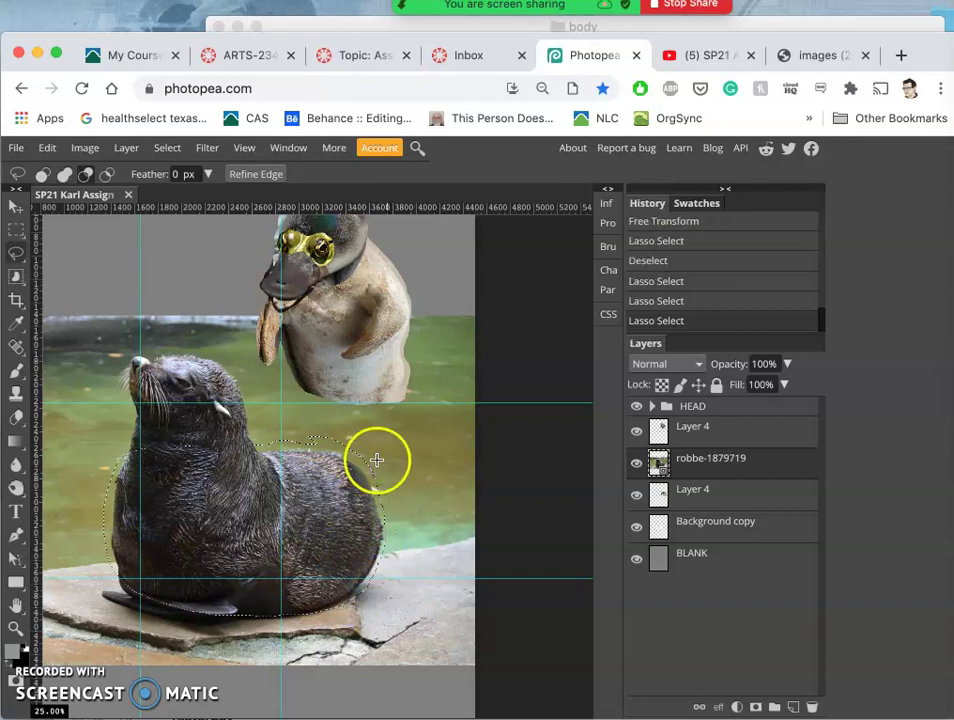
drag(265, 443, 265, 443)
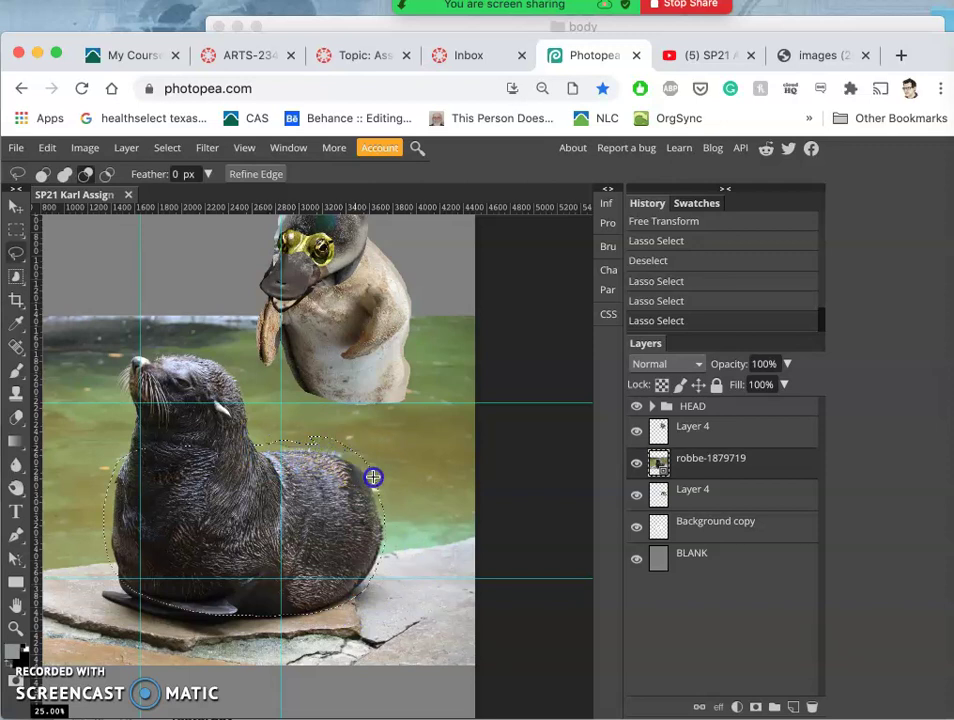
drag(312, 425, 313, 424)
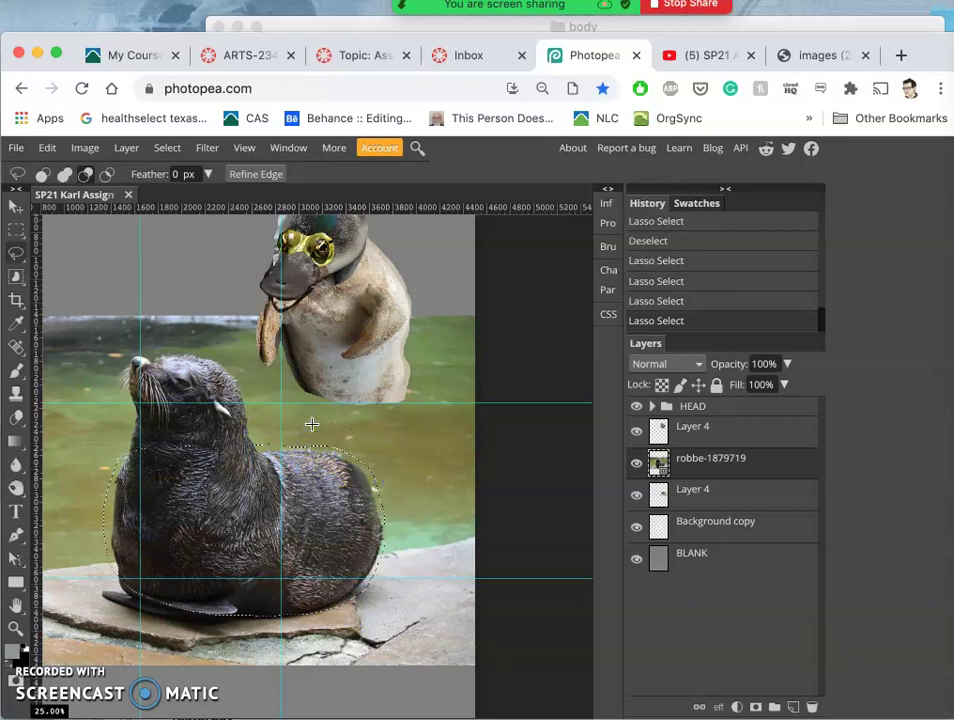
drag(482, 537, 482, 537)
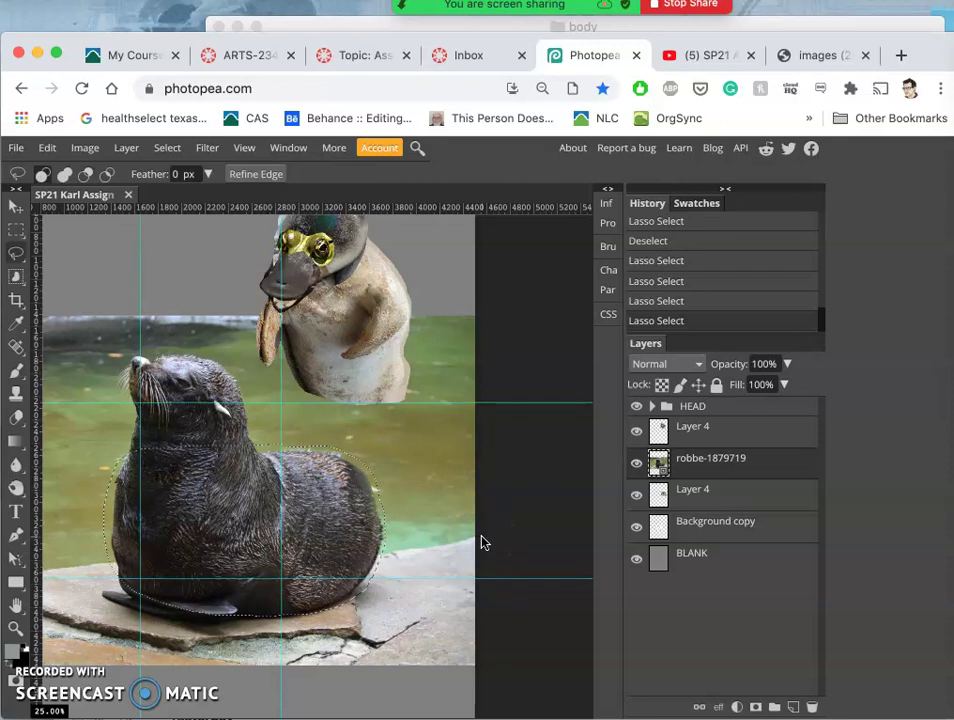
Copy the seal chunk to its own layer, delete the full robbe-1879719 layer, and select the chunk.
key(super+j)
click(722, 496)
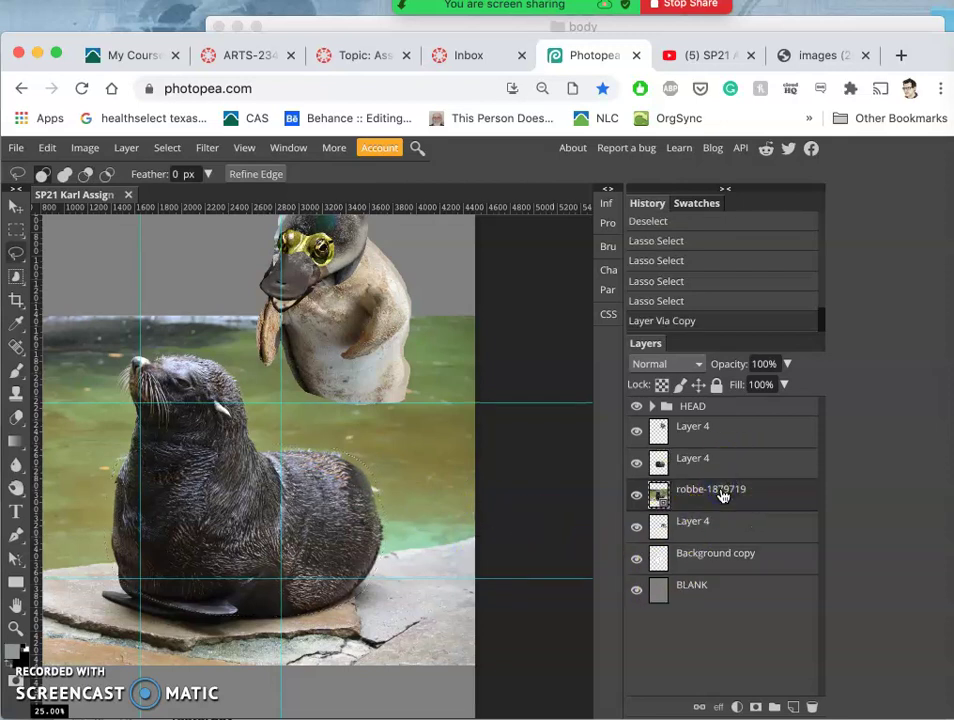
key(Delete)
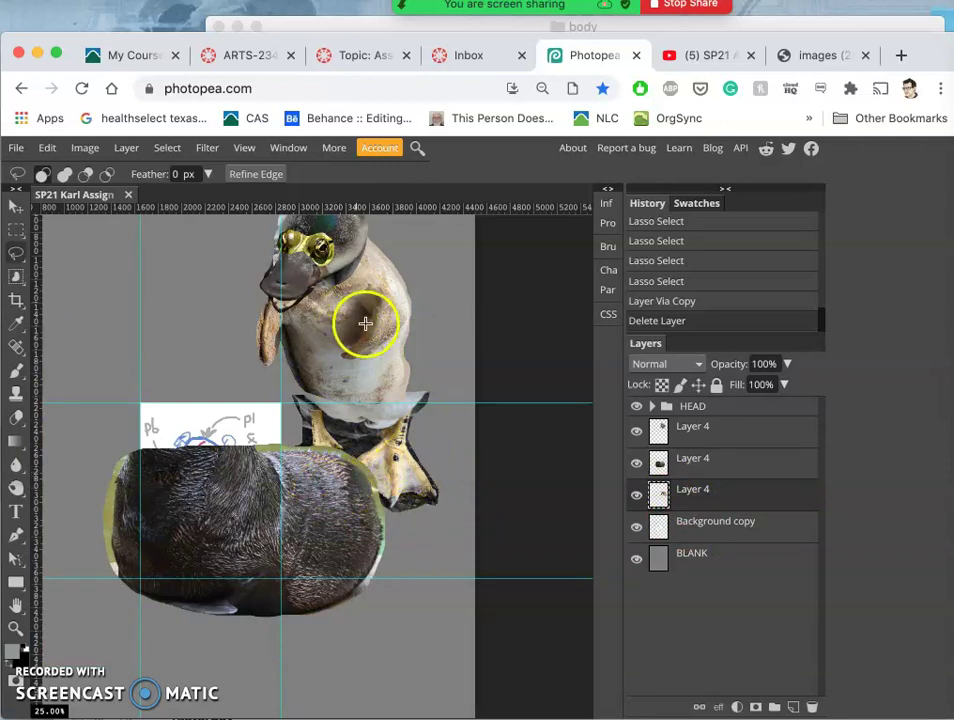
click(694, 468)
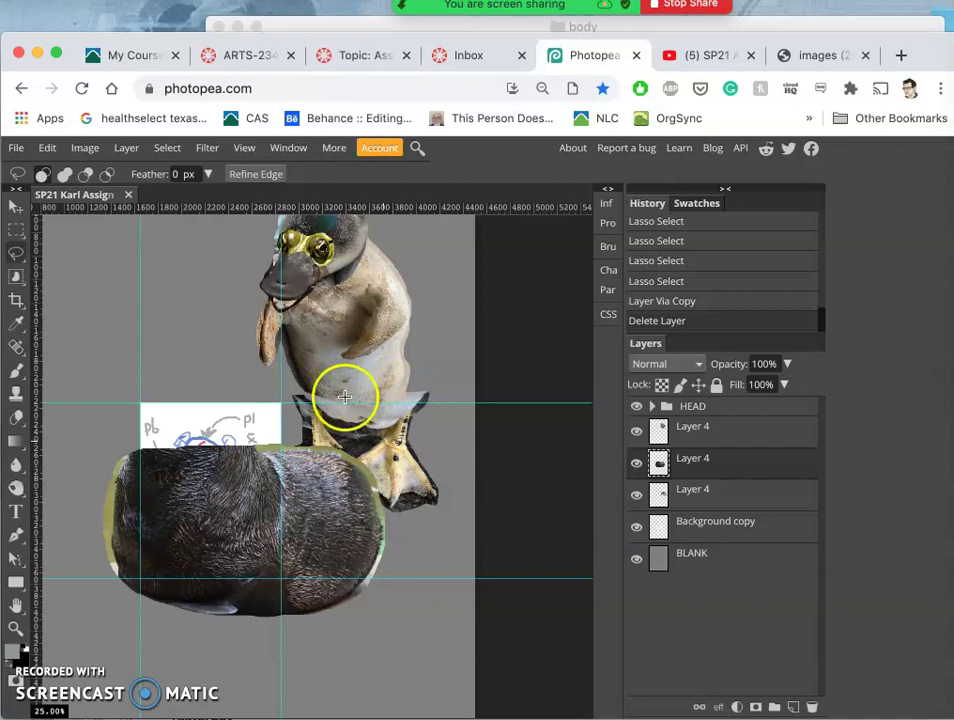
Apply Levels to the seal body chunk with black point 13, midtones 1.05 and white point 248.
click(84, 148)
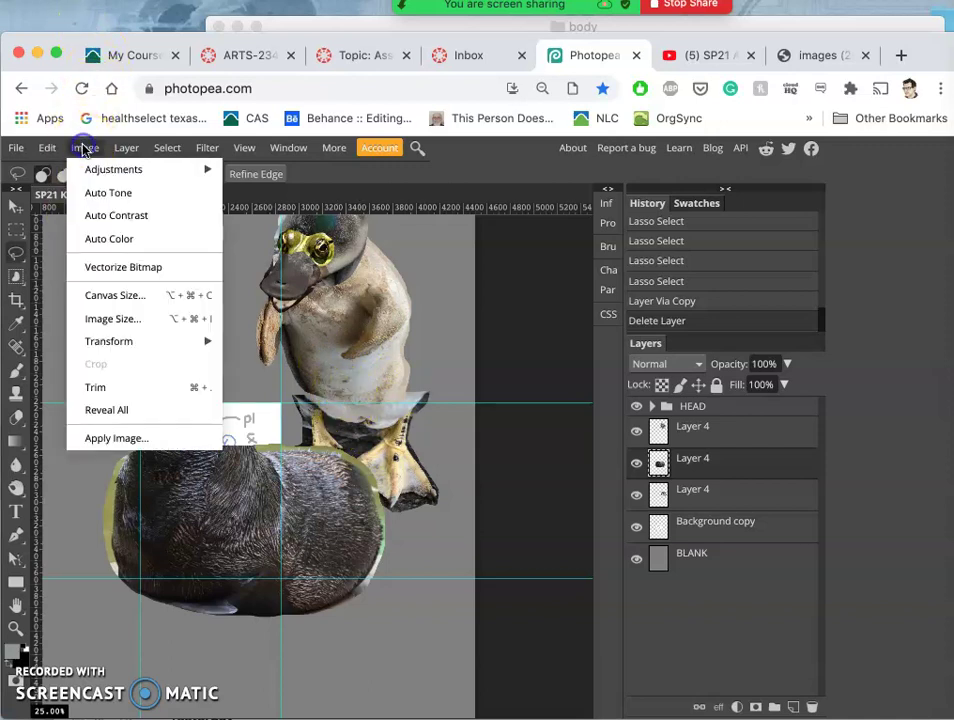
mouse_move(117, 170)
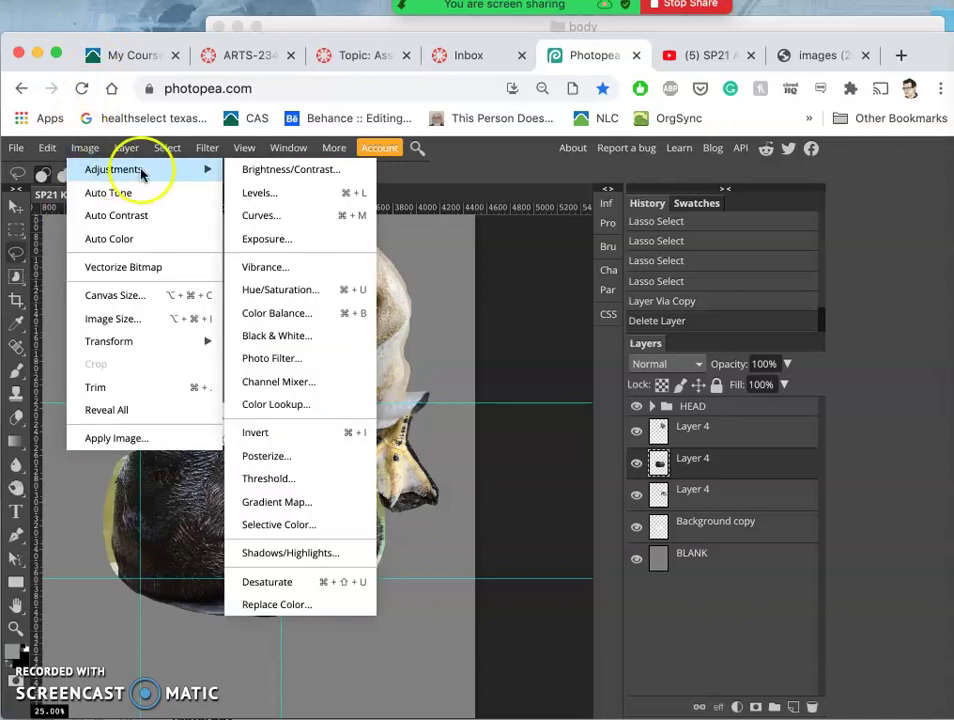
click(246, 196)
drag(330, 266, 654, 266)
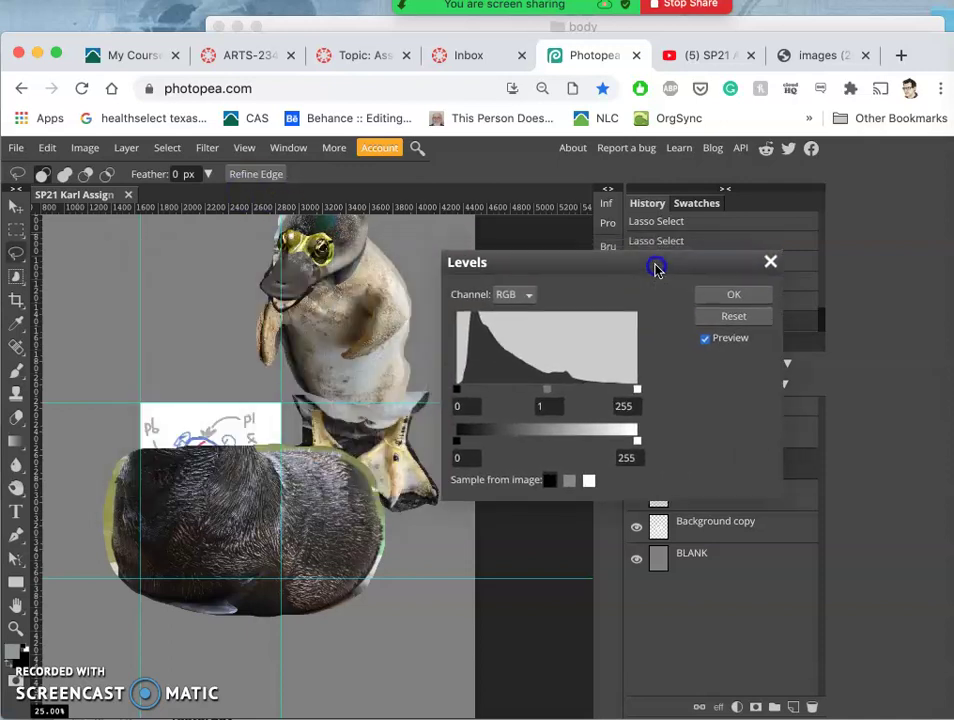
click(542, 391)
drag(524, 390, 528, 391)
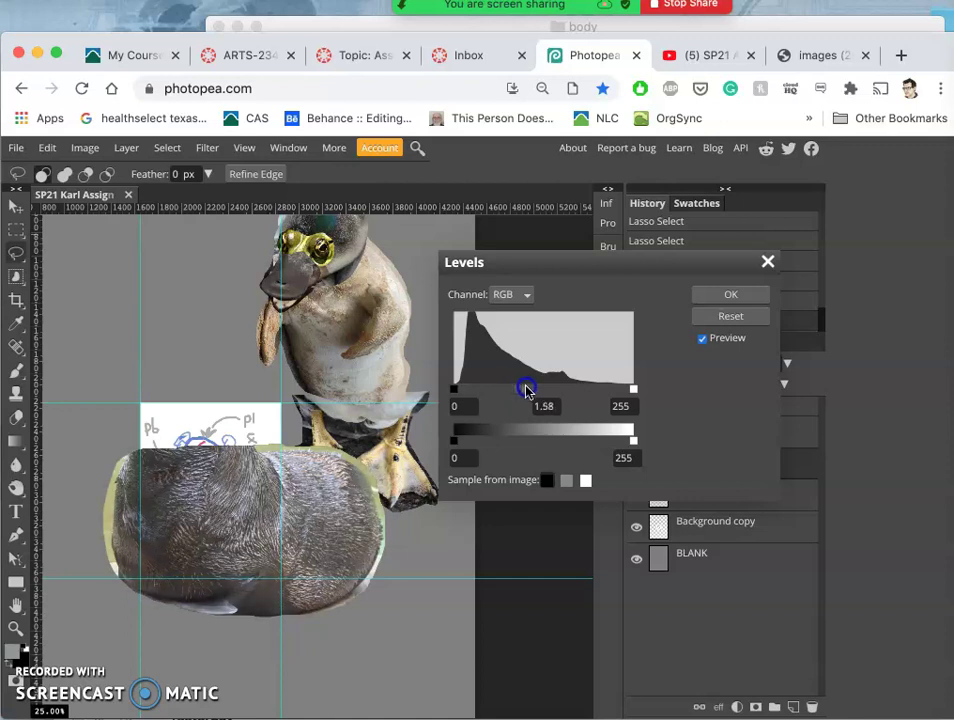
click(455, 390)
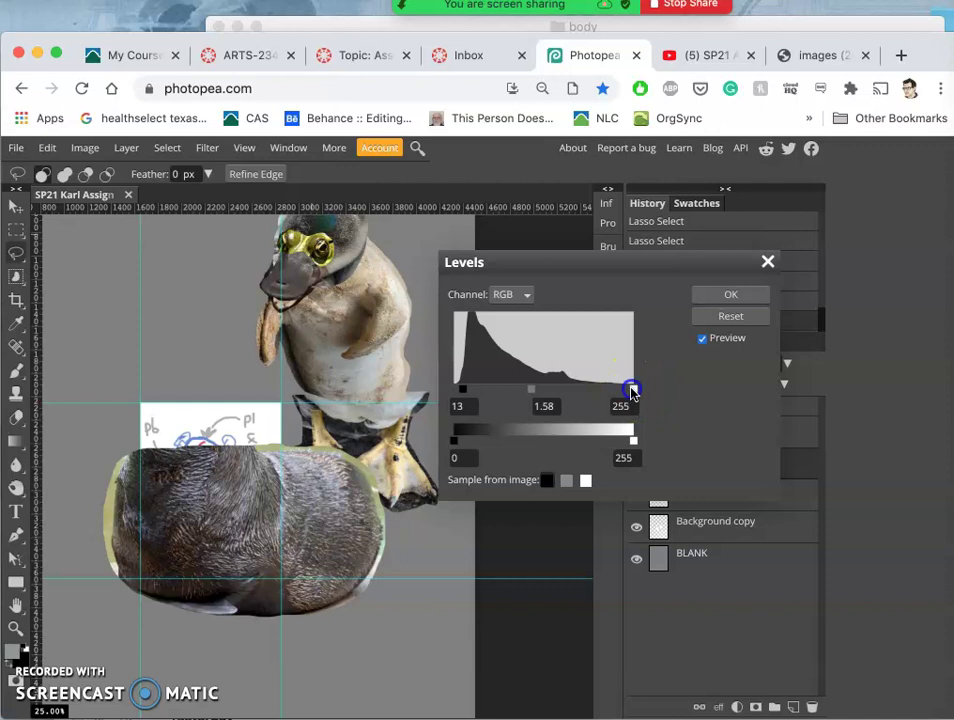
drag(632, 391, 629, 391)
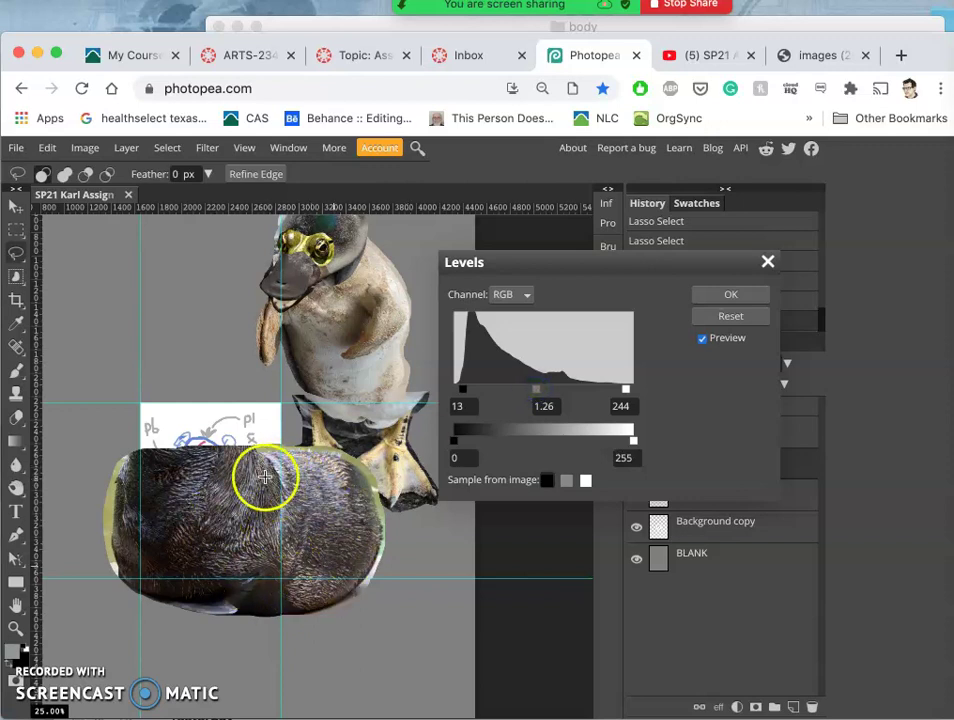
click(539, 395)
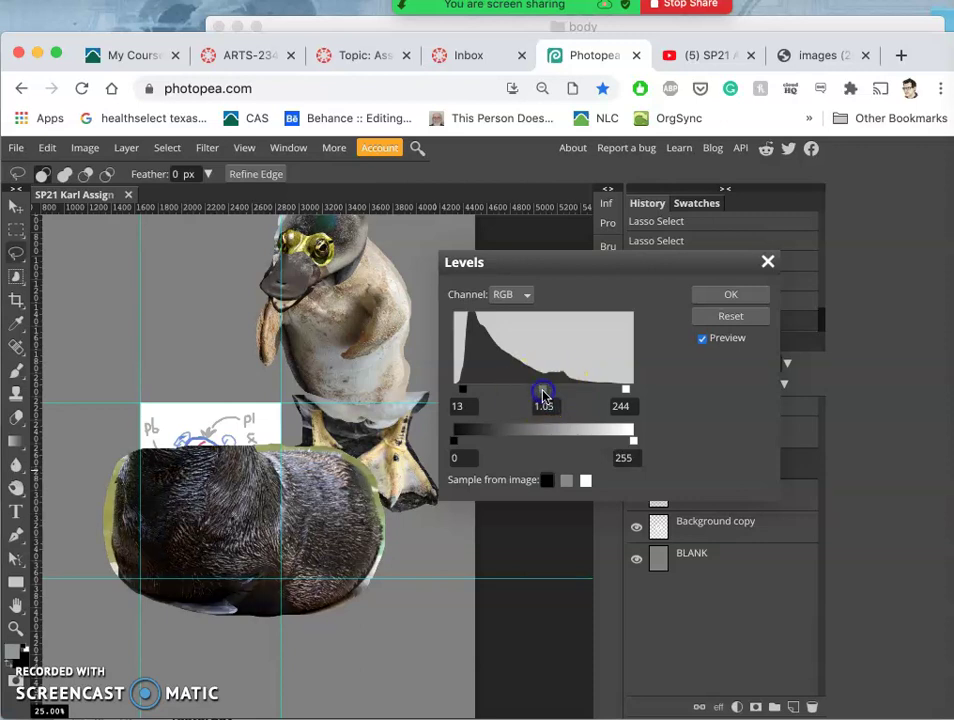
click(625, 390)
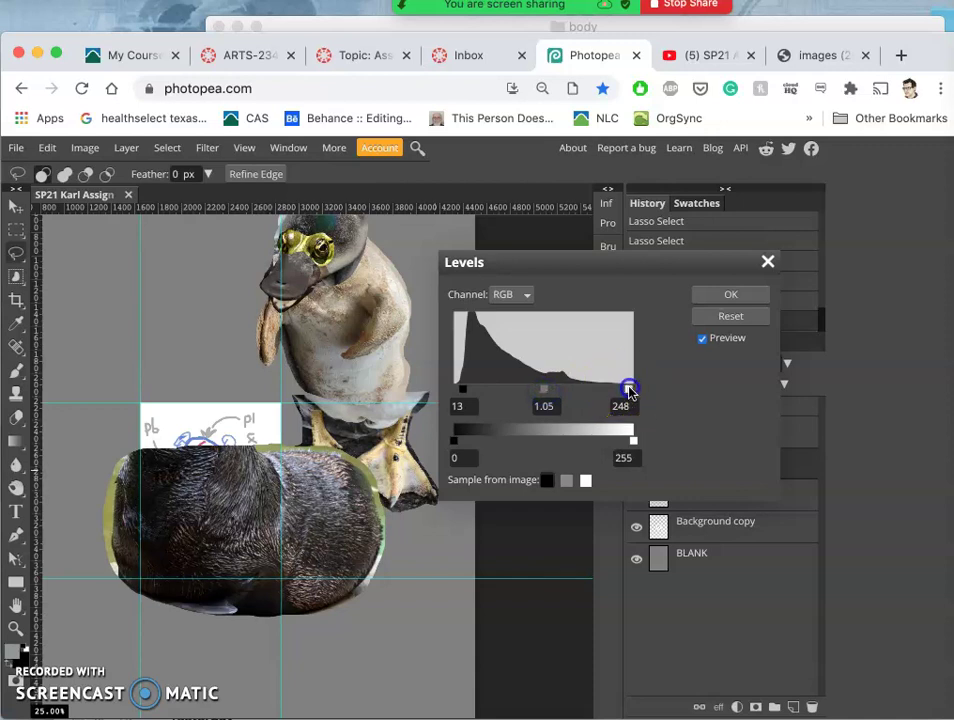
click(710, 294)
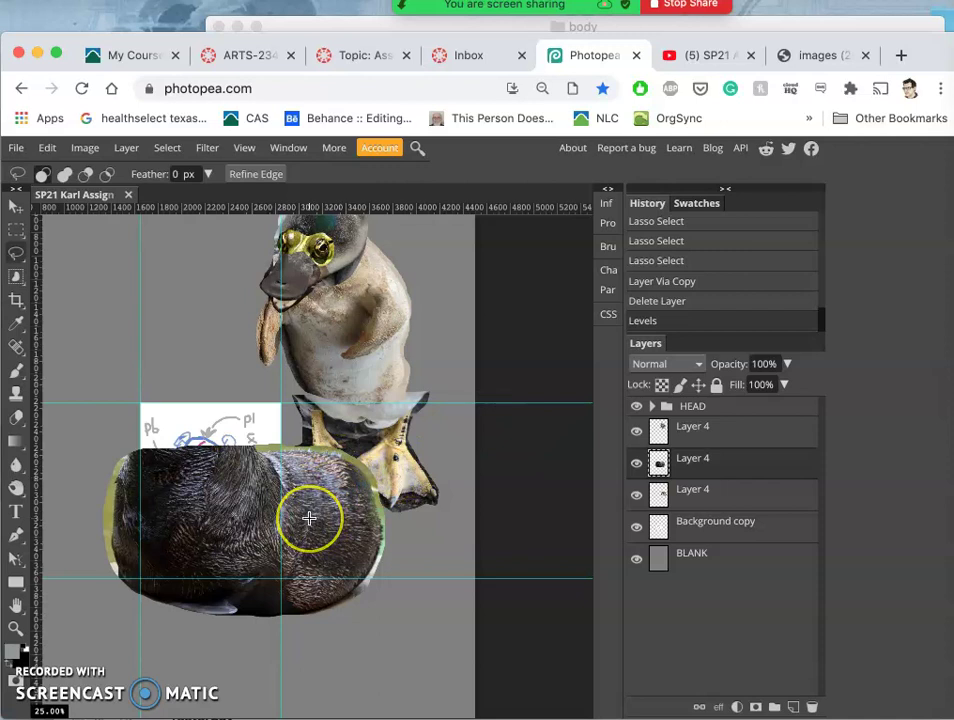
Flip the seal body piece vertically with a free transform.
key(ctrl+alt+t)
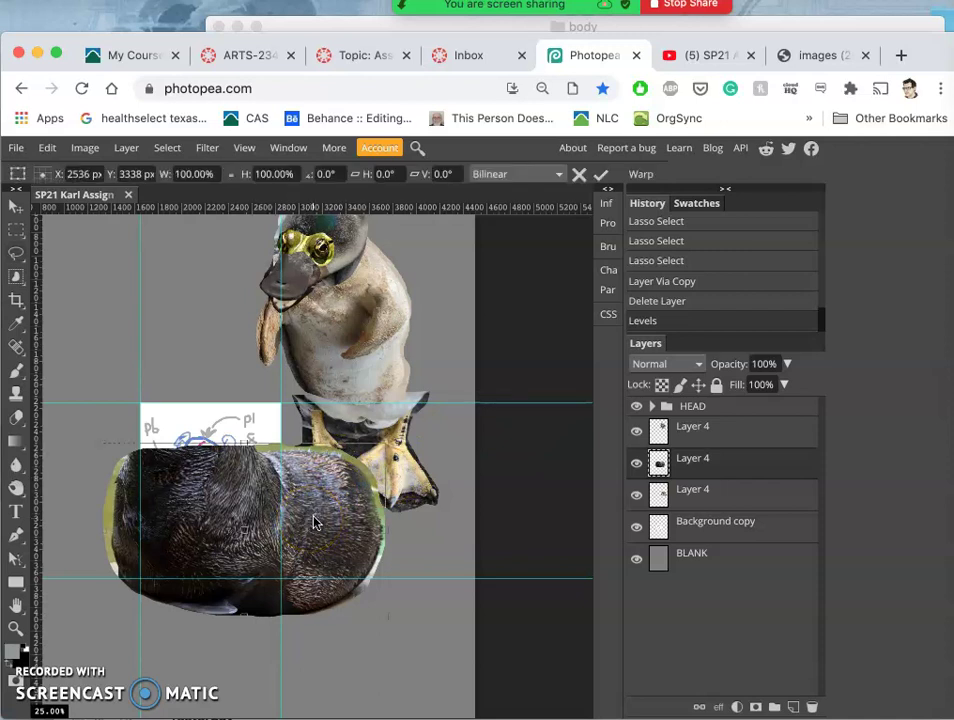
right_click(314, 522)
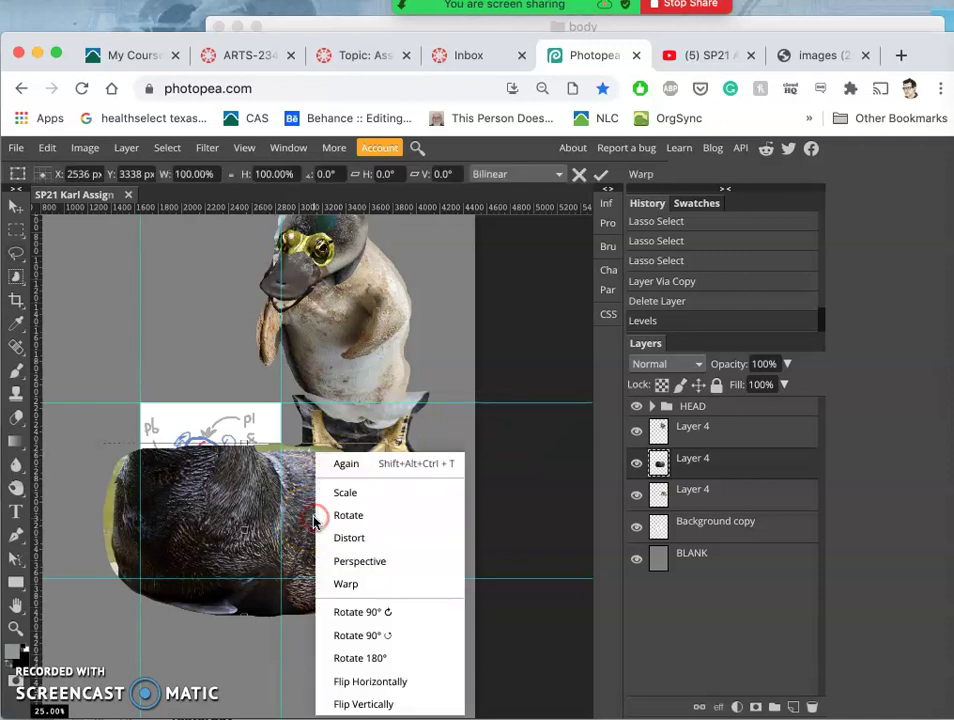
click(362, 703)
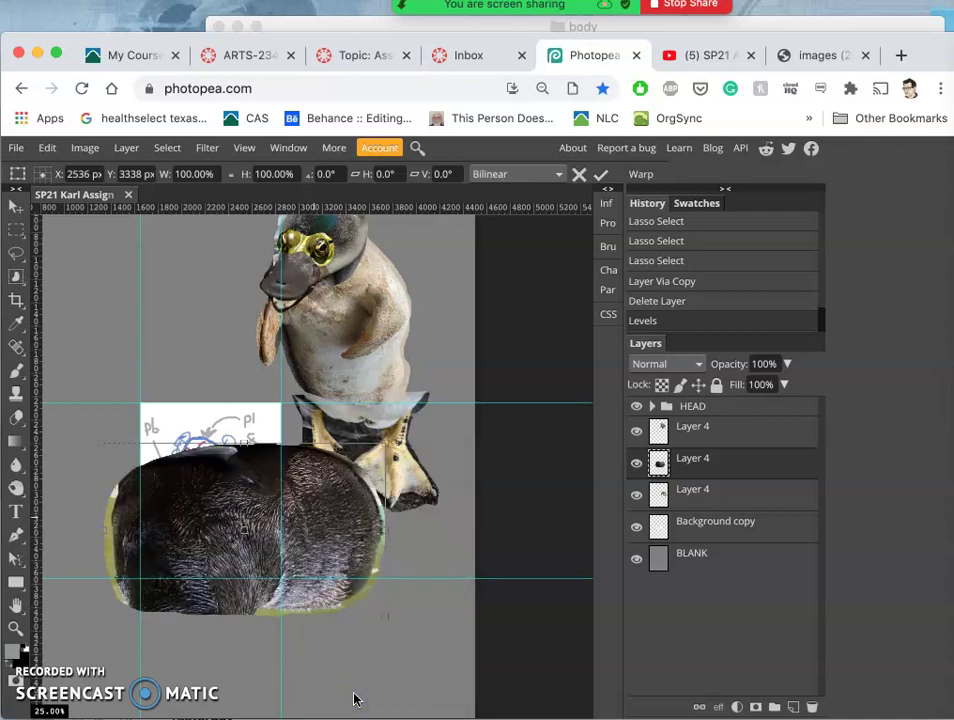
Rotate the piece about 106°, move it up under the platypus head, and commit the transform.
drag(354, 699, 207, 610)
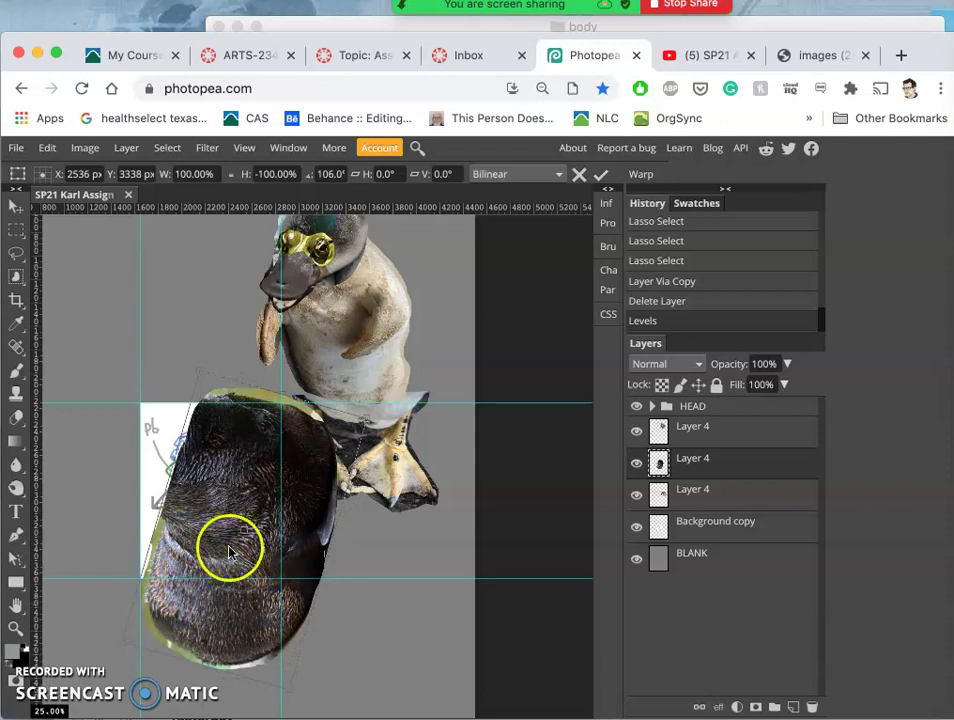
drag(278, 477, 365, 335)
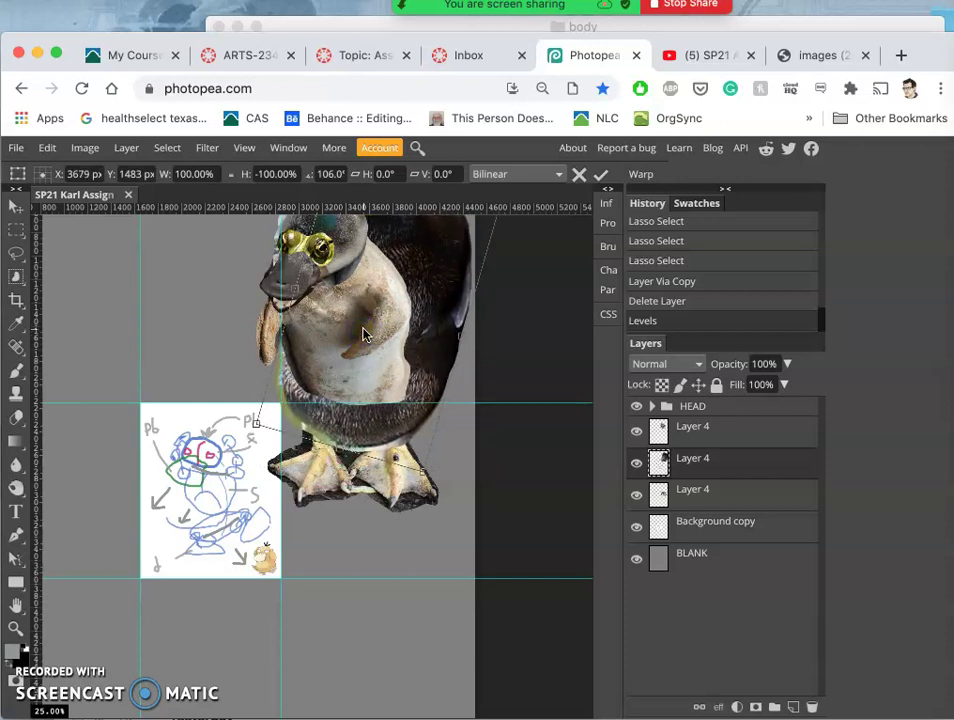
scroll(365, 335, up, 3)
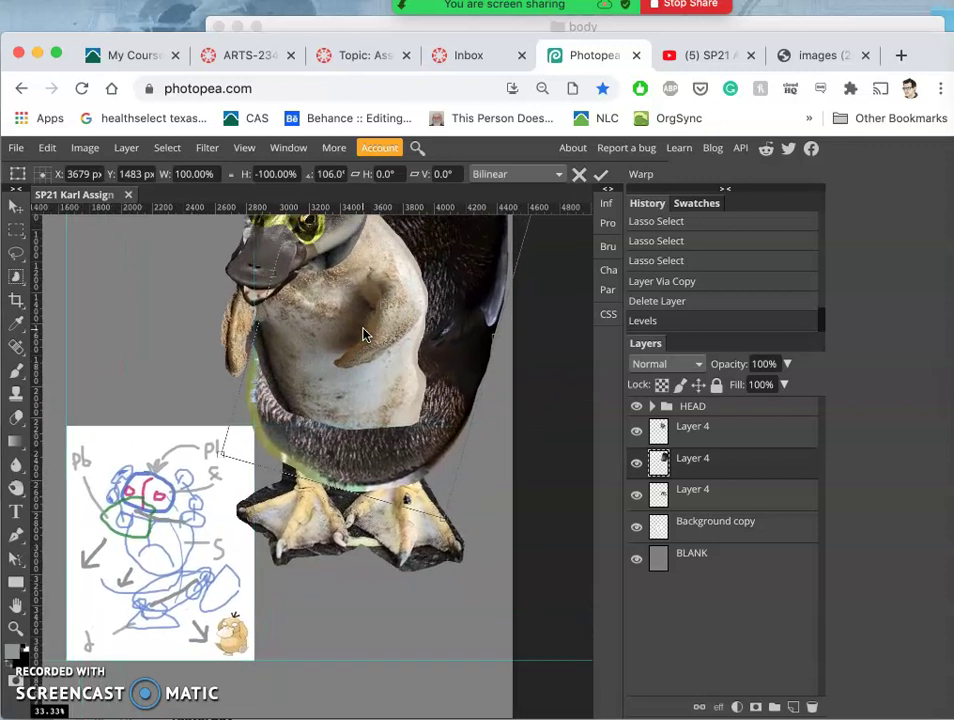
scroll(365, 335, up, 4)
scroll(365, 335, right, 2)
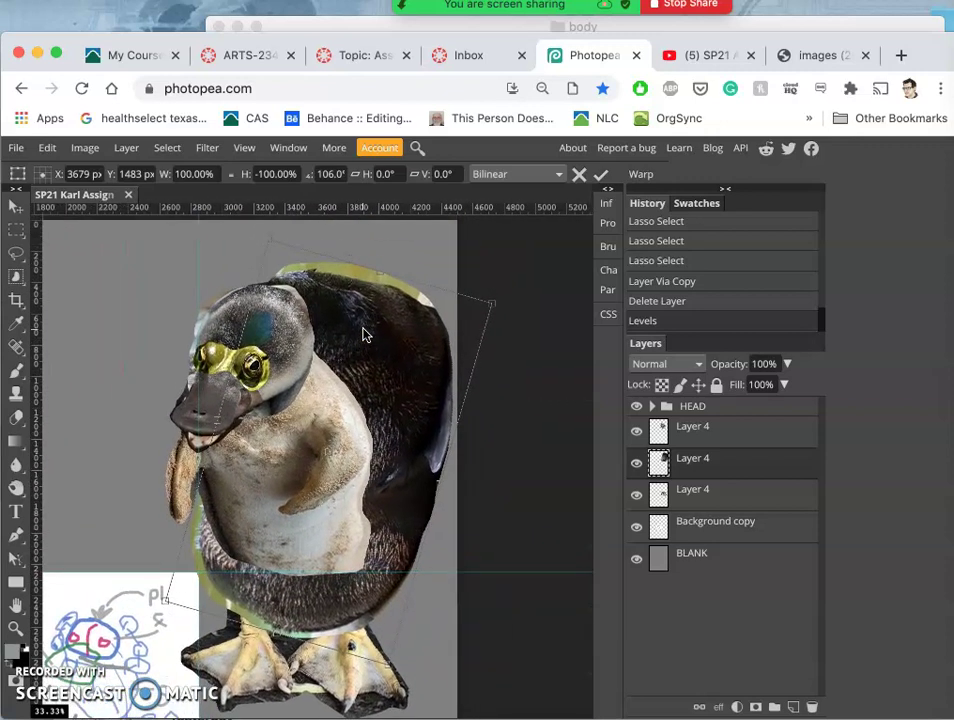
key(Return)
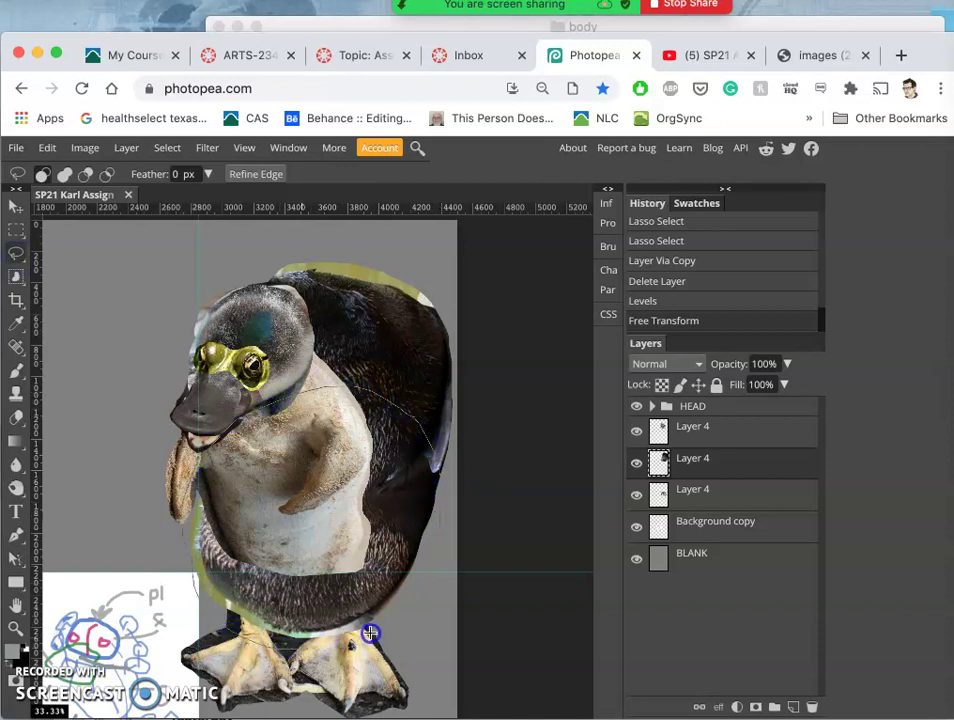
Copy the lassoed part of the body to a new layer and delete the extra copy.
click(427, 556)
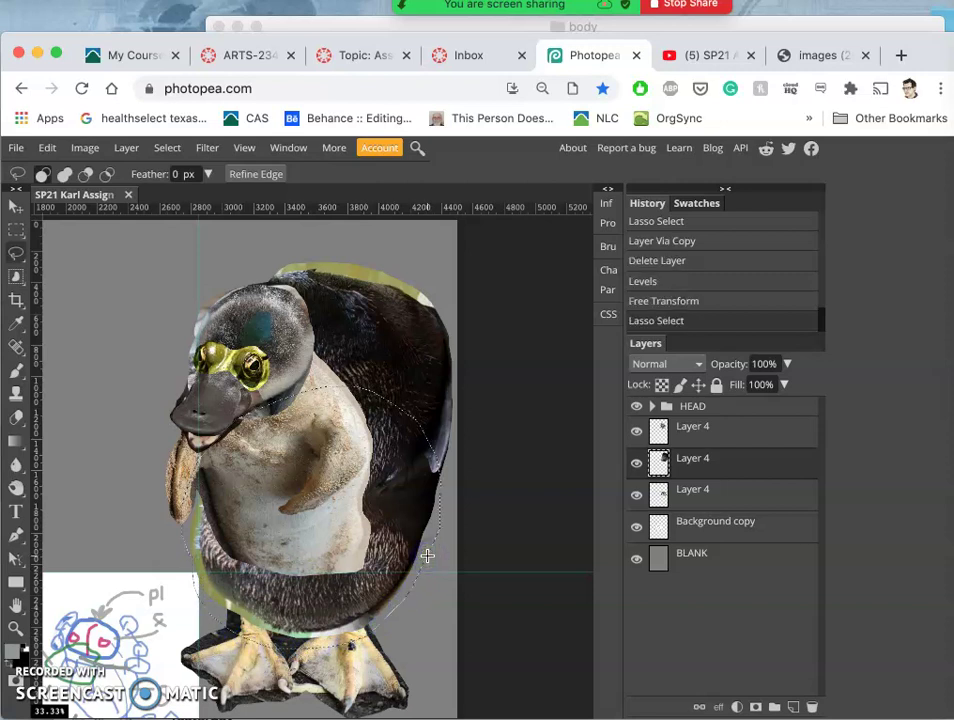
key(ctrl+j)
click(703, 555)
click(715, 498)
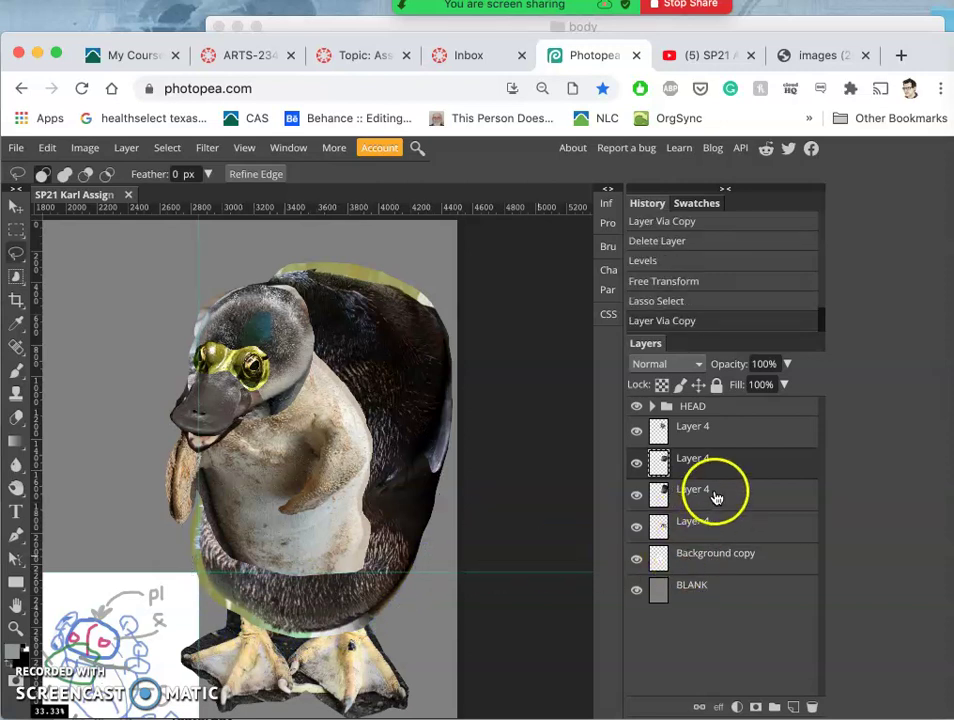
key(Delete)
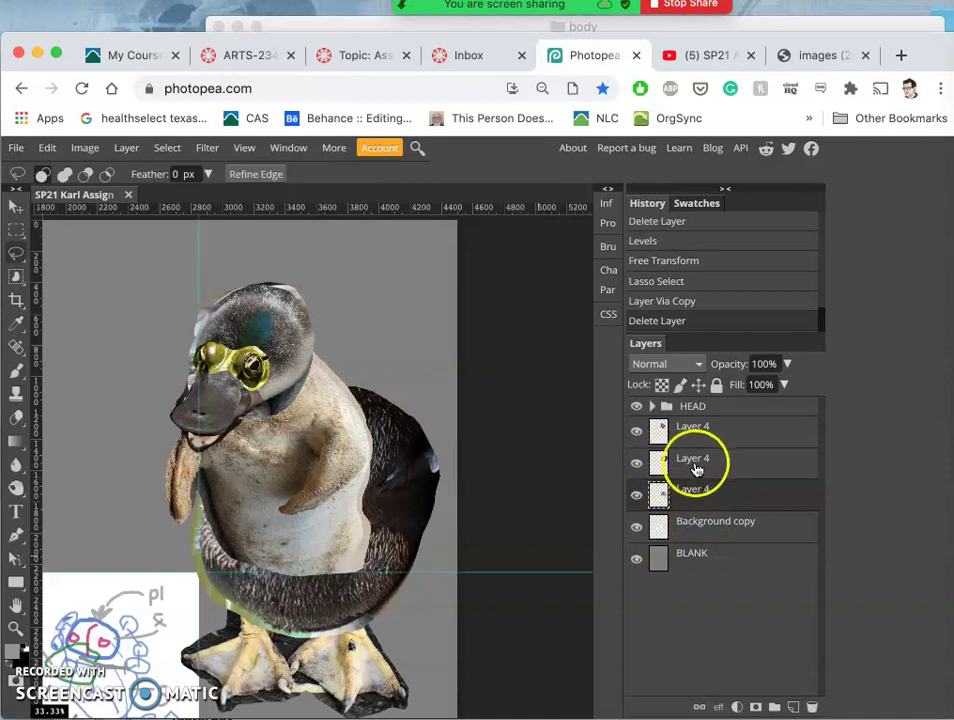
Reorder the dark body layer so it covers the bird's front, and select the top body layer.
drag(703, 500, 703, 432)
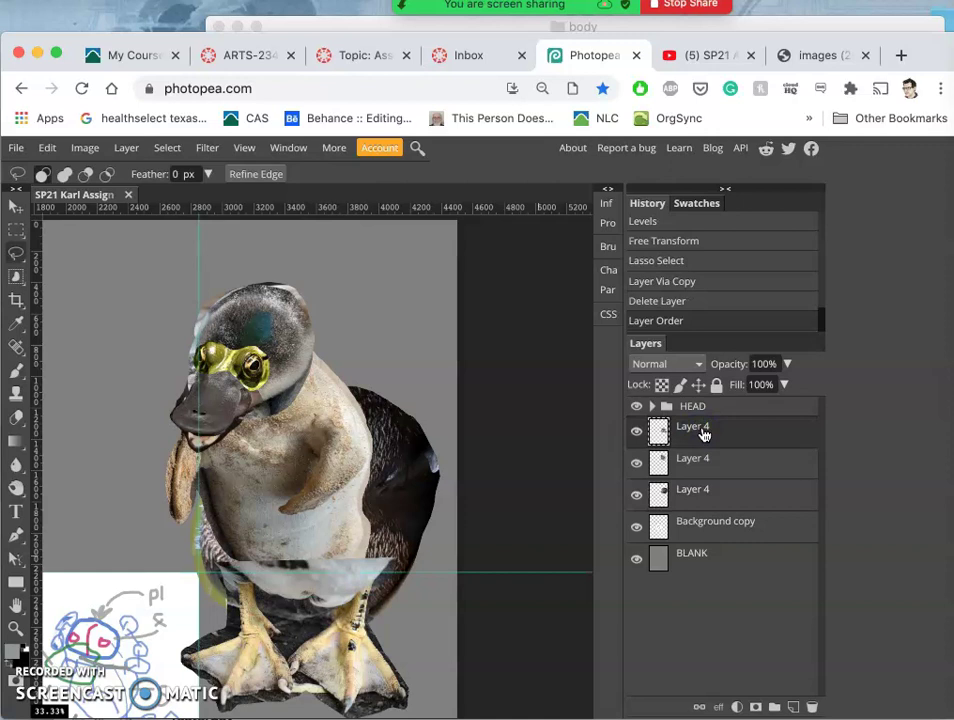
drag(704, 437, 695, 500)
click(703, 437)
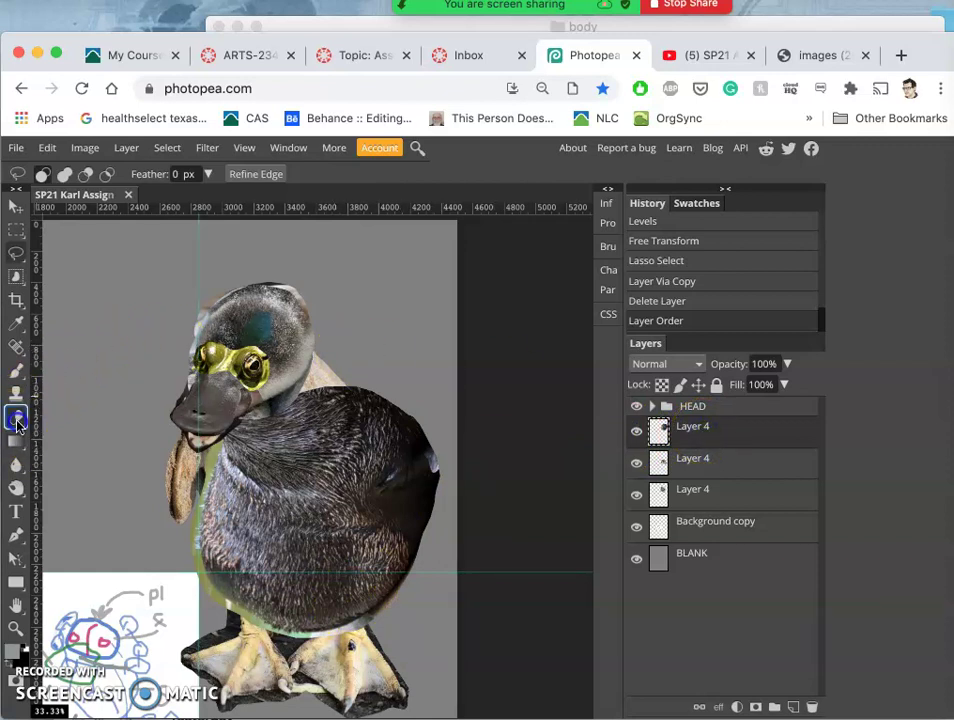
Switch to the Eraser with a soft 516 px brush.
click(17, 424)
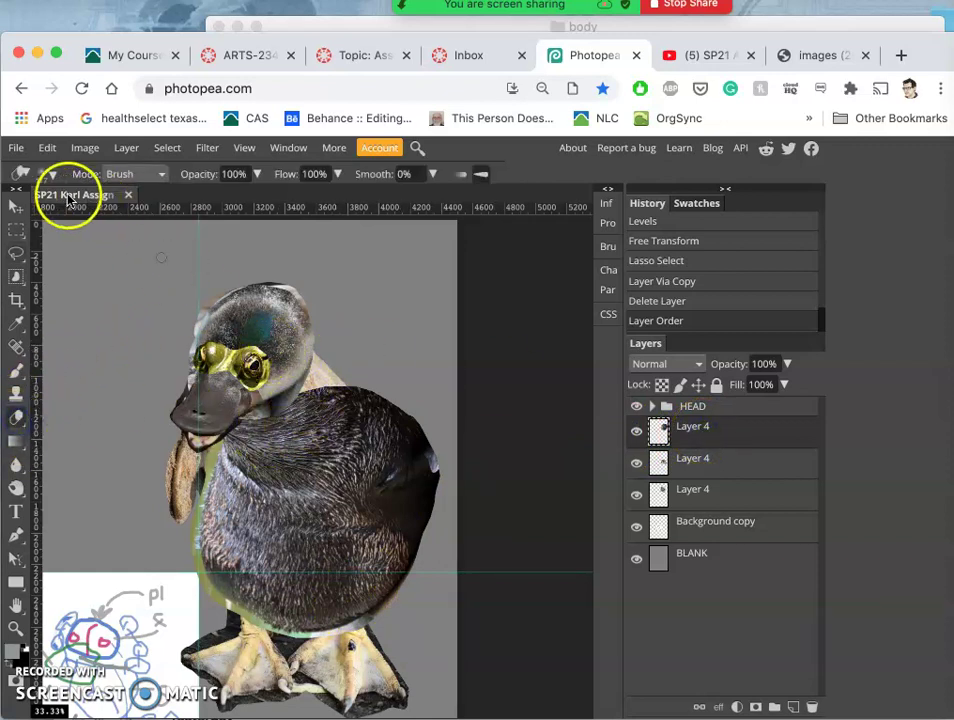
click(46, 173)
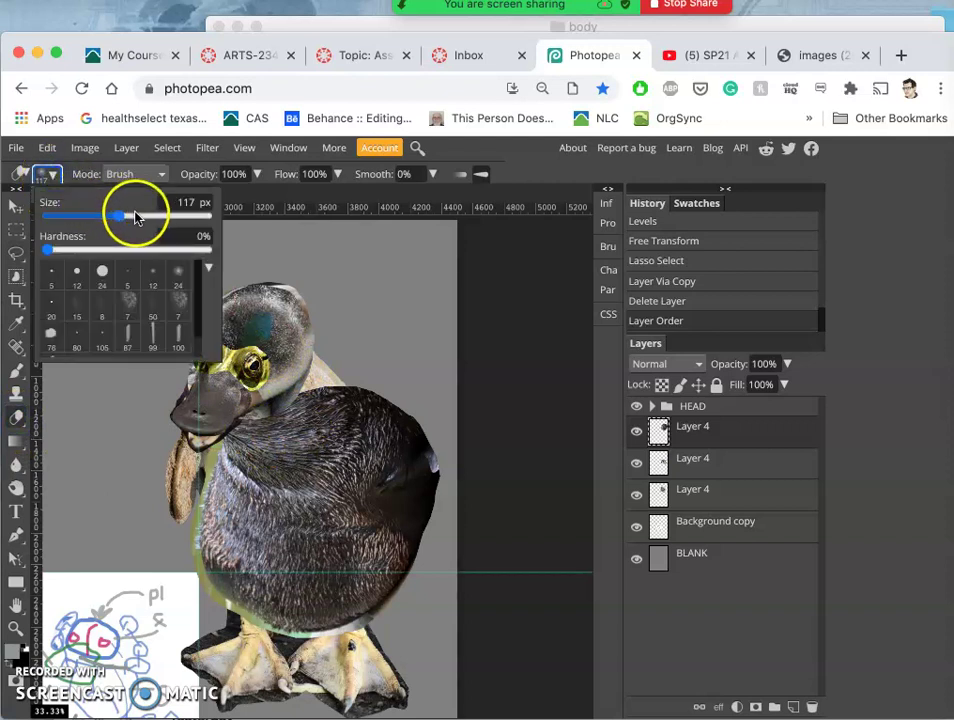
mouse_move(341, 330)
mouse_down()
mouse_move(343, 353)
mouse_move(300, 318)
mouse_move(319, 240)
mouse_move(247, 277)
mouse_move(292, 215)
mouse_move(331, 301)
mouse_up()
click(330, 305)
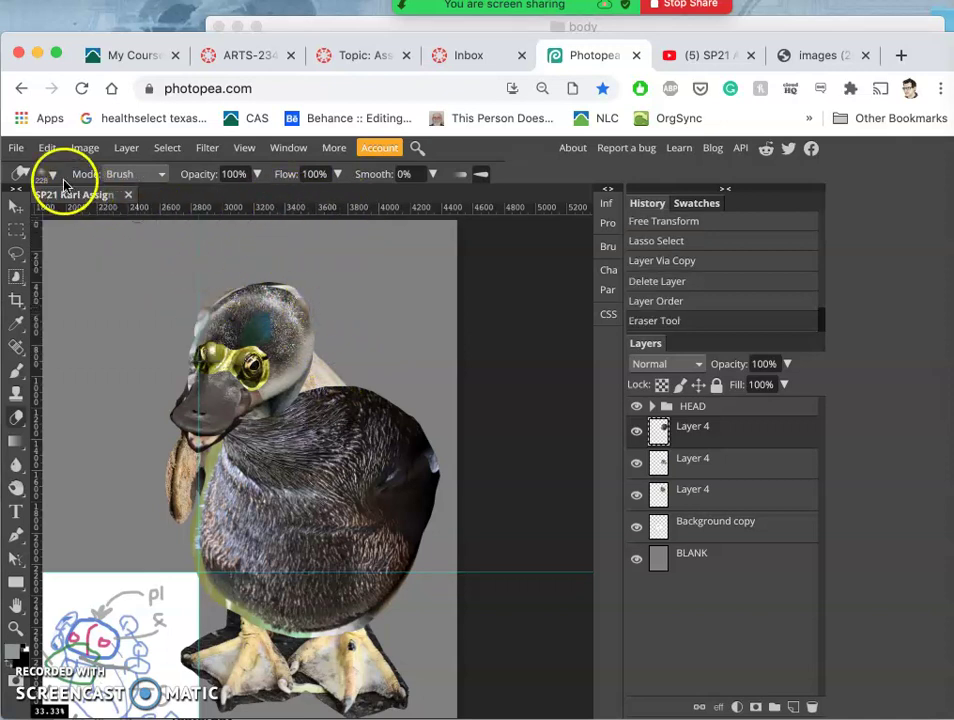
click(47, 174)
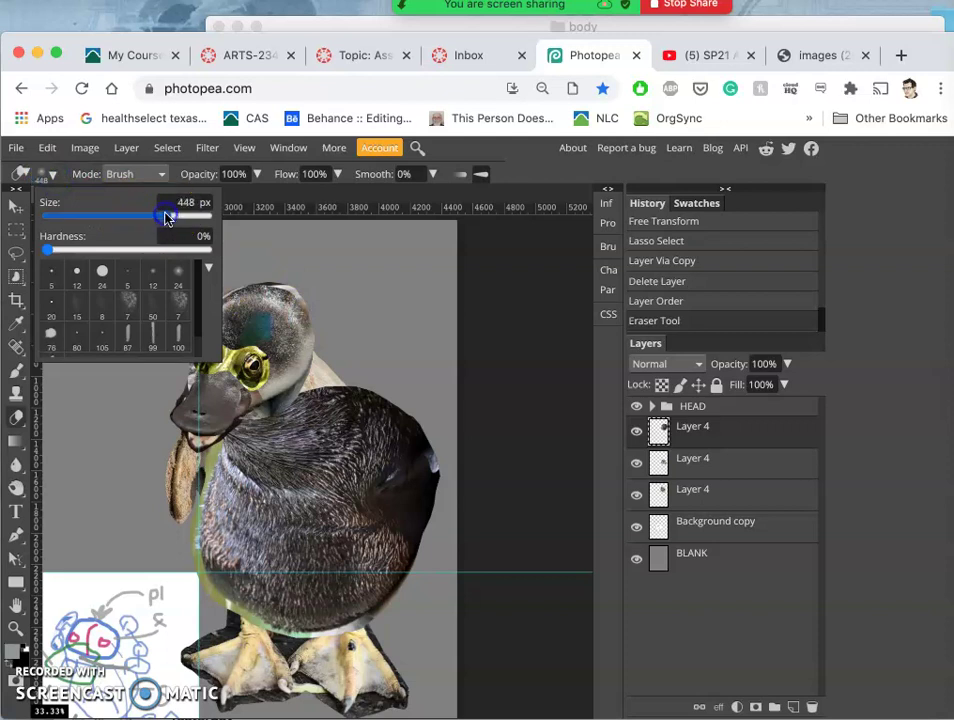
drag(167, 219, 175, 216)
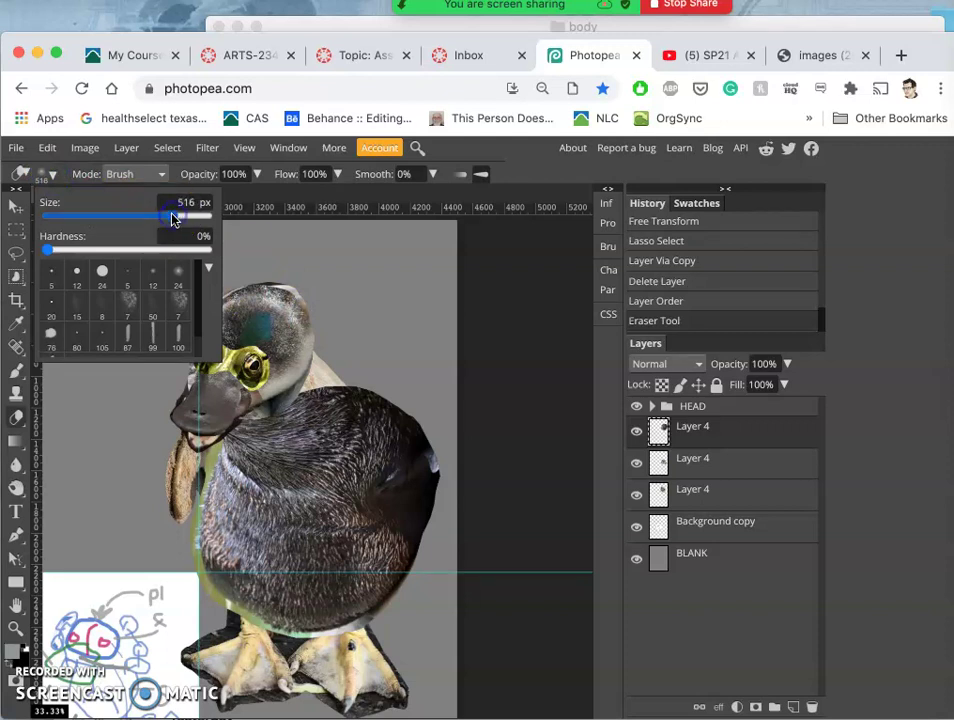
Erase the seal body's edges along the neck and back to blend into the platypus.
click(328, 378)
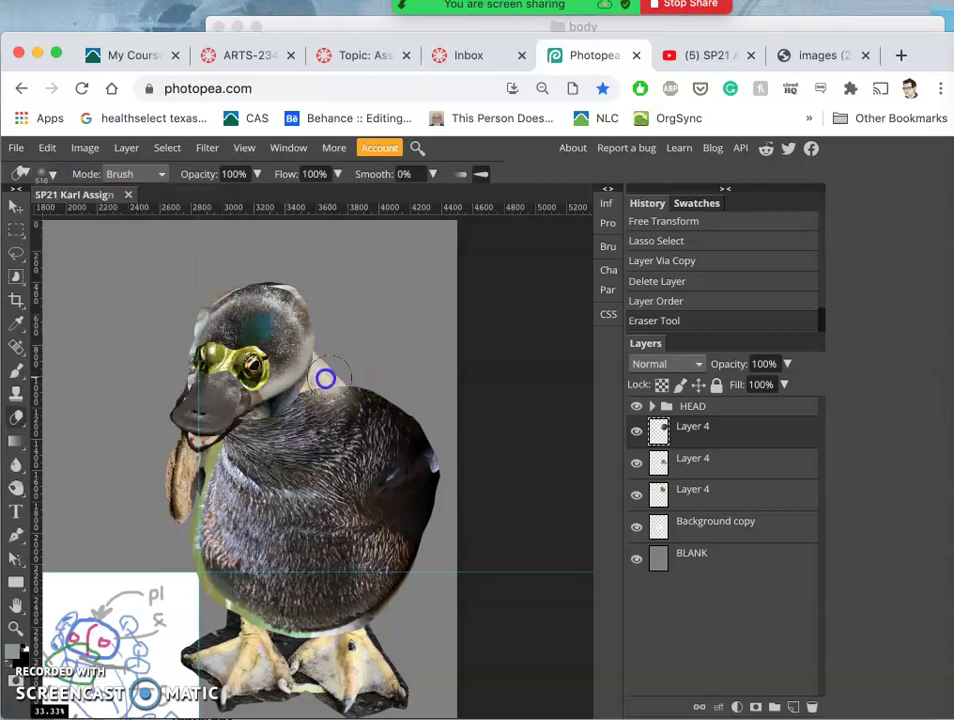
drag(304, 385, 263, 389)
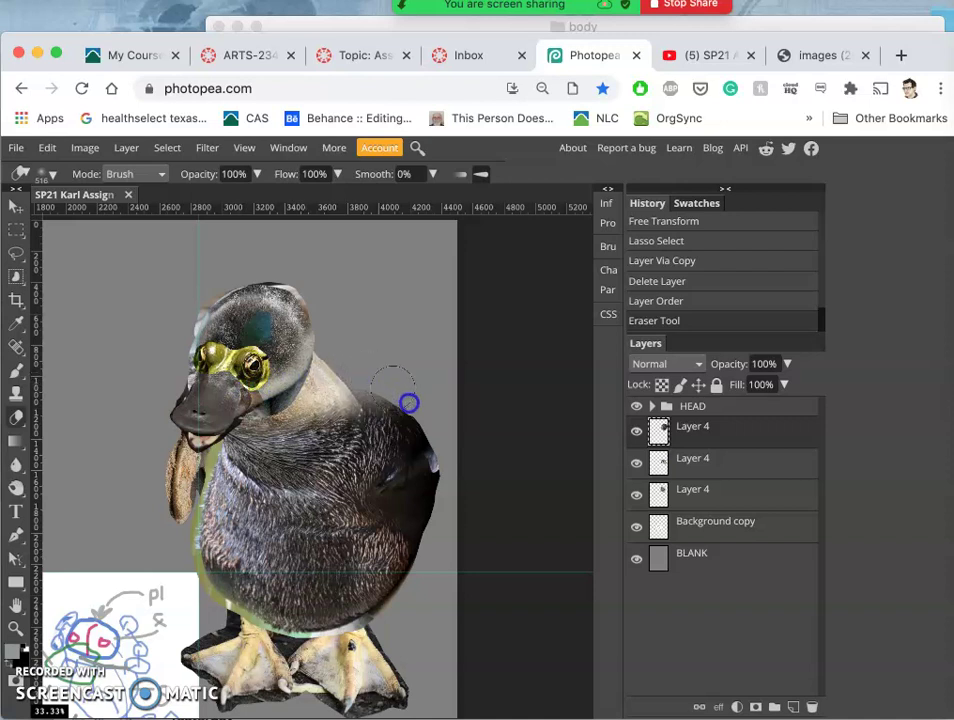
mouse_move(409, 400)
mouse_down()
mouse_move(442, 449)
mouse_move(461, 508)
mouse_up()
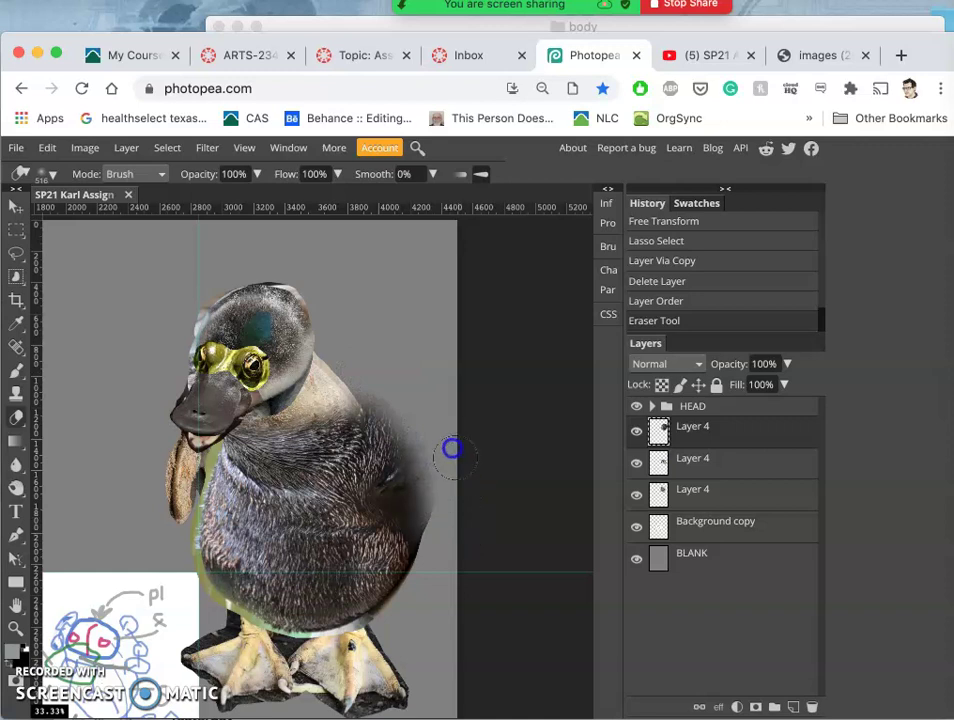
mouse_move(441, 484)
mouse_down()
mouse_move(362, 389)
mouse_move(374, 404)
mouse_move(315, 481)
mouse_up()
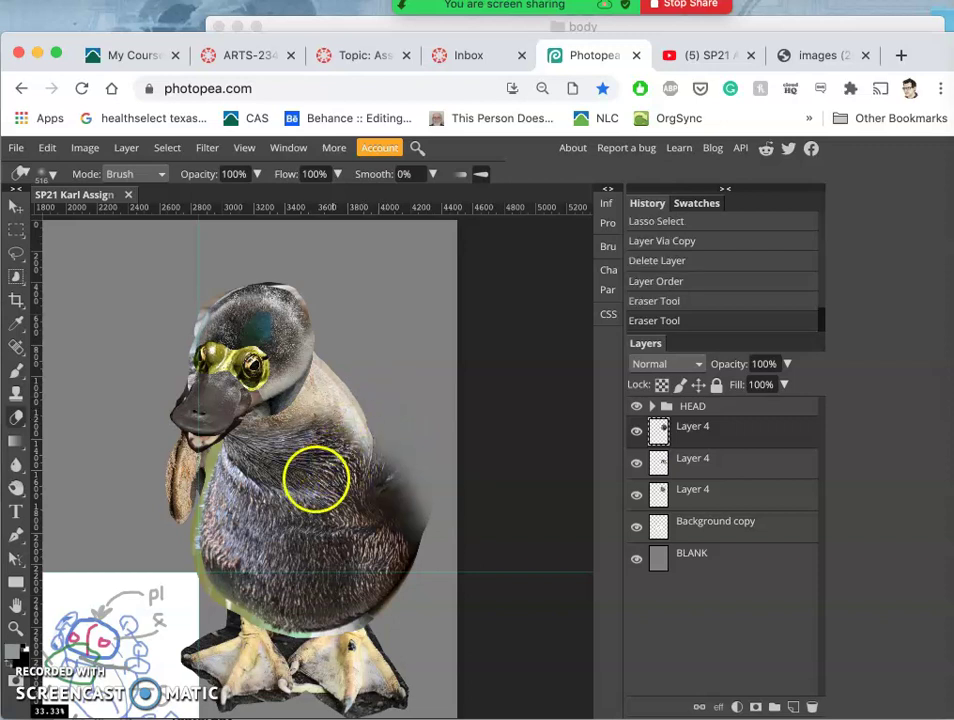
Lower eraser opacity to 67% and lightly erase down the chest.
click(257, 174)
drag(249, 195, 236, 197)
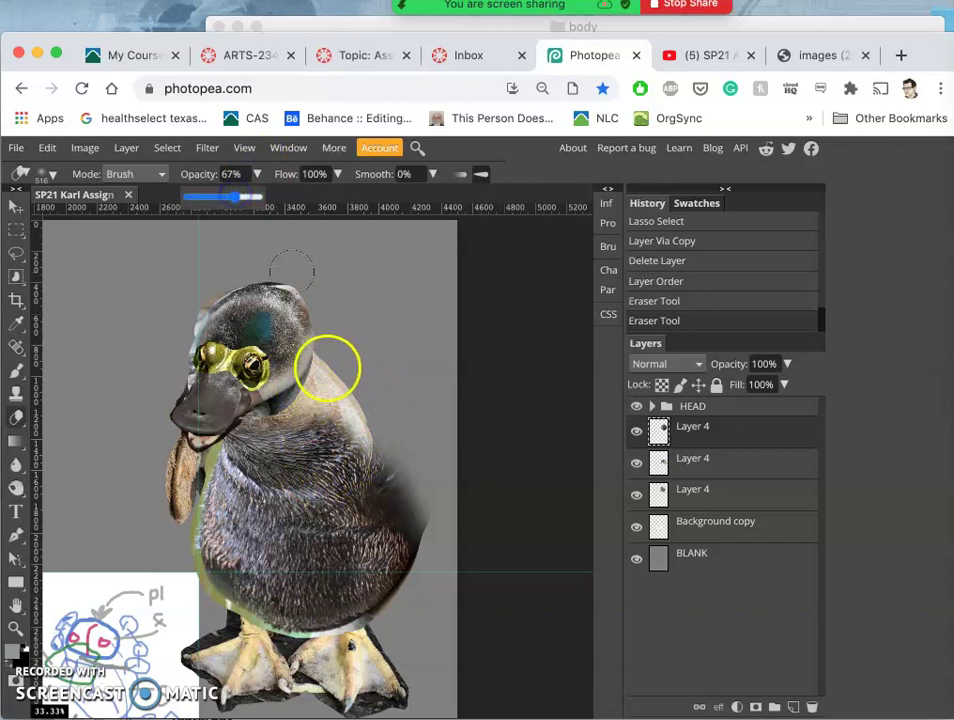
drag(326, 366, 332, 502)
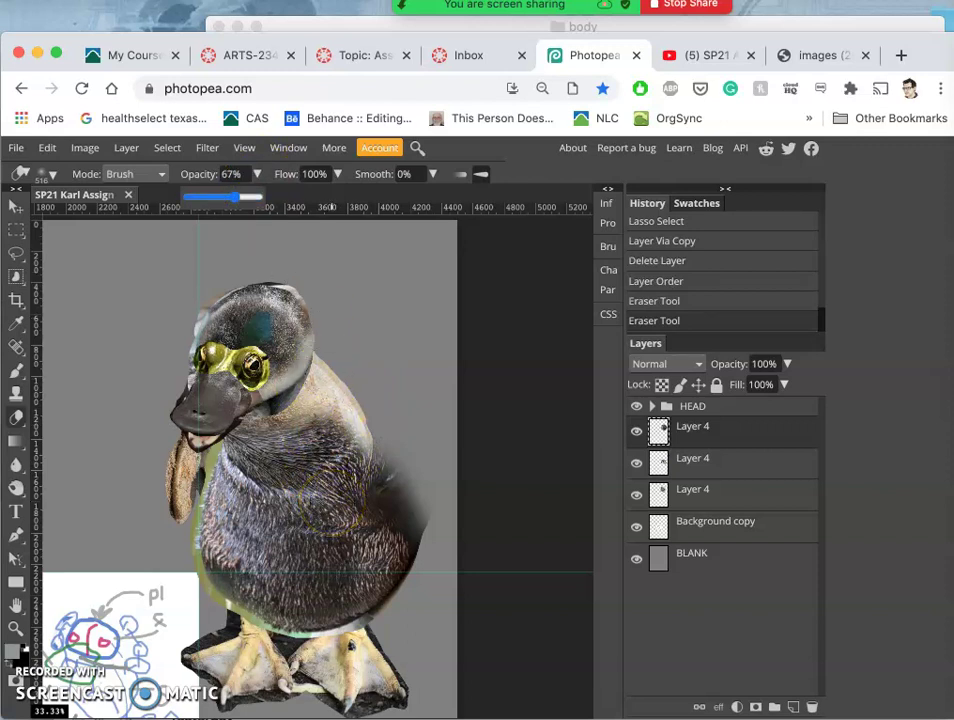